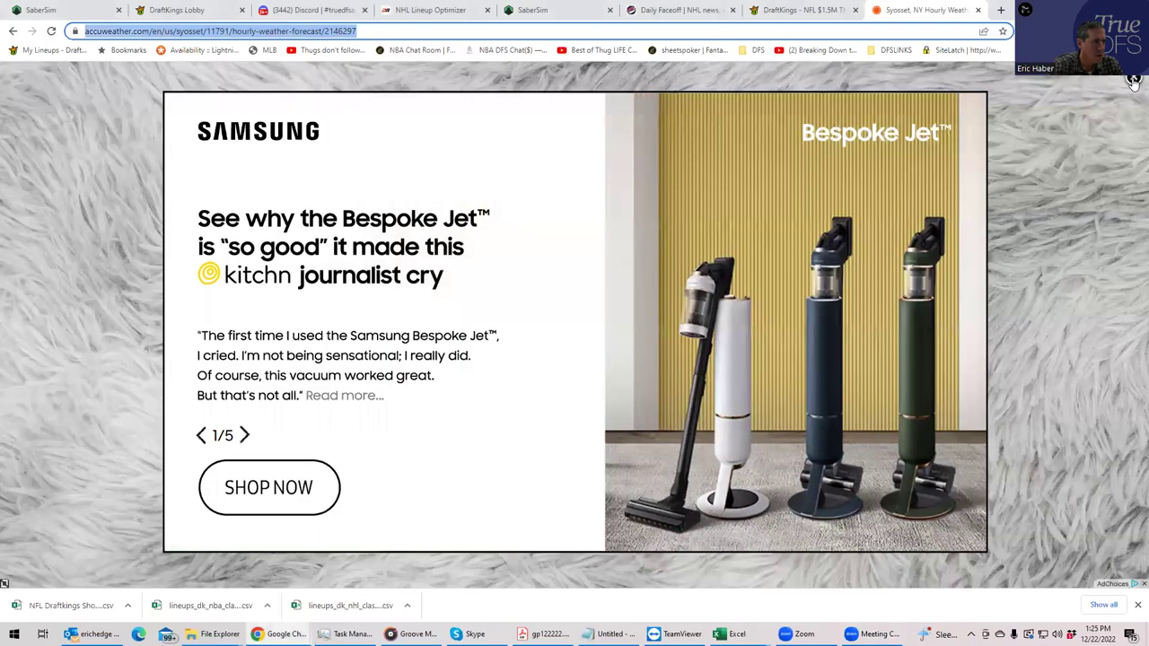
Step: Close the full-screen Samsung ad covering the Syosset, NY hourly forecast
{"action": "left_click", "coordinate": [1133, 79]}
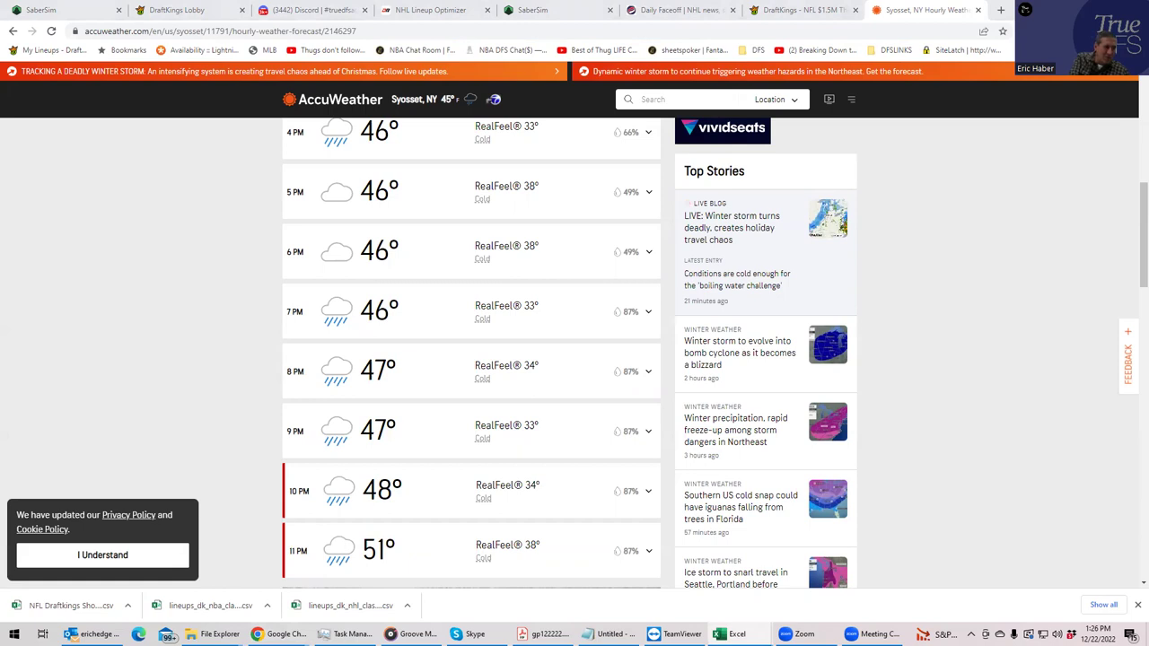
Step: Bring up the NFL DraftKings Showdown projections workbook maximized and select the player names in column A
{"action": "left_click", "coordinate": [729, 634]}
{"action": "key", "text": "super+Up"}
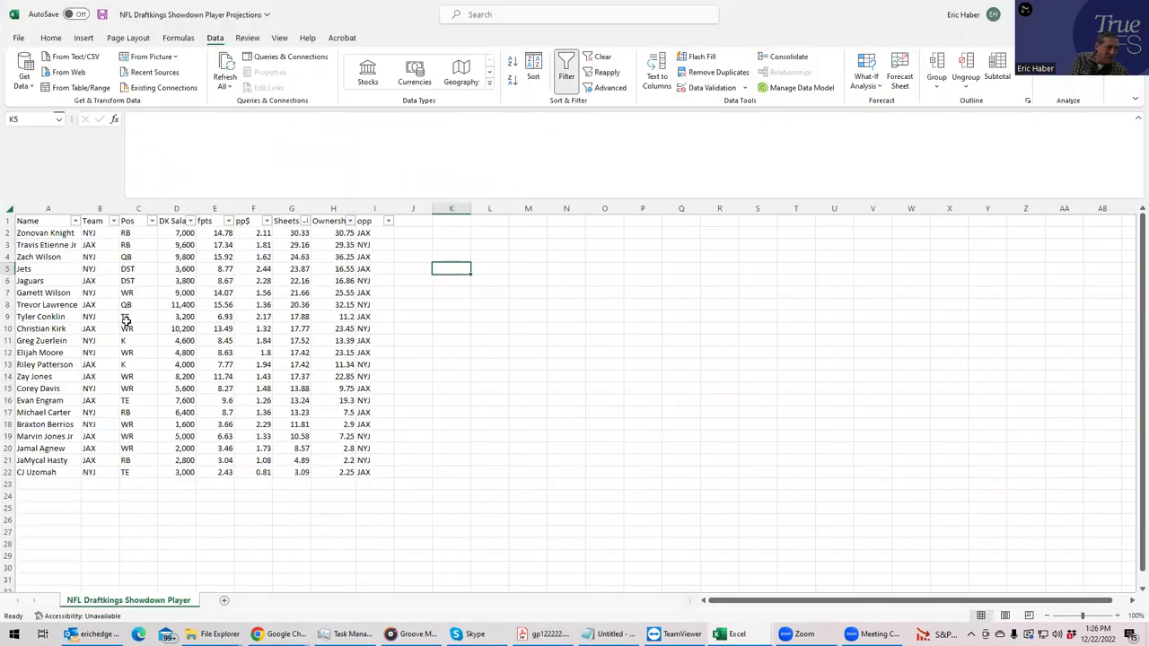
{"action": "left_click_drag", "start_coordinate": [38, 235], "coordinate": [336, 466]}
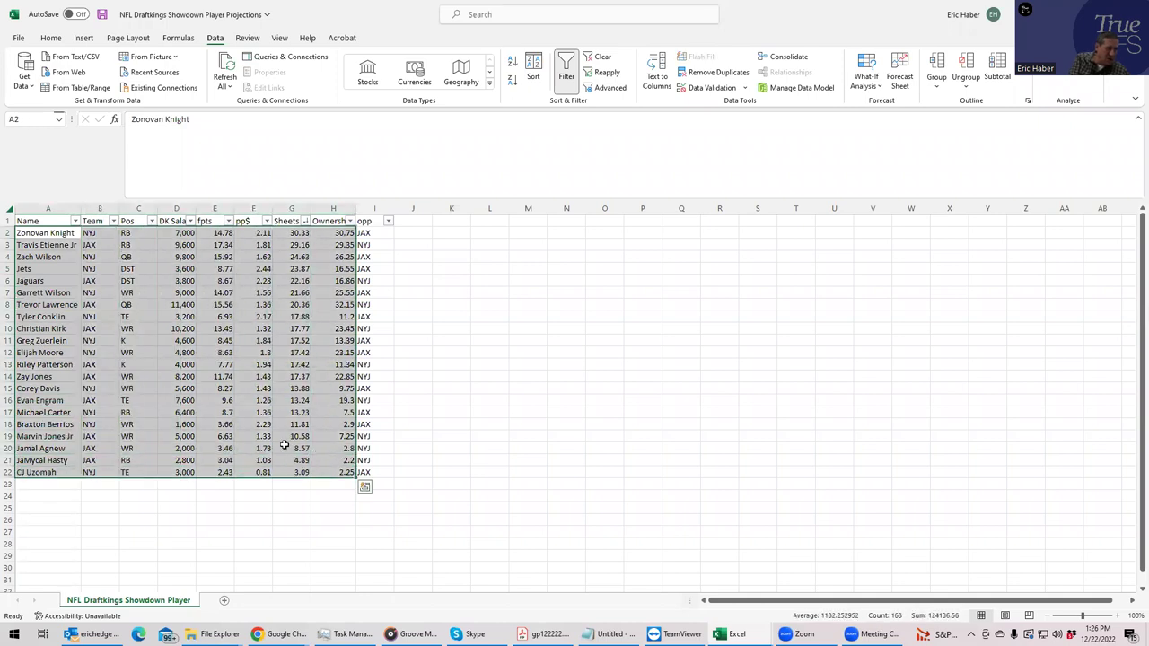
Step: Step through the Sheets projections in column G down to G22
{"action": "left_click", "coordinate": [299, 235]}
{"action": "left_click", "coordinate": [296, 281]}
{"action": "left_click", "coordinate": [300, 364]}
{"action": "left_click", "coordinate": [302, 472]}
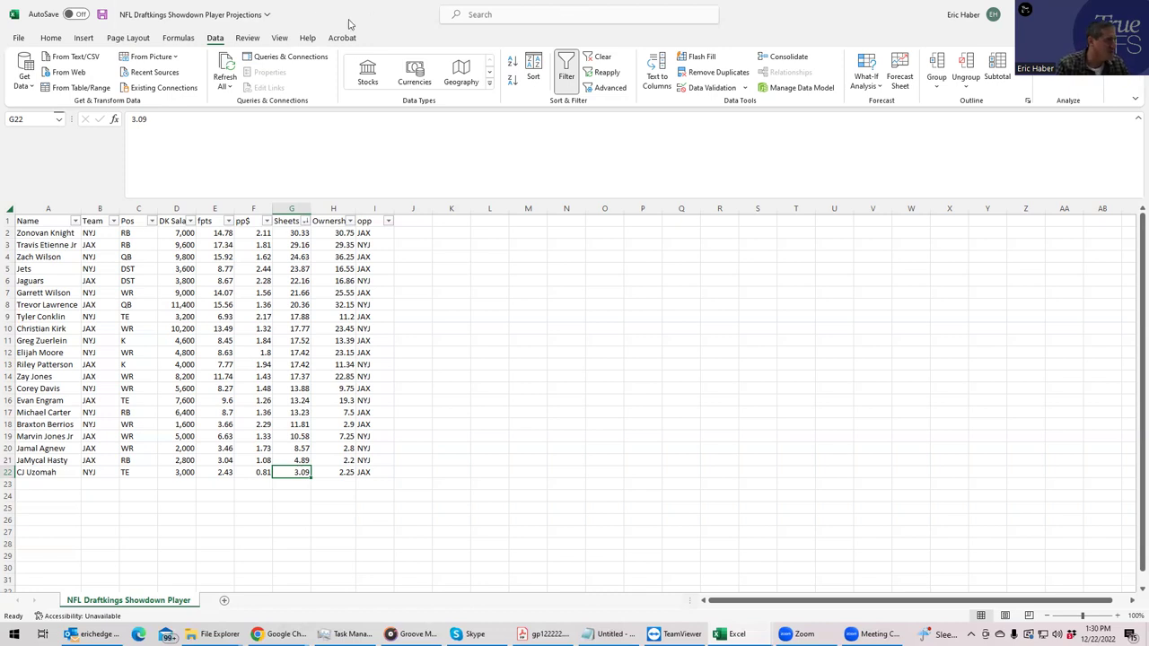
Step: From the DraftKings Lobby, filter to Showdown Captain Mode and enter the $1.5M Thursday Night Showdown
{"action": "key", "text": "alt+Tab"}
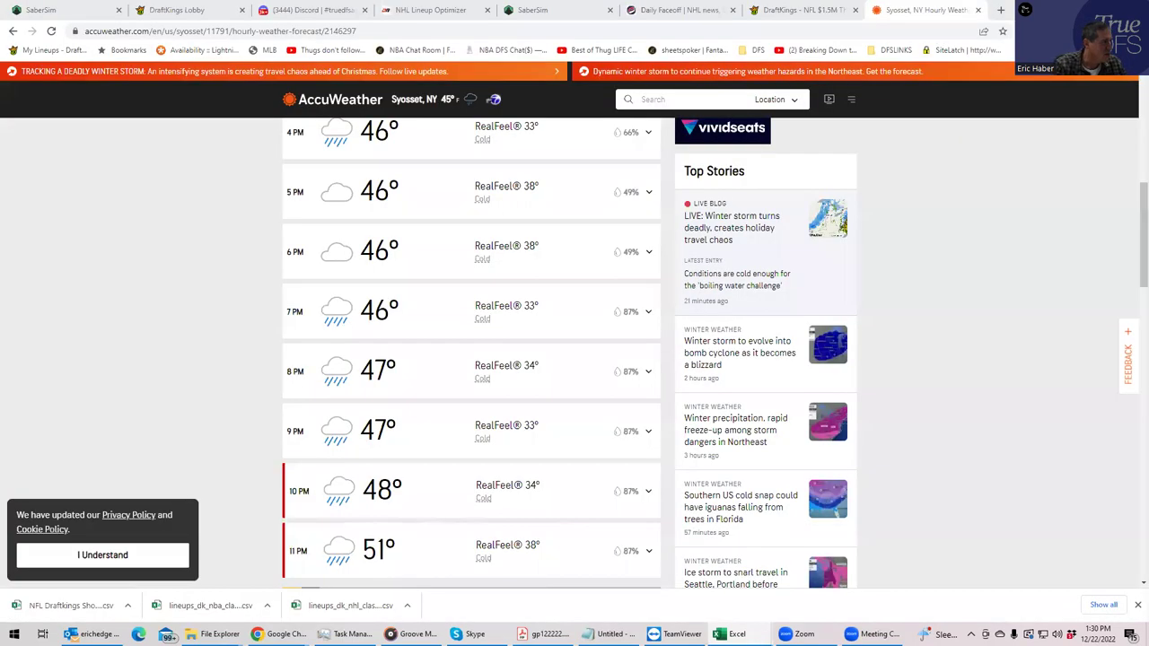
{"action": "left_click", "coordinate": [187, 12]}
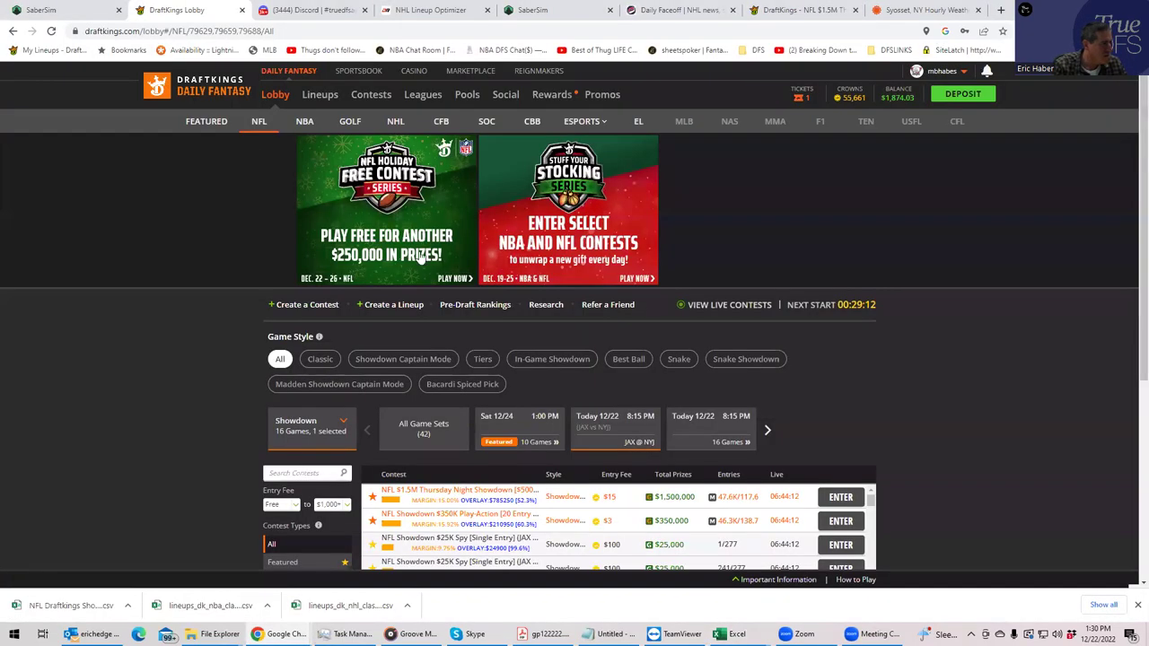
{"action": "left_click", "coordinate": [401, 361]}
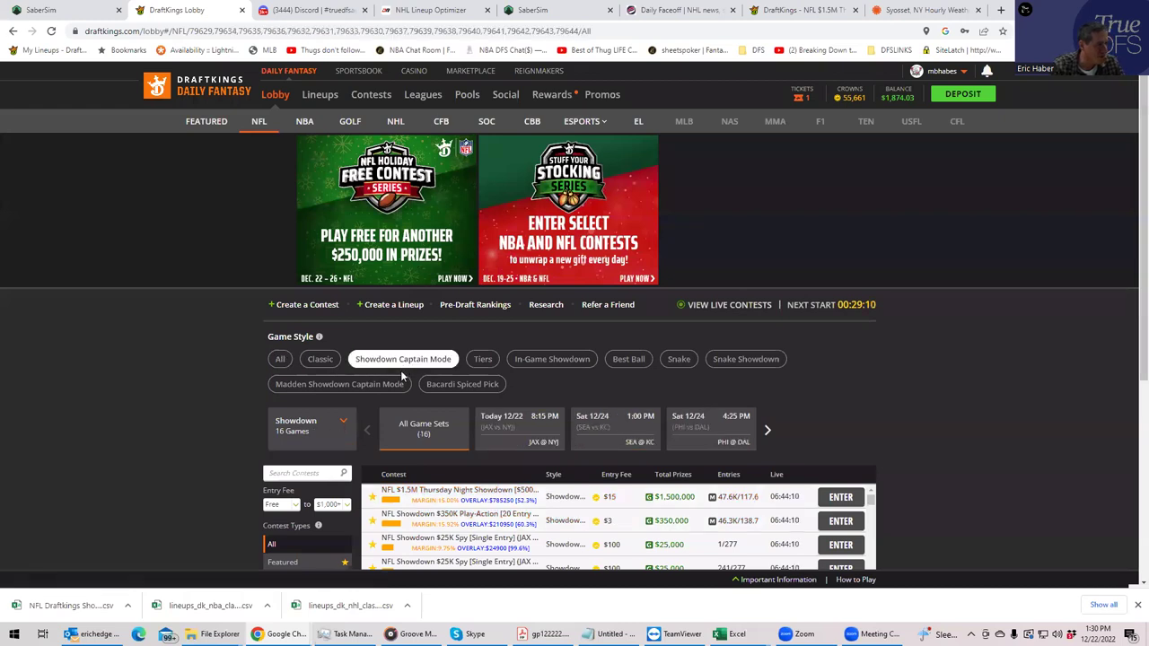
{"action": "left_click", "coordinate": [840, 497]}
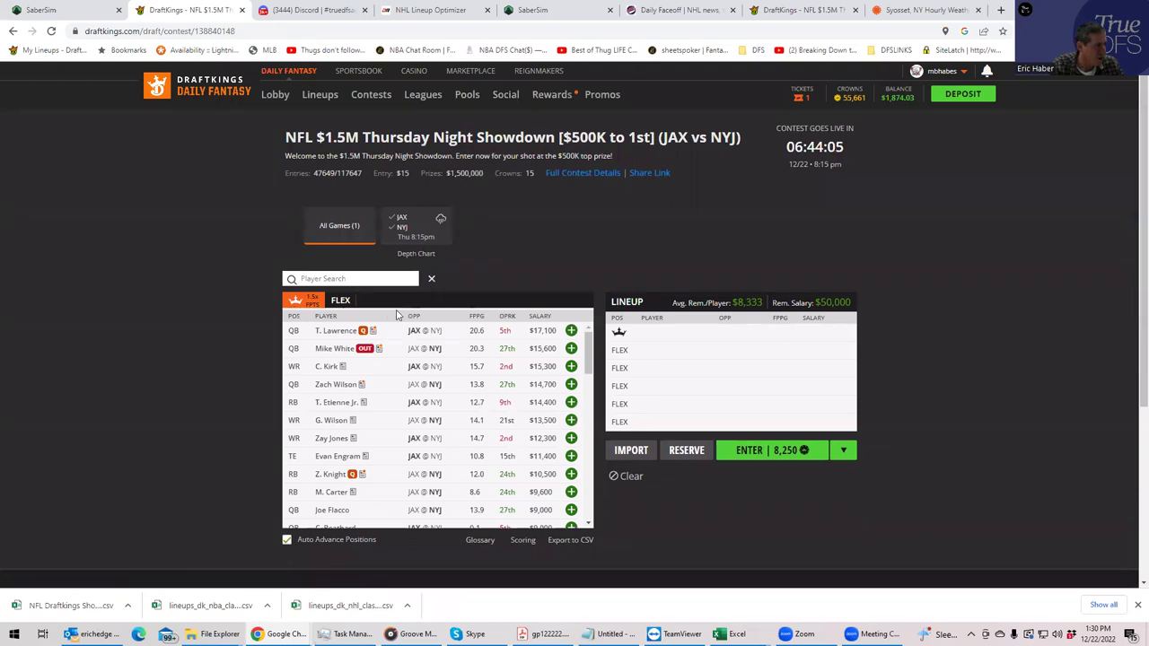
Step: Draft G. Wilson at captain, then Zach Wilson and Zay Jones at FLEX, leaving $18,500
{"action": "left_click", "coordinate": [571, 420]}
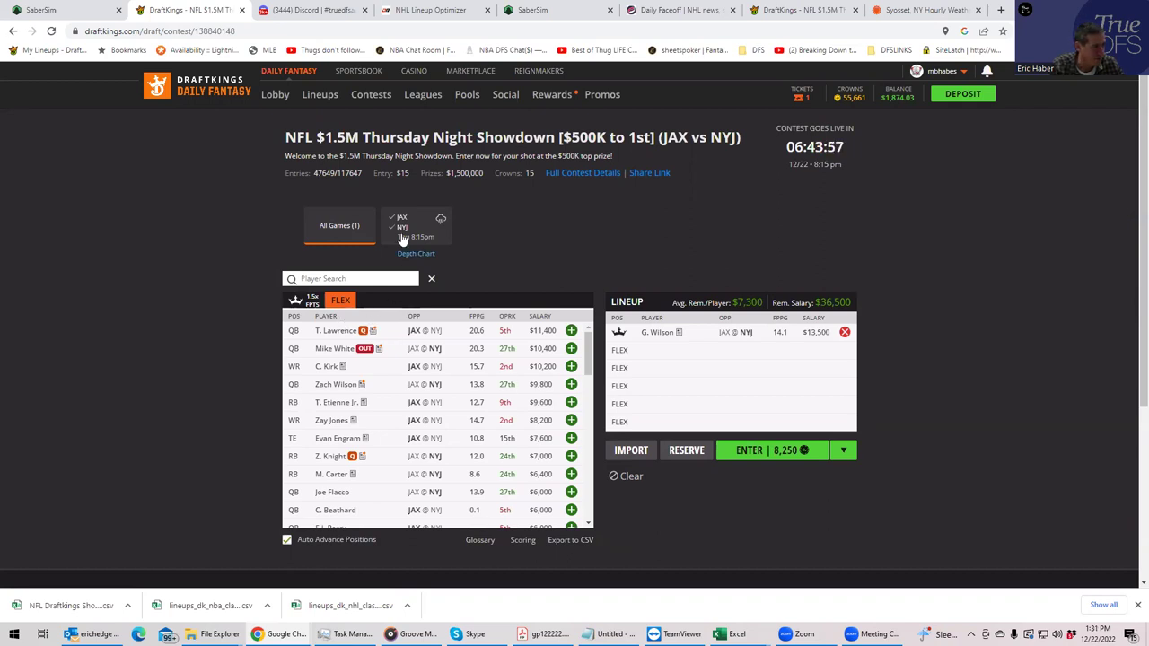
{"action": "left_click", "coordinate": [401, 228]}
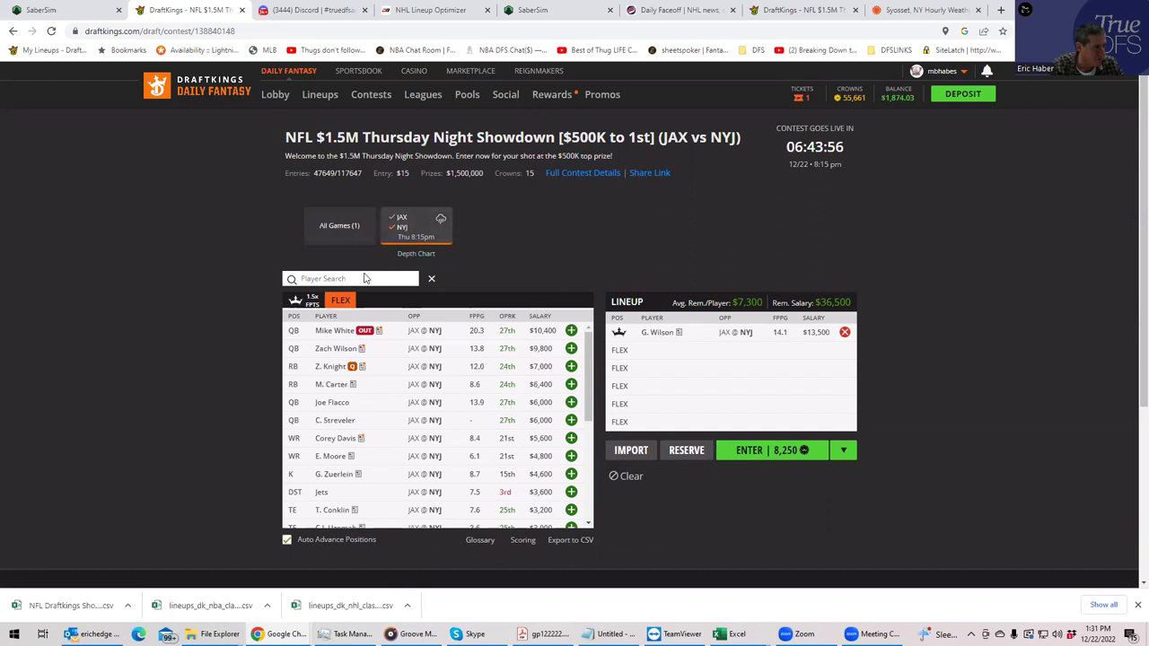
{"action": "left_click", "coordinate": [570, 348]}
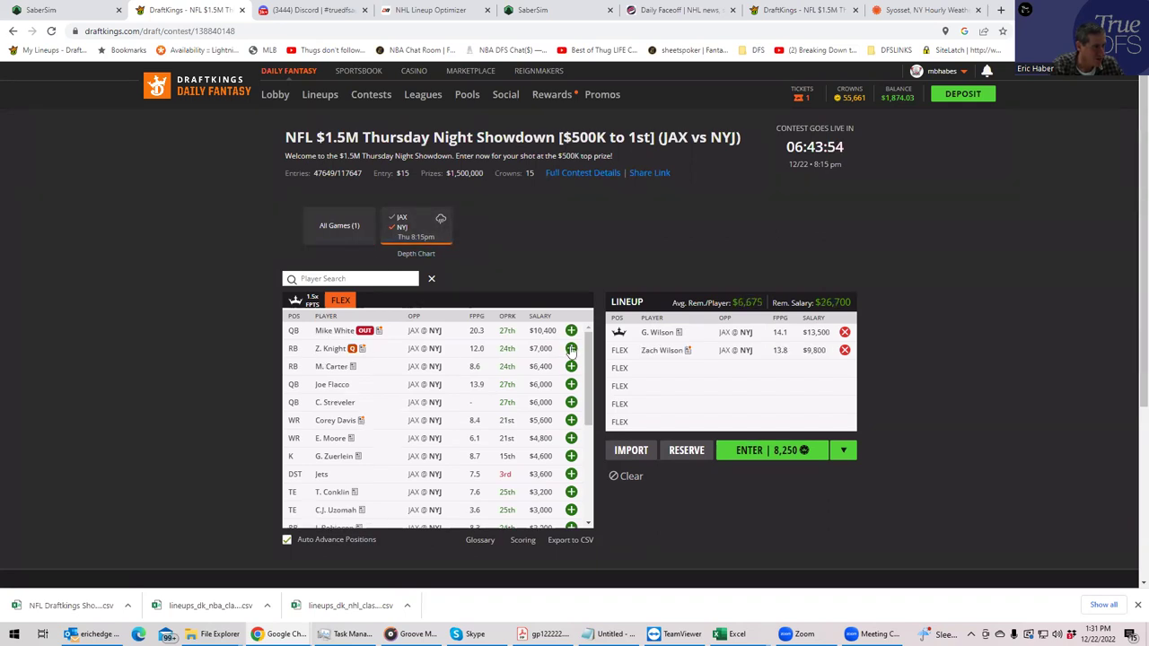
{"action": "left_click", "coordinate": [400, 228]}
{"action": "left_click", "coordinate": [402, 228]}
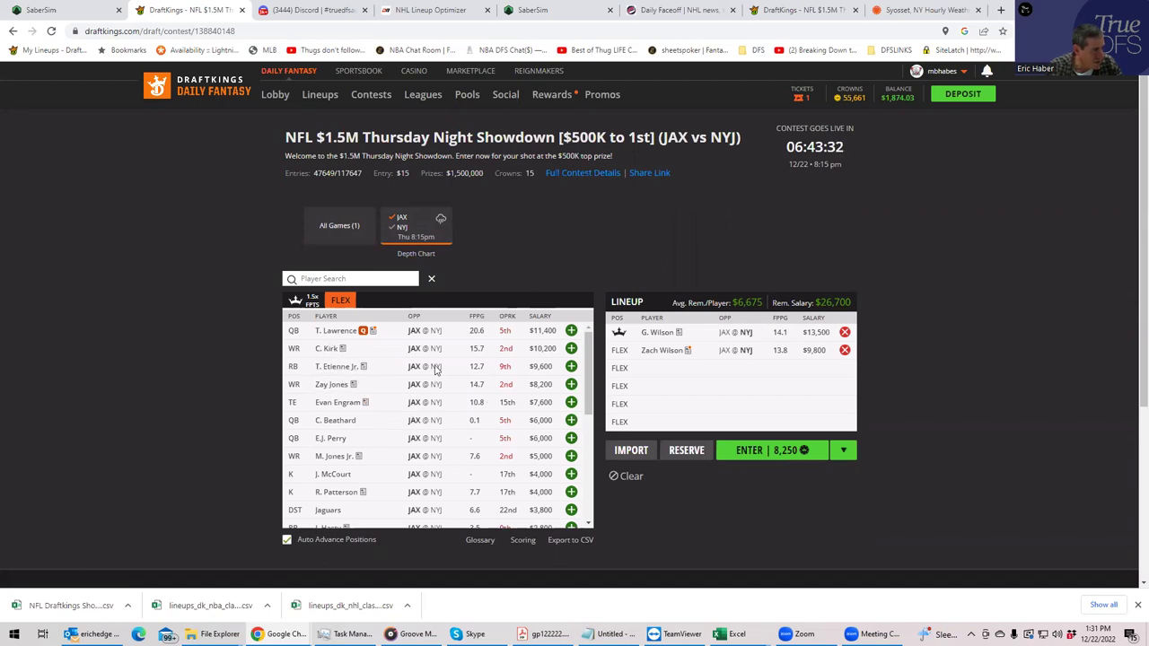
{"action": "left_click", "coordinate": [571, 384]}
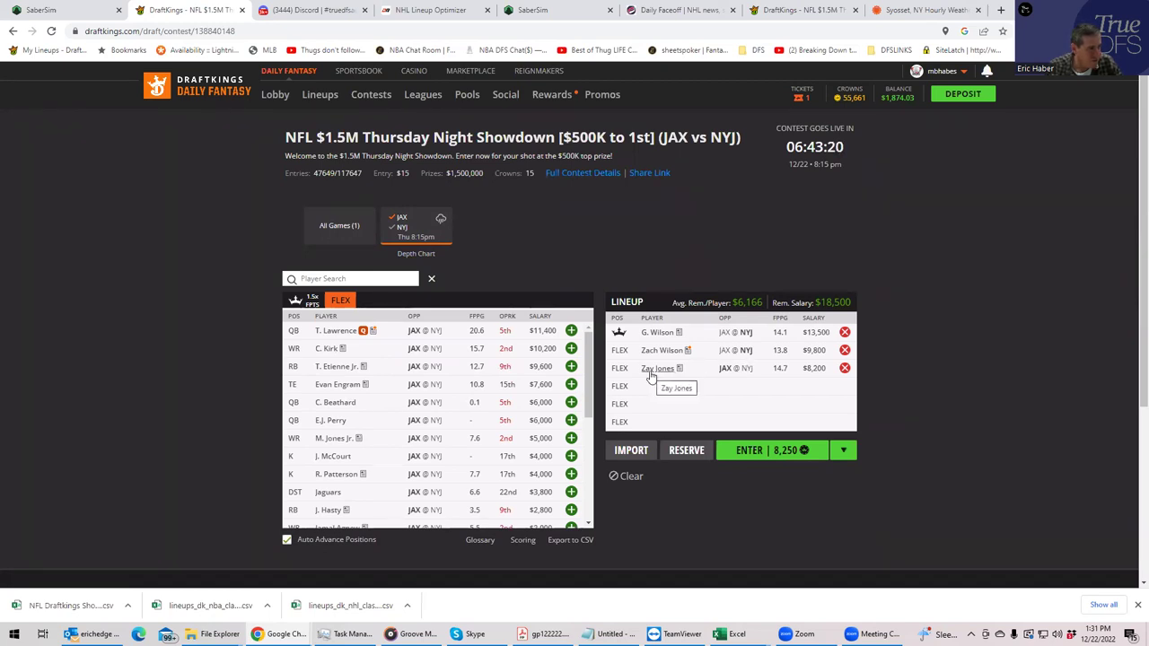
{"action": "left_click_drag", "start_coordinate": [585, 384], "coordinate": [575, 421]}
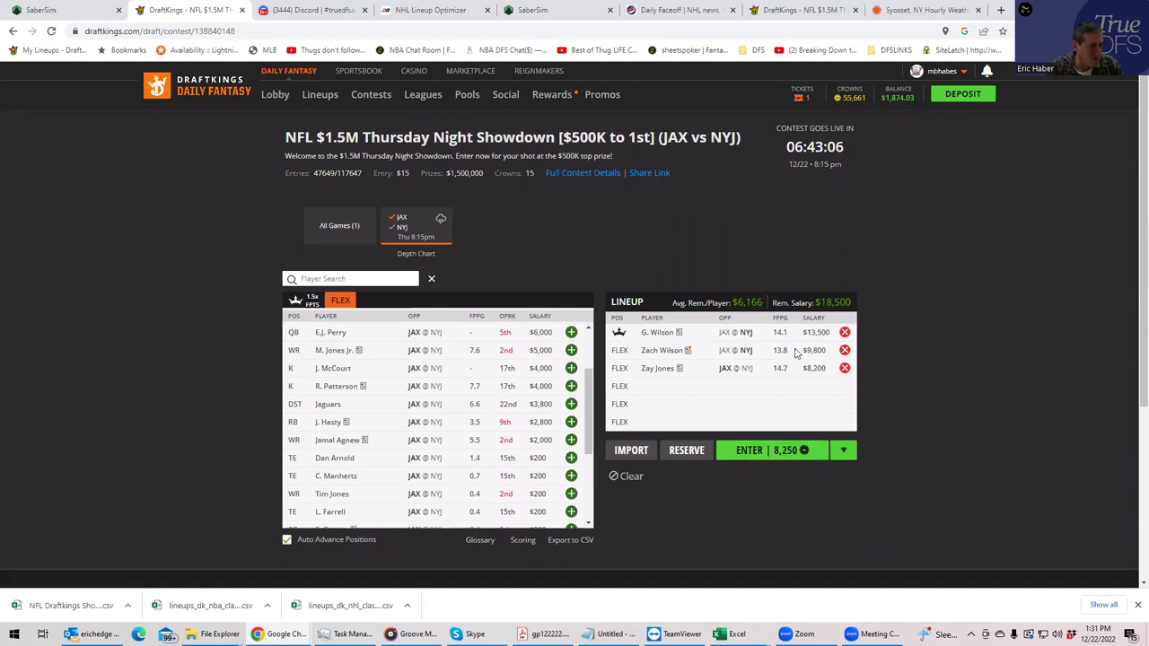
Step: Remove G. Wilson, Zach Wilson and Zay Jones, restoring the full $50,000 salary
{"action": "left_click", "coordinate": [843, 333]}
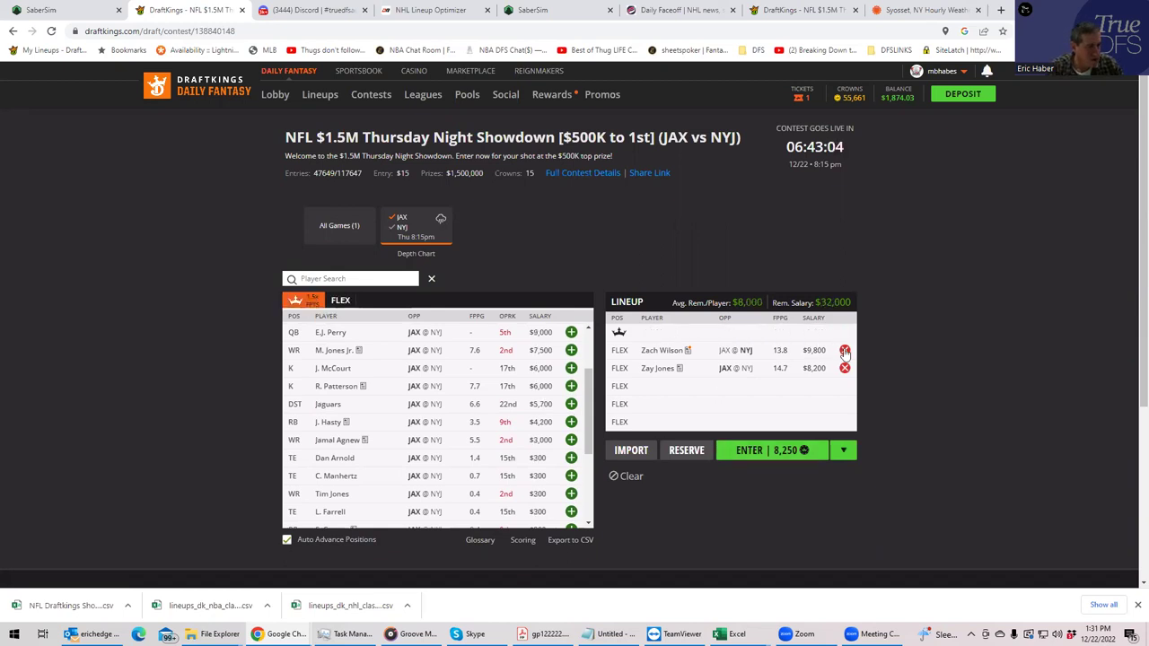
{"action": "left_click", "coordinate": [844, 350]}
{"action": "left_click", "coordinate": [842, 369]}
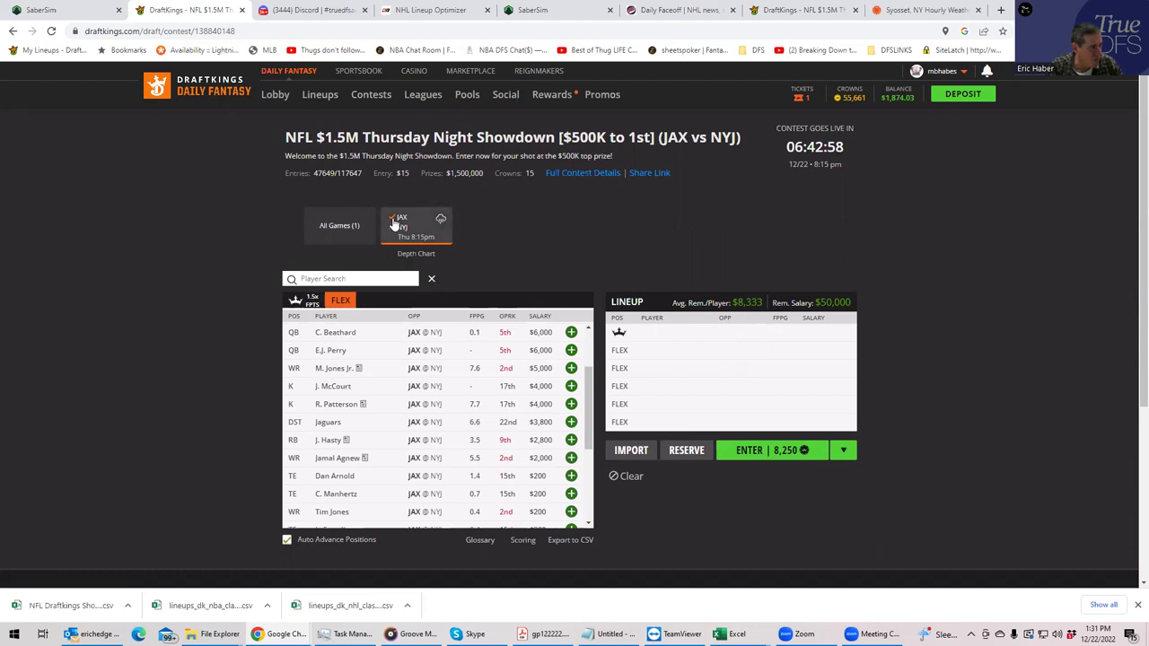
Step: Toggle the JAX/NYJ game-tile filter until only NYJ players are listed
{"action": "left_click", "coordinate": [397, 227]}
{"action": "left_click", "coordinate": [399, 218]}
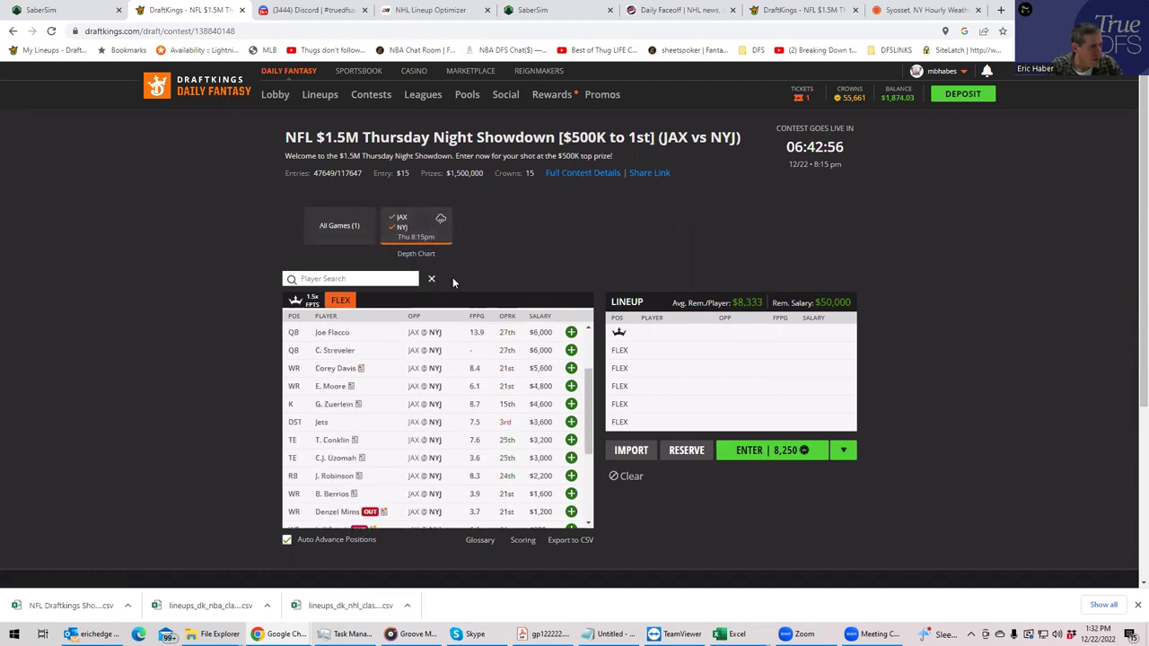
{"action": "left_click", "coordinate": [400, 217]}
{"action": "left_click", "coordinate": [400, 227]}
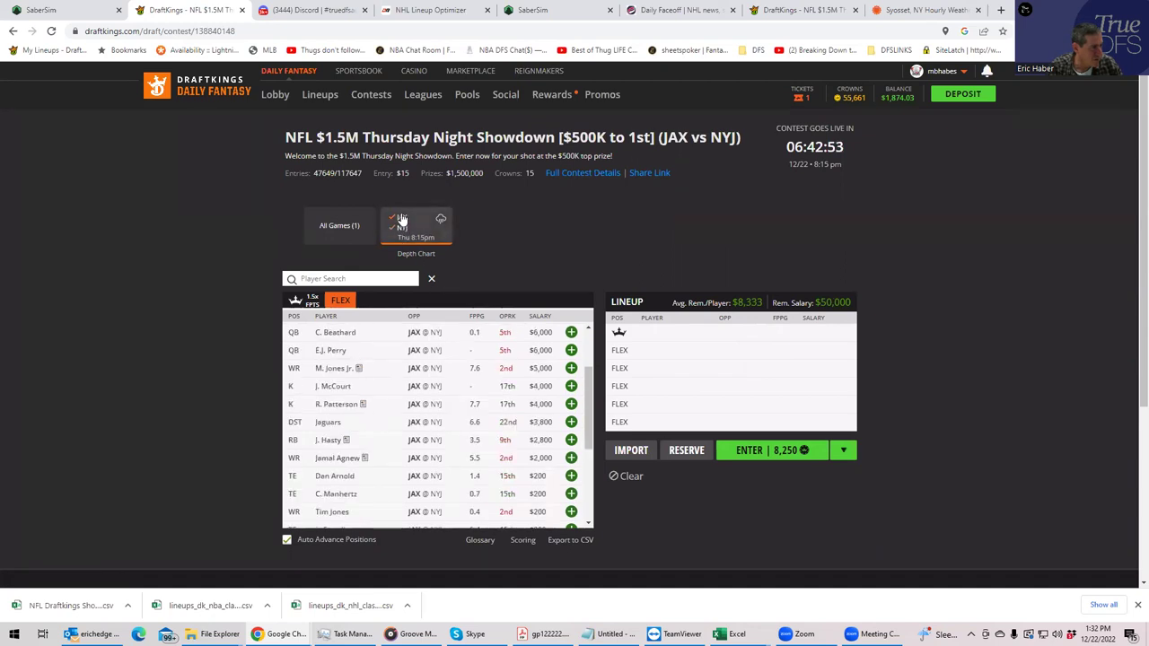
{"action": "left_click", "coordinate": [398, 224]}
{"action": "left_click", "coordinate": [399, 223]}
{"action": "left_click", "coordinate": [401, 228]}
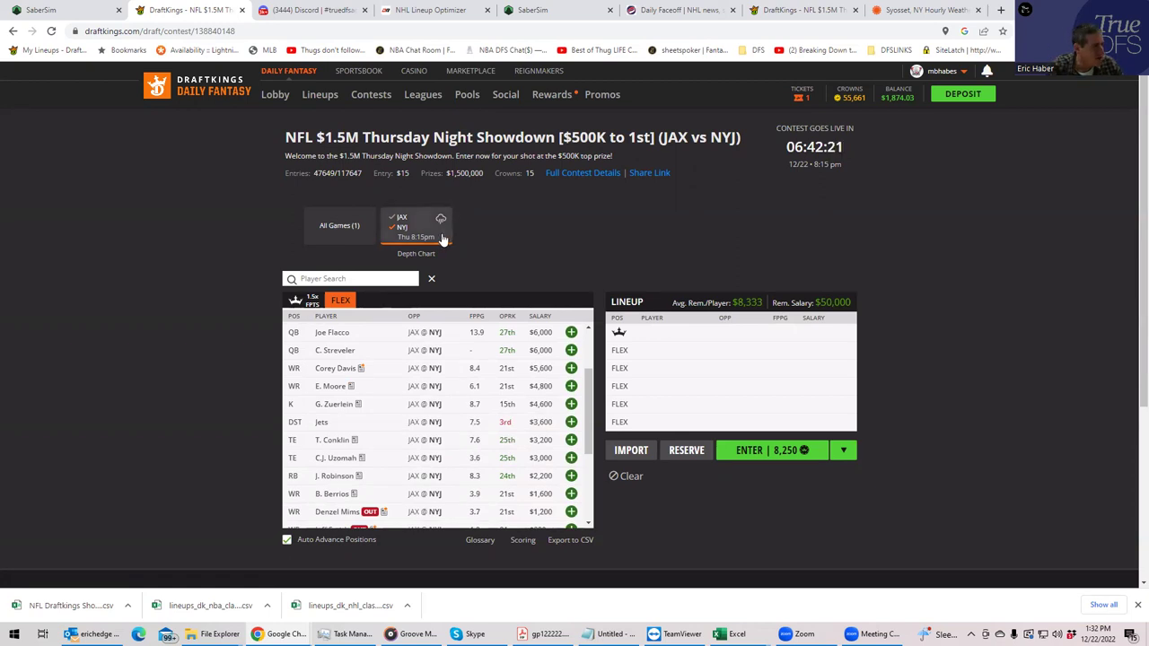
Step: With the pool on NYJ players, add T. Conklin and C.J. Uzomah at FLEX
{"action": "left_click", "coordinate": [401, 231]}
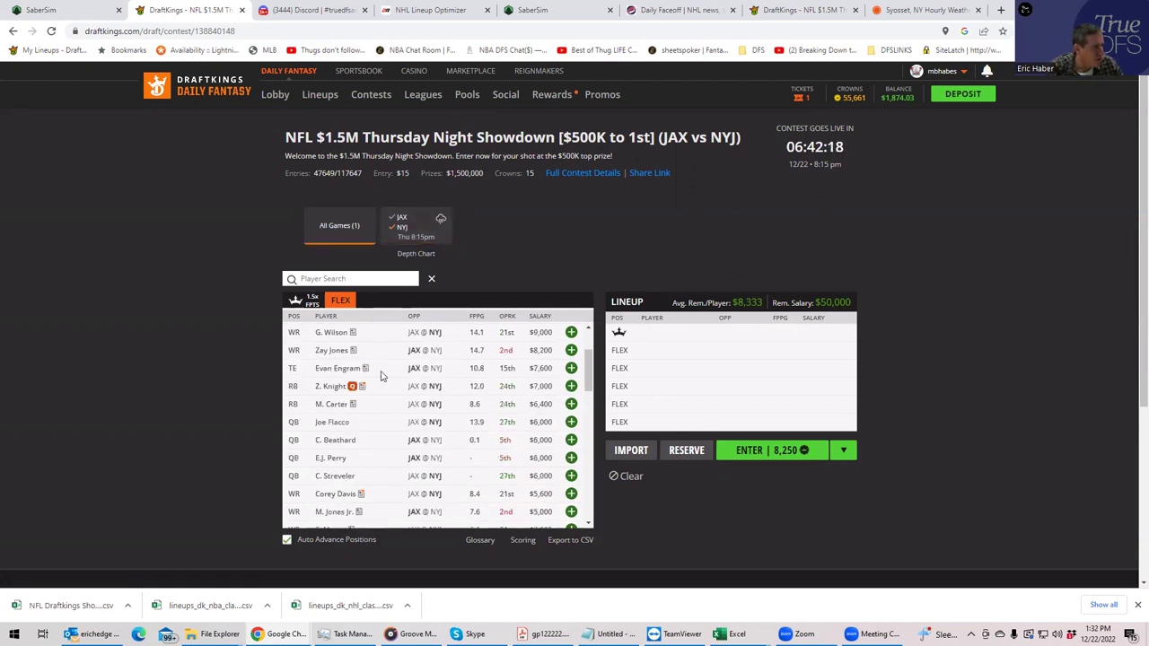
{"action": "left_click", "coordinate": [401, 228]}
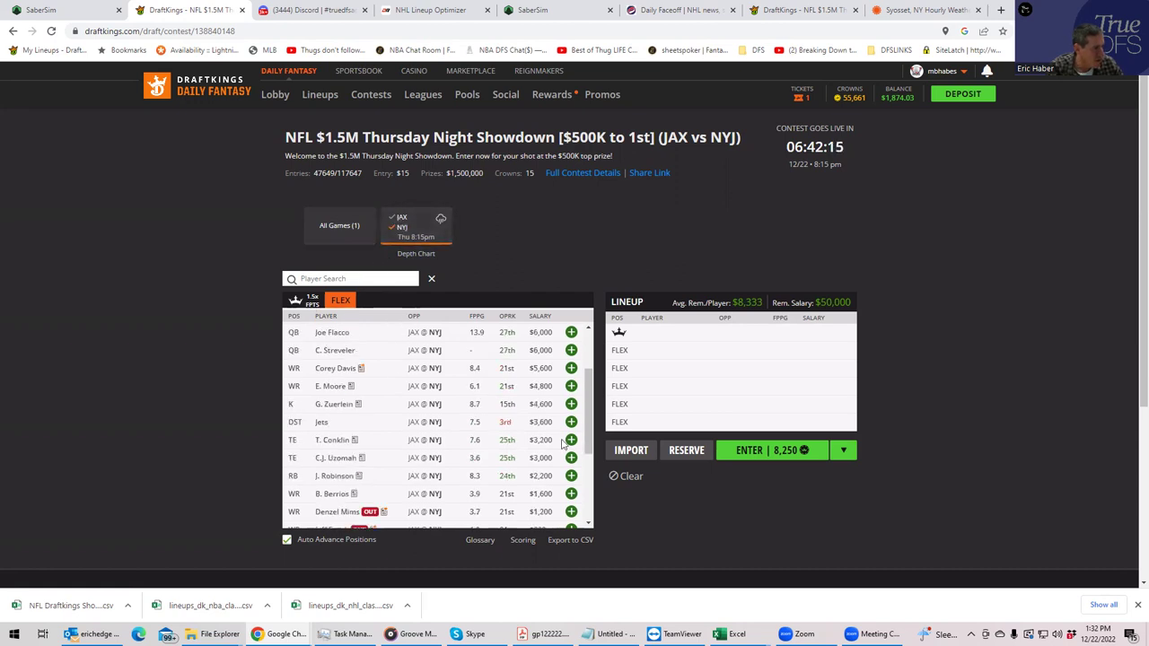
{"action": "left_click", "coordinate": [570, 442]}
{"action": "left_click", "coordinate": [570, 443]}
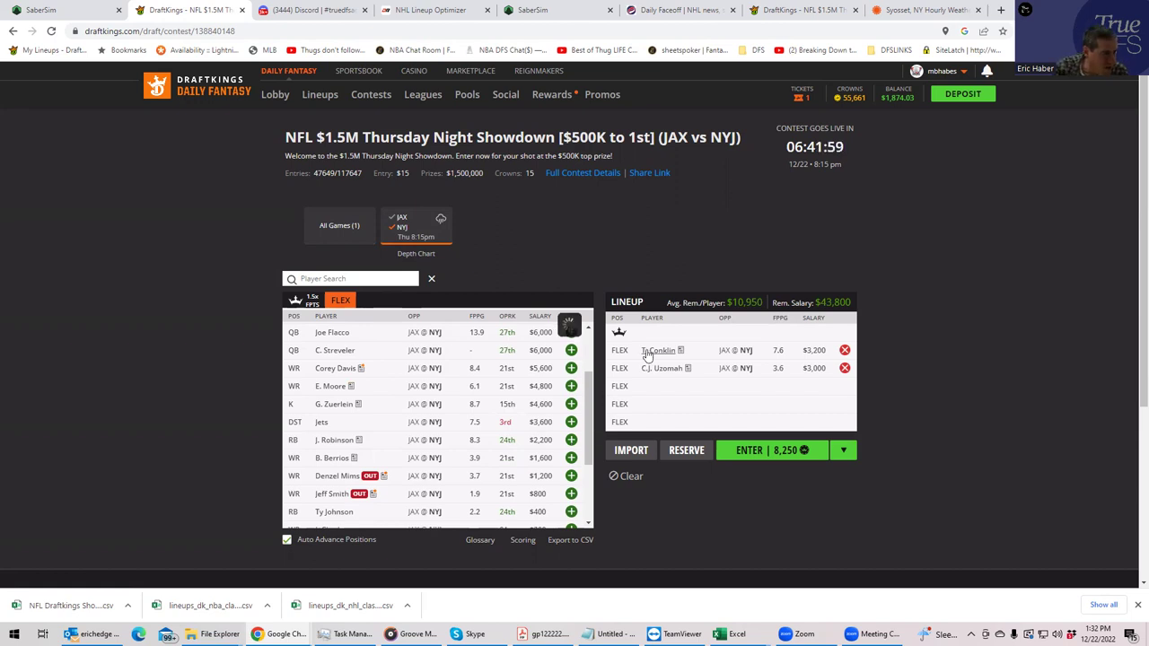
Step: Review T. Conklin's and C.J. Uzomah's game logs, then list players from all games
{"action": "left_click", "coordinate": [648, 352]}
{"action": "left_click", "coordinate": [493, 257]}
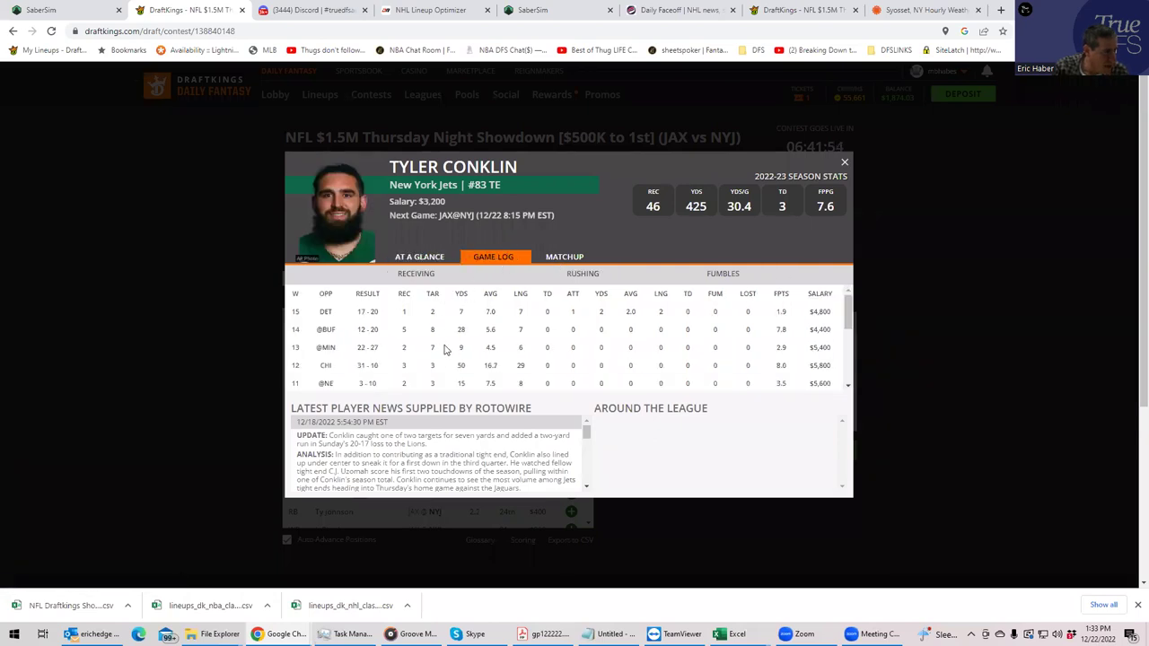
{"action": "left_click", "coordinate": [844, 163]}
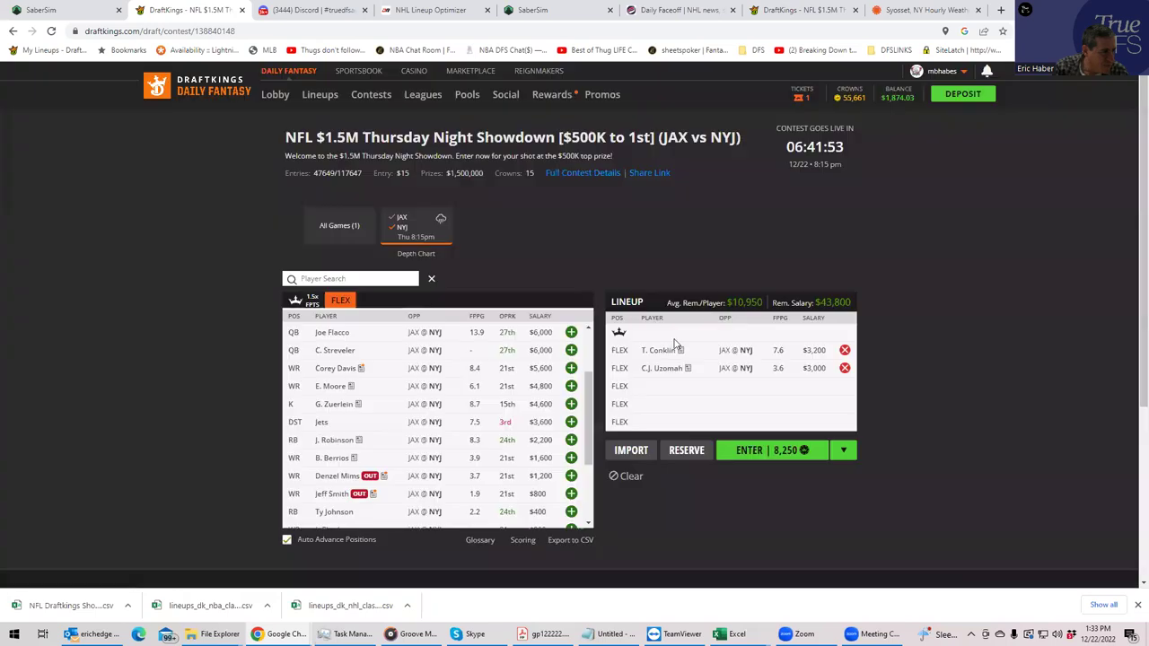
{"action": "left_click", "coordinate": [661, 369]}
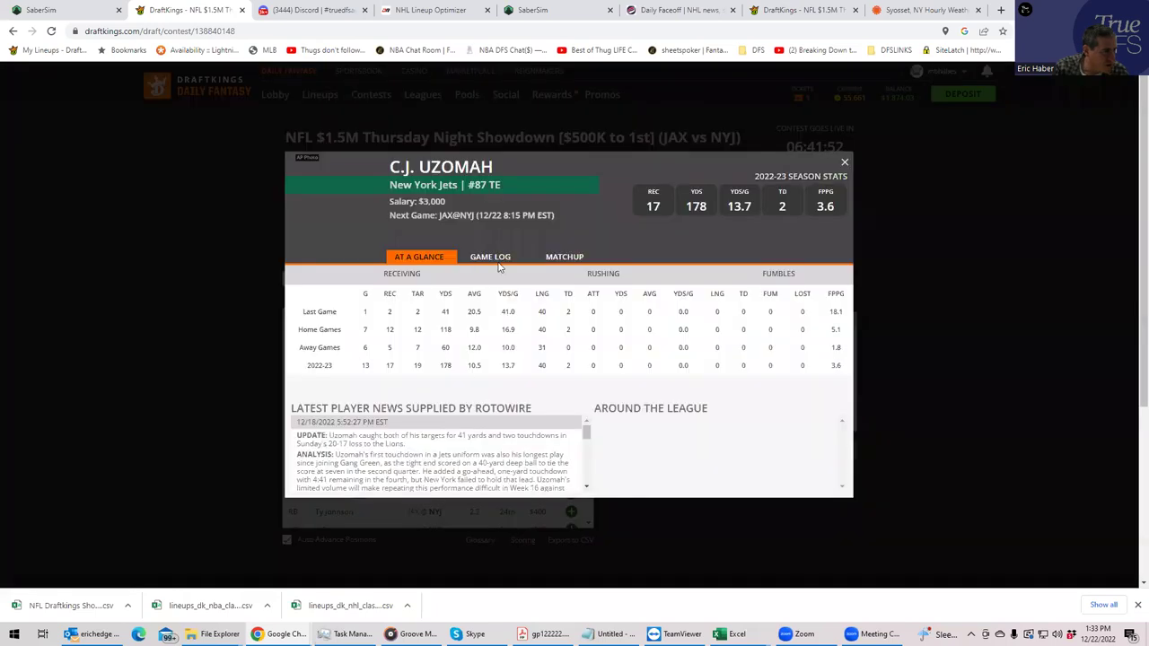
{"action": "left_click", "coordinate": [497, 262]}
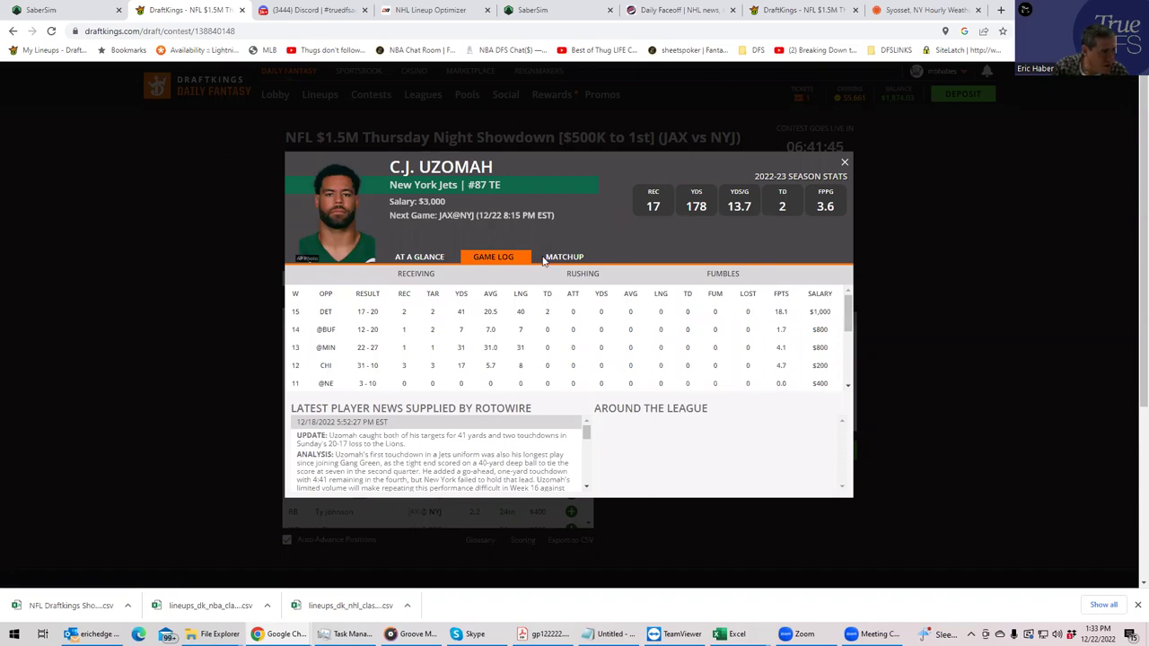
{"action": "left_click", "coordinate": [843, 163]}
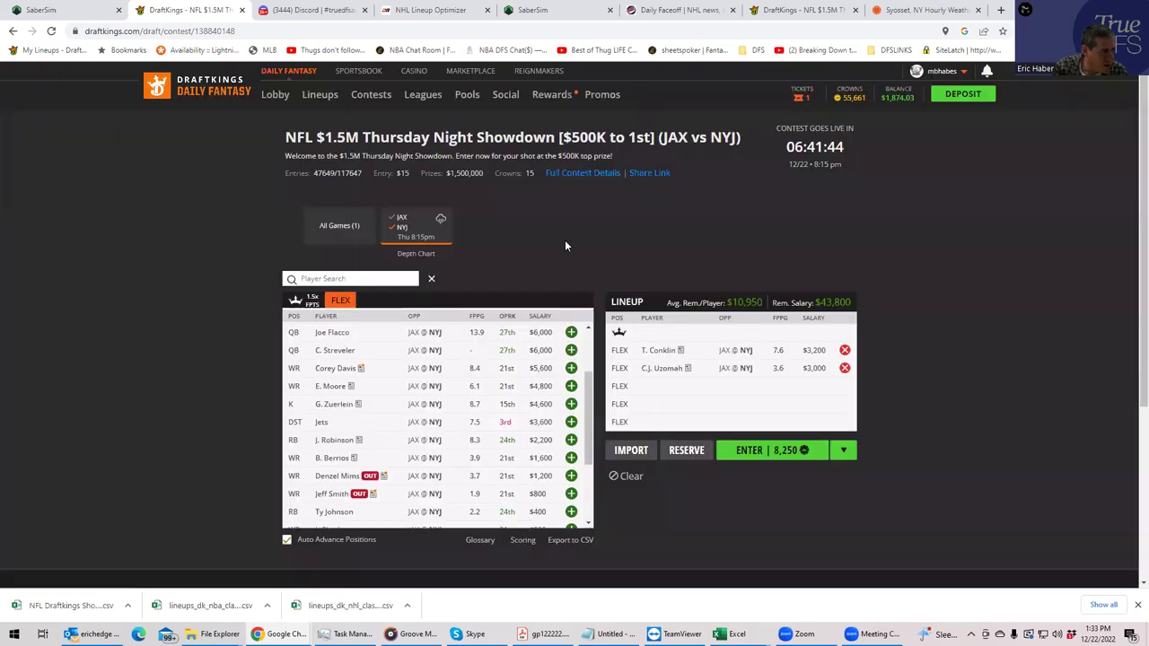
{"action": "left_click", "coordinate": [404, 230]}
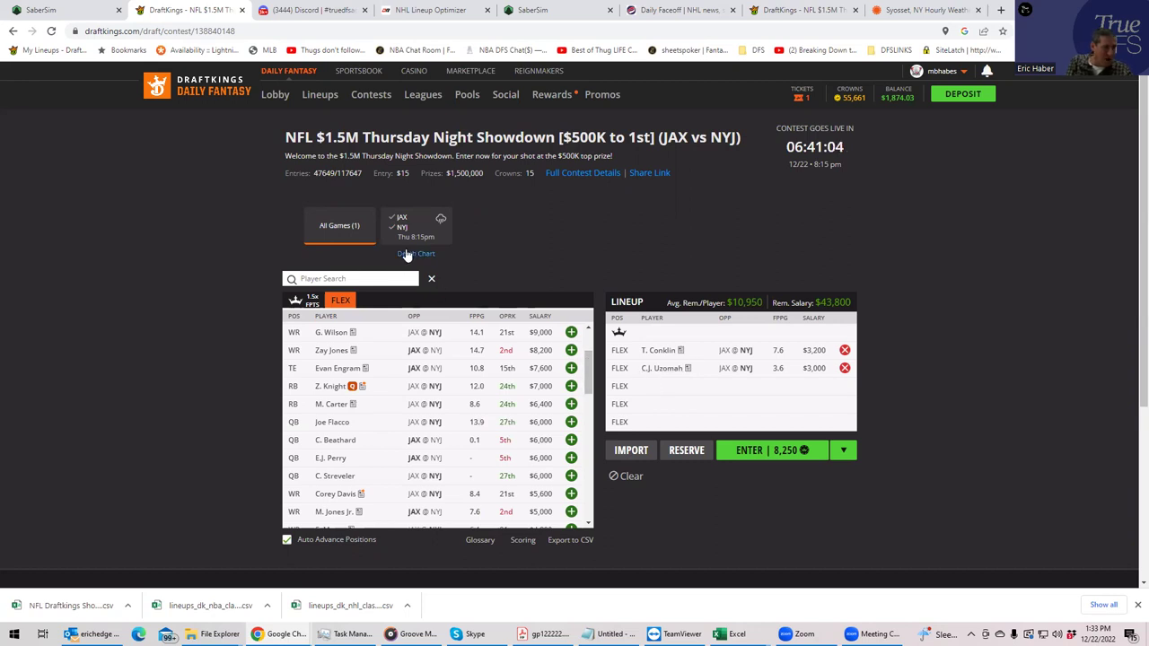
Step: List Jaguars at captain salaries and add T. Lawrence as captain plus T. Etienne Jr. and C. Kirk
{"action": "left_click", "coordinate": [404, 230]}
{"action": "left_click", "coordinate": [398, 218]}
{"action": "left_click", "coordinate": [400, 227]}
{"action": "left_click", "coordinate": [303, 303]}
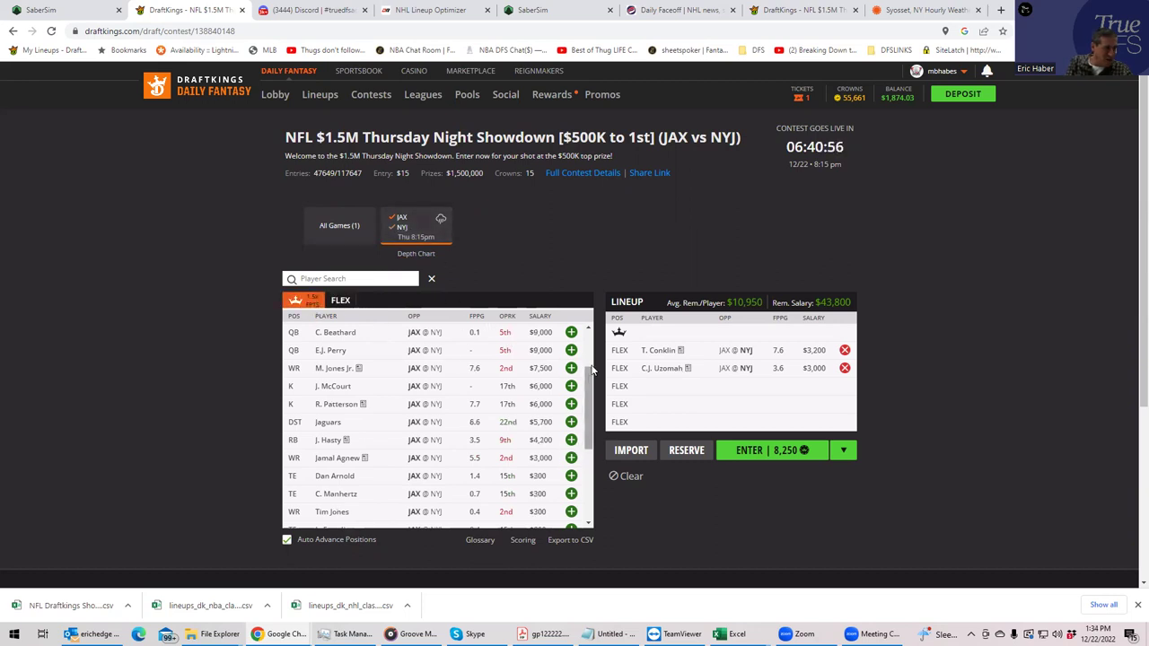
{"action": "scroll", "coordinate": [570, 438], "scroll_direction": "up", "scroll_amount": 3}
{"action": "left_click", "coordinate": [571, 330]}
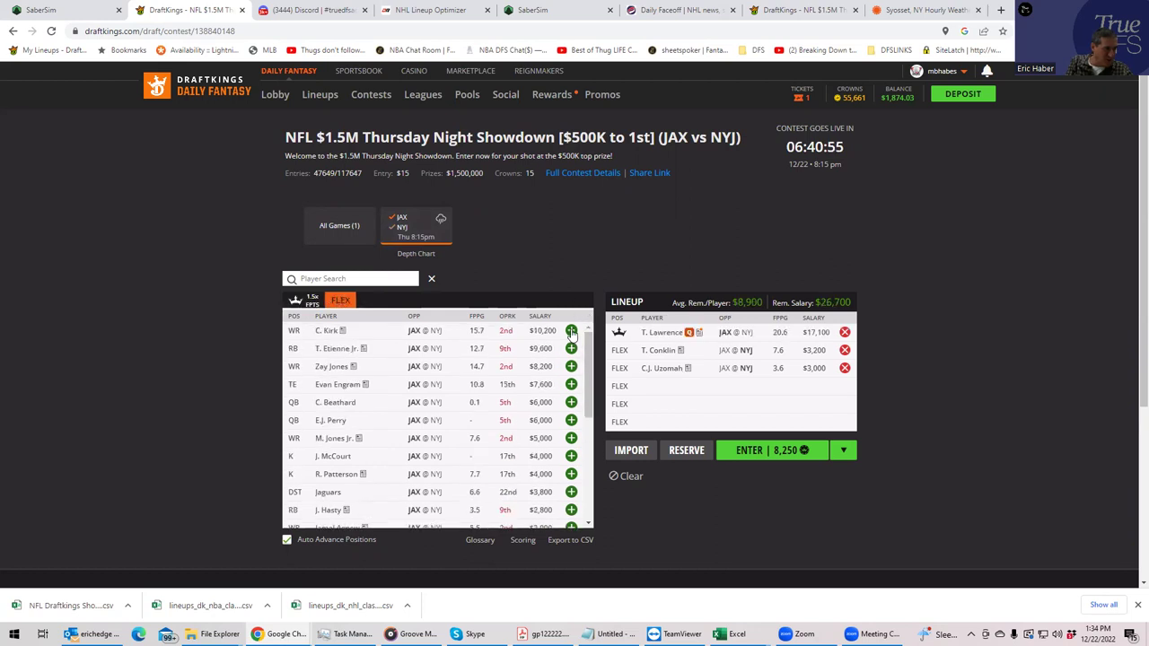
{"action": "left_click", "coordinate": [570, 348]}
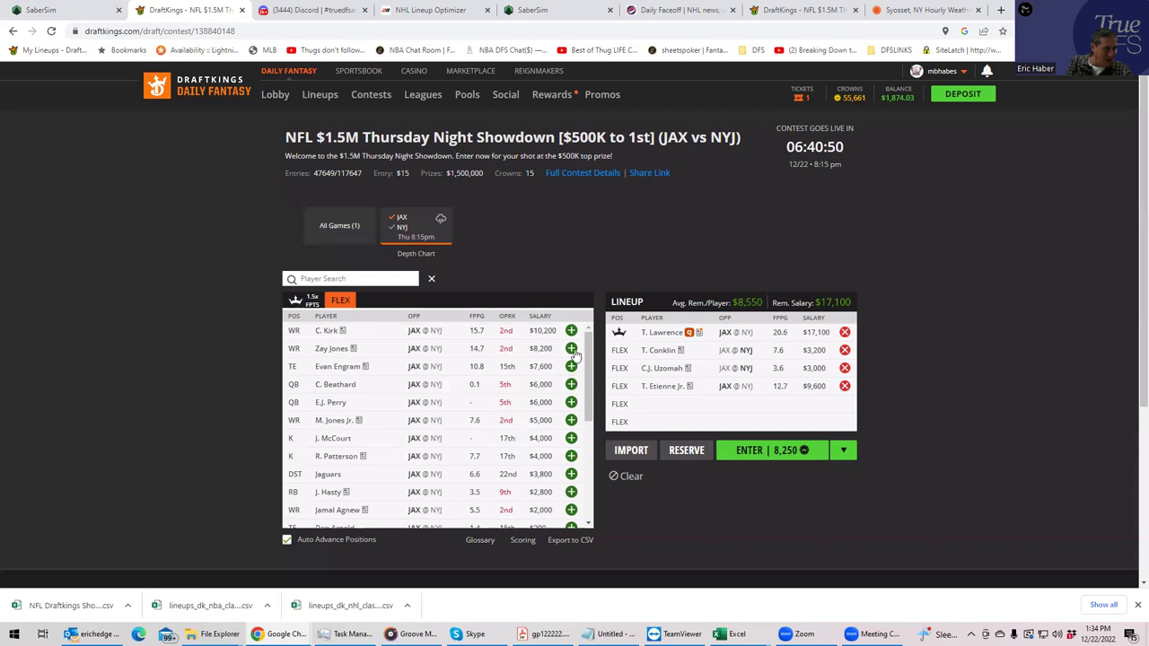
{"action": "left_click", "coordinate": [570, 330]}
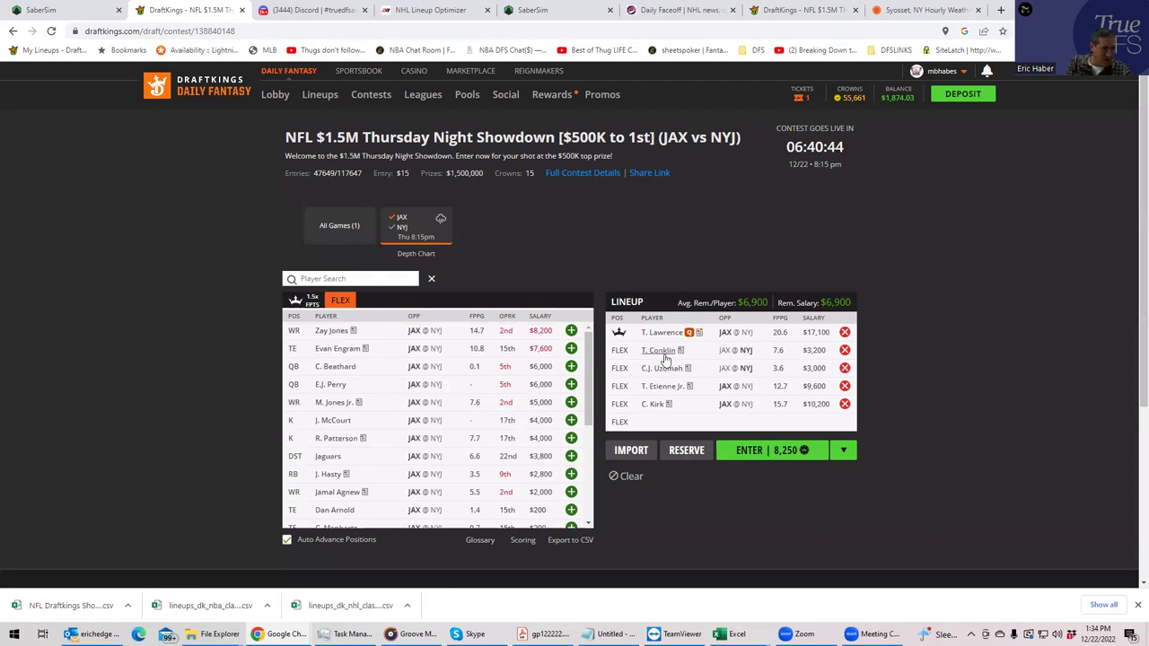
Step: Remove C. Kirk, T. Etienne Jr., C.J. Uzomah, T. Conklin and T. Lawrence, emptying the lineup
{"action": "left_click", "coordinate": [845, 405]}
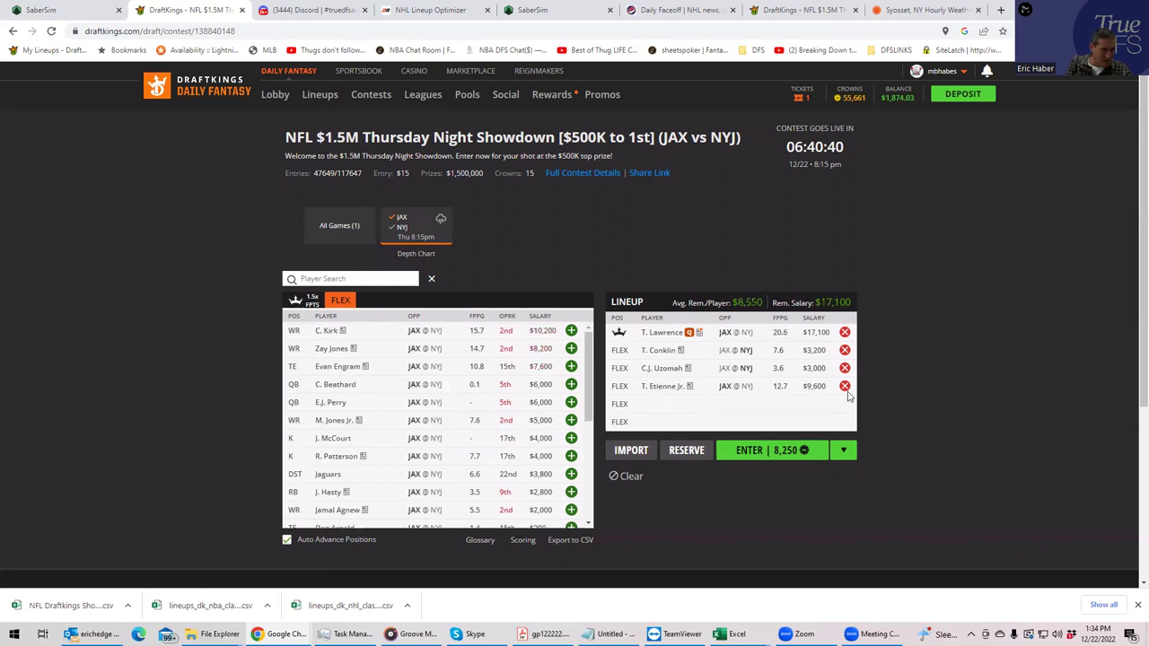
{"action": "left_click", "coordinate": [844, 387]}
{"action": "left_click", "coordinate": [845, 369]}
{"action": "left_click", "coordinate": [845, 350]}
{"action": "left_click", "coordinate": [844, 332]}
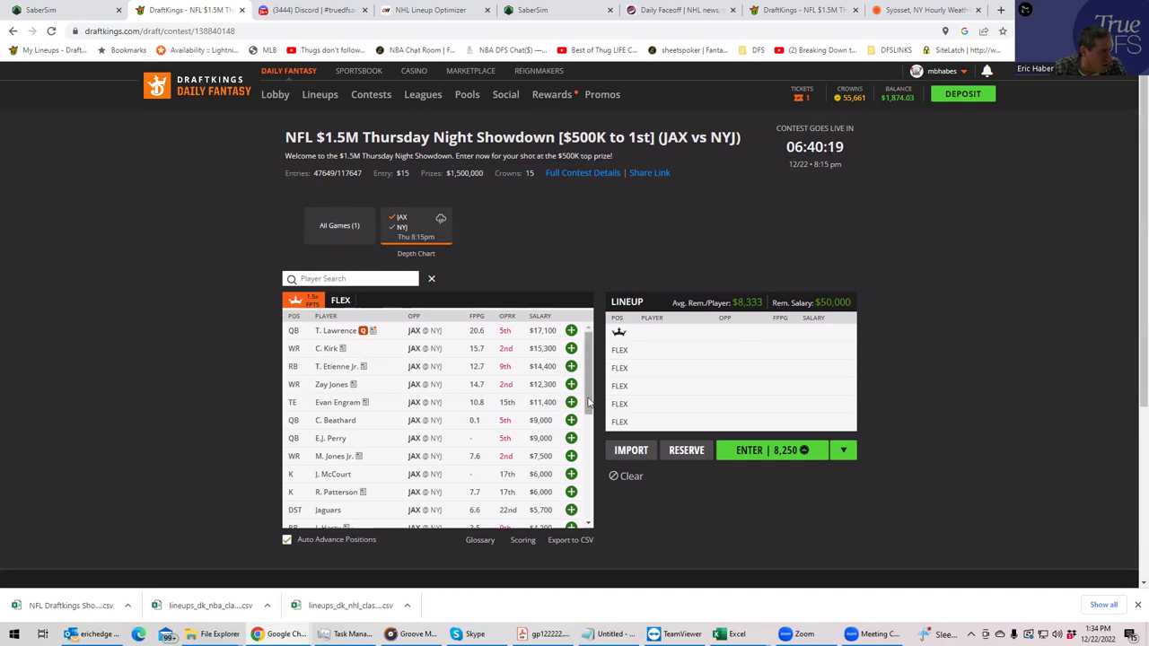
Step: Make C. Beathard the $9,000 captain and review his game log on his player card
{"action": "scroll", "coordinate": [551, 411], "scroll_direction": "down", "scroll_amount": 1}
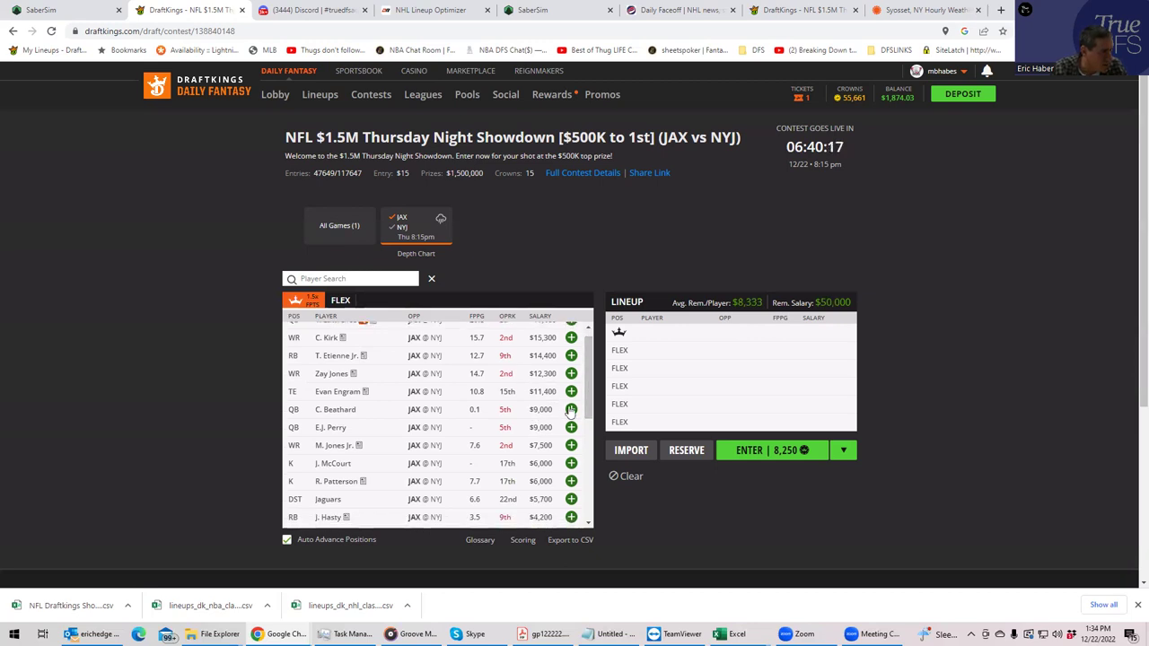
{"action": "left_click", "coordinate": [570, 410]}
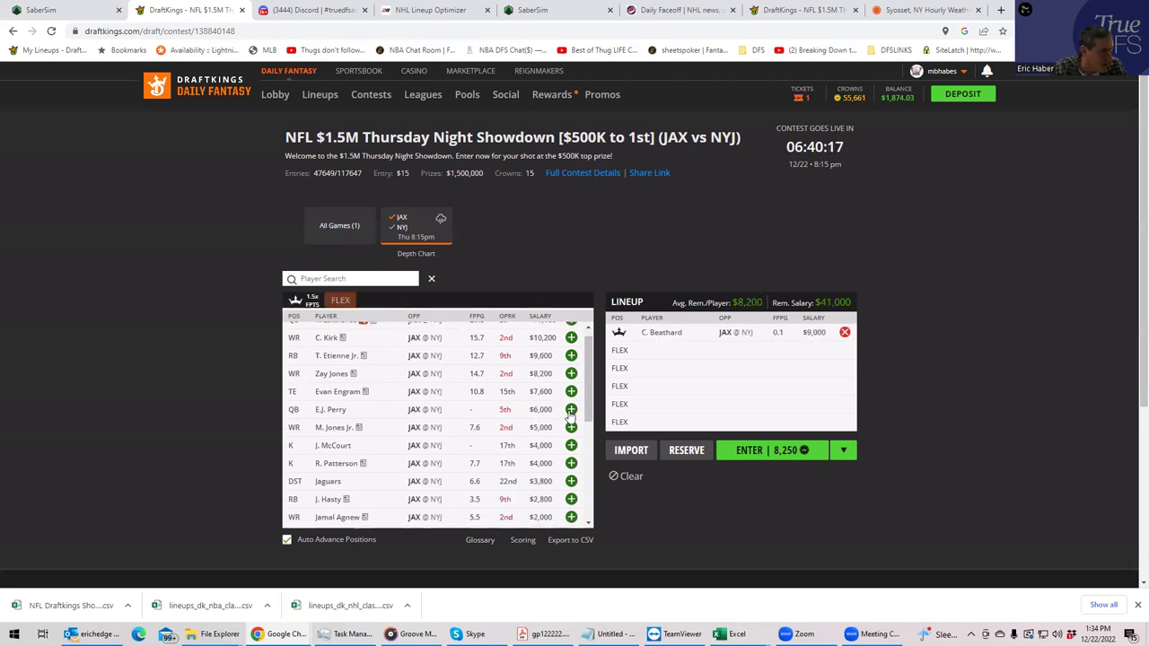
{"action": "left_click", "coordinate": [671, 333]}
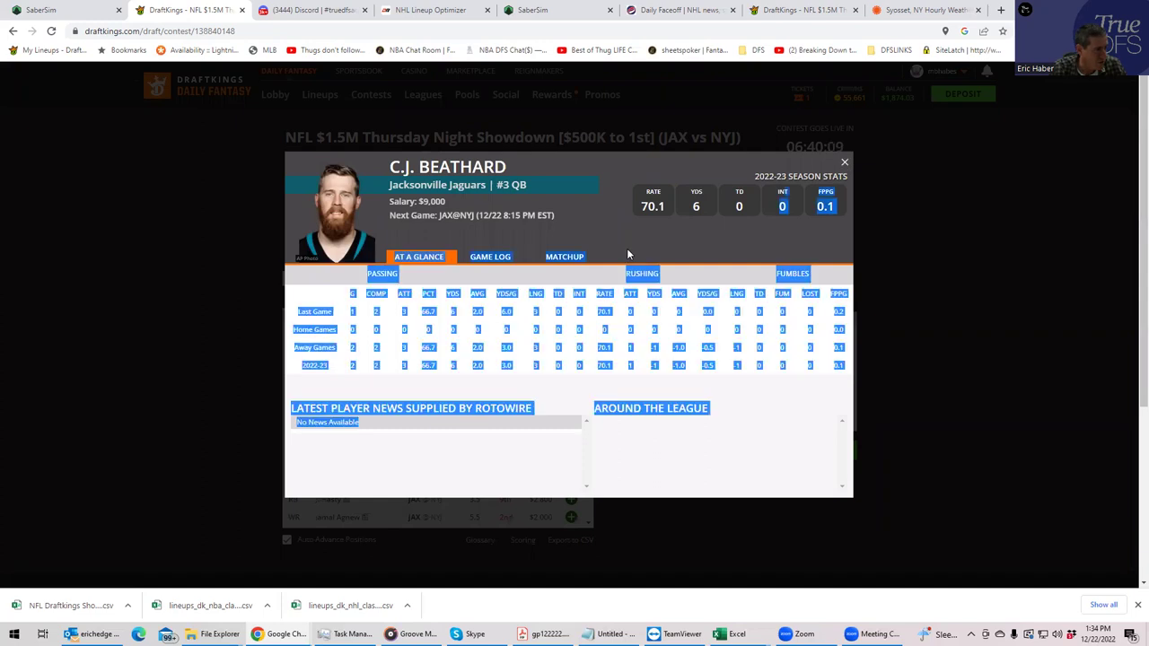
{"action": "left_click", "coordinate": [493, 257]}
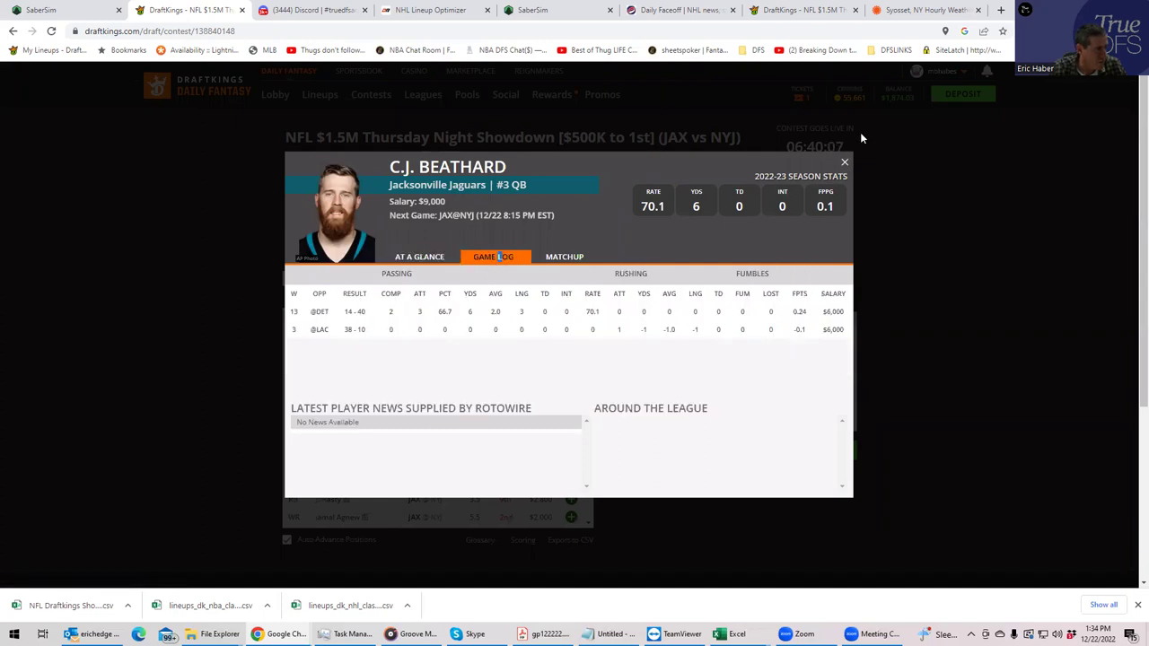
{"action": "left_click", "coordinate": [845, 163]}
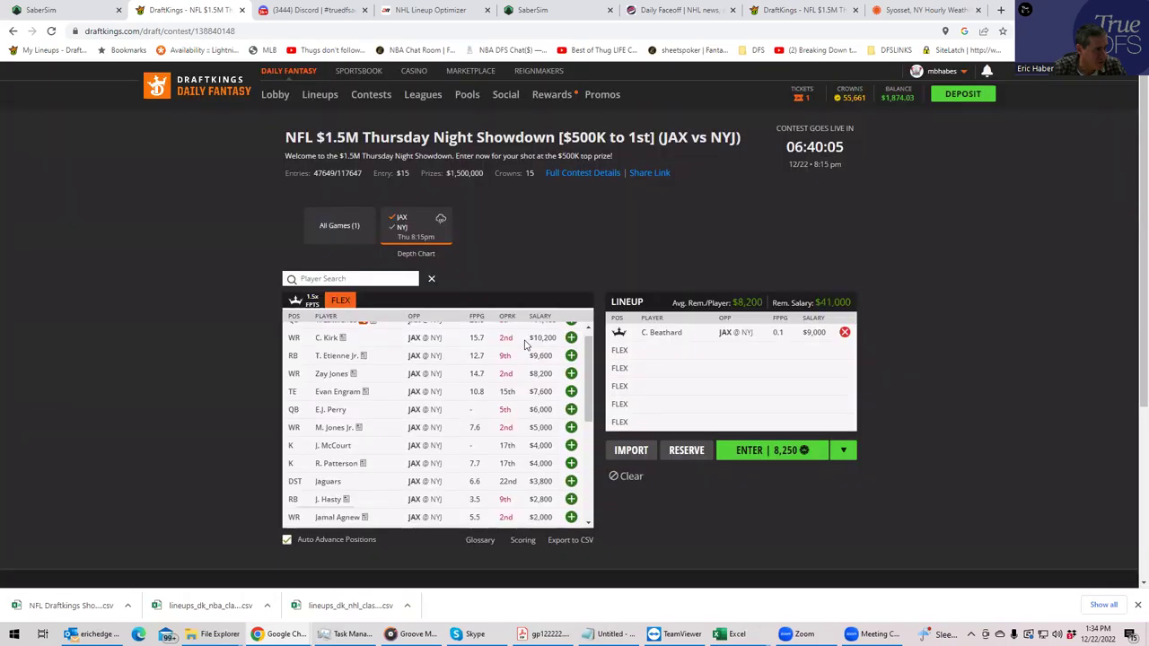
Step: Remove C. Beathard from the captain slot, restoring the full $50,000 salary
{"action": "left_click", "coordinate": [844, 335]}
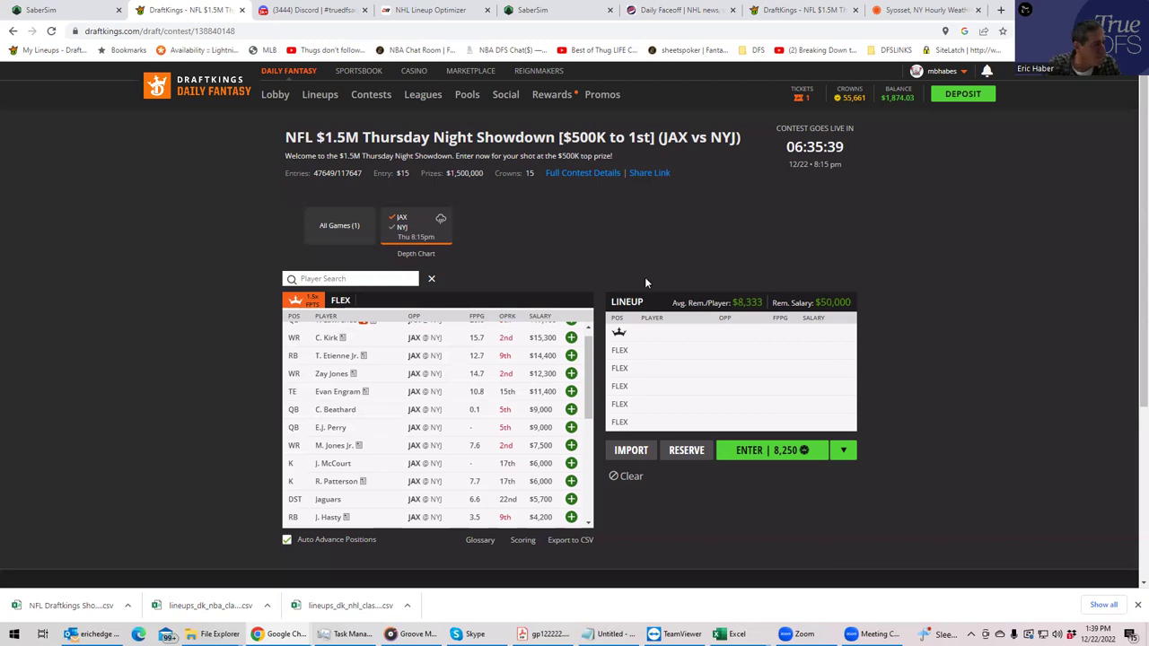
Step: Toggle the JAX/NYJ tile filter until only Jets players such as Zach Wilson are listed
{"action": "left_click", "coordinate": [425, 235]}
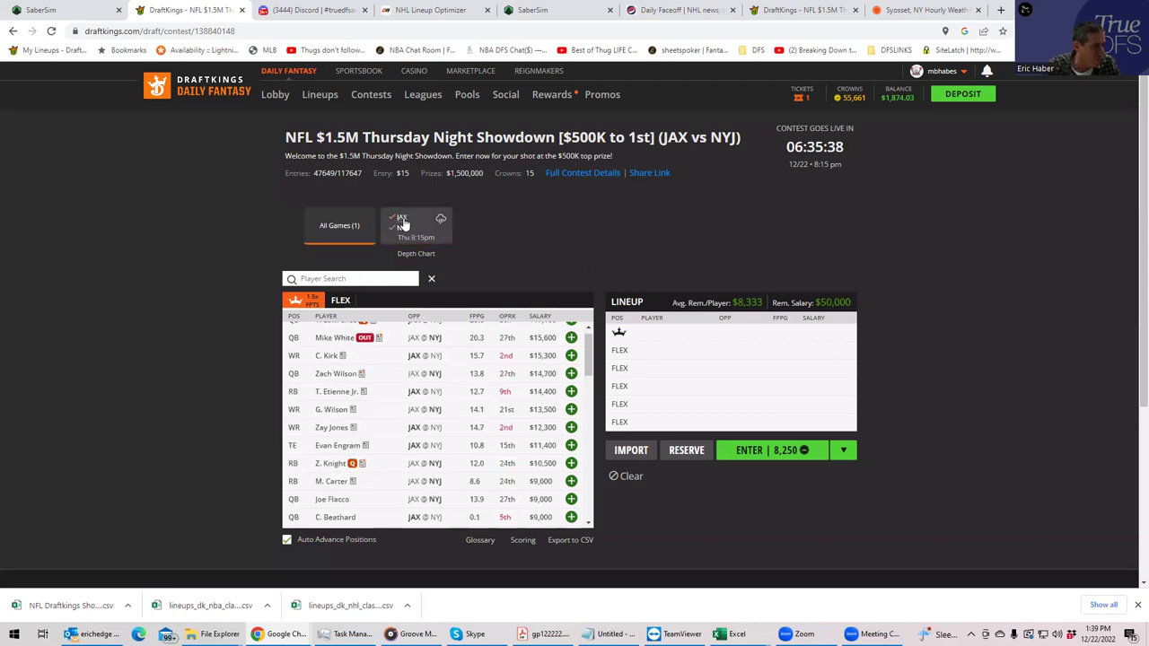
{"action": "left_click", "coordinate": [425, 235]}
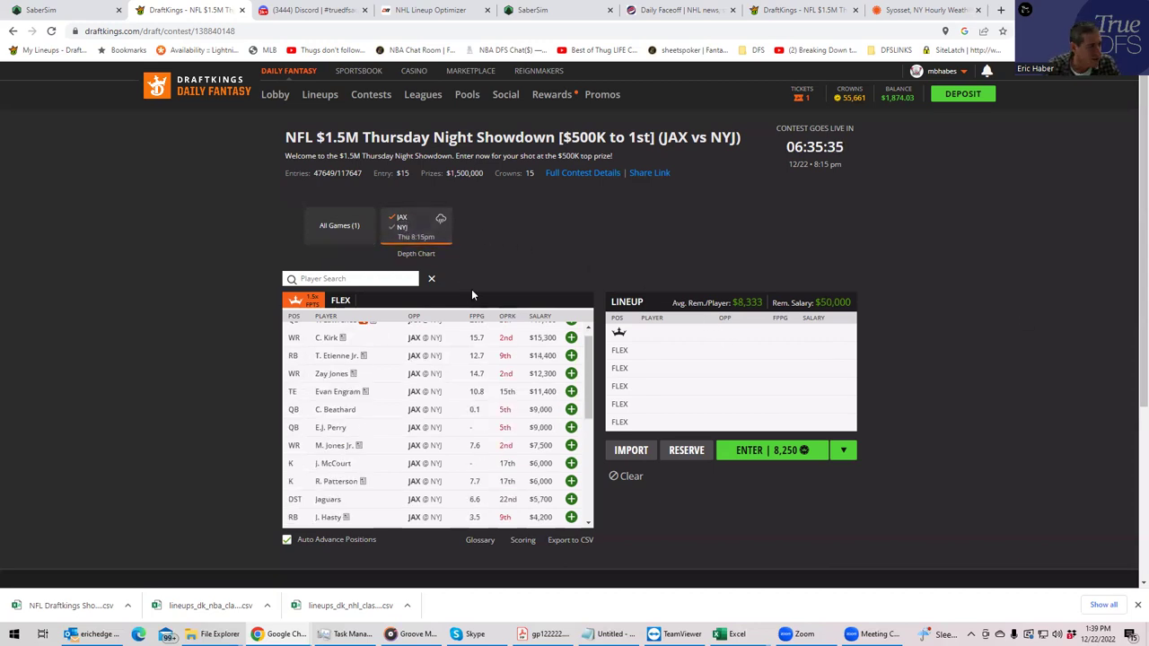
{"action": "left_click", "coordinate": [398, 231]}
{"action": "left_click", "coordinate": [398, 232]}
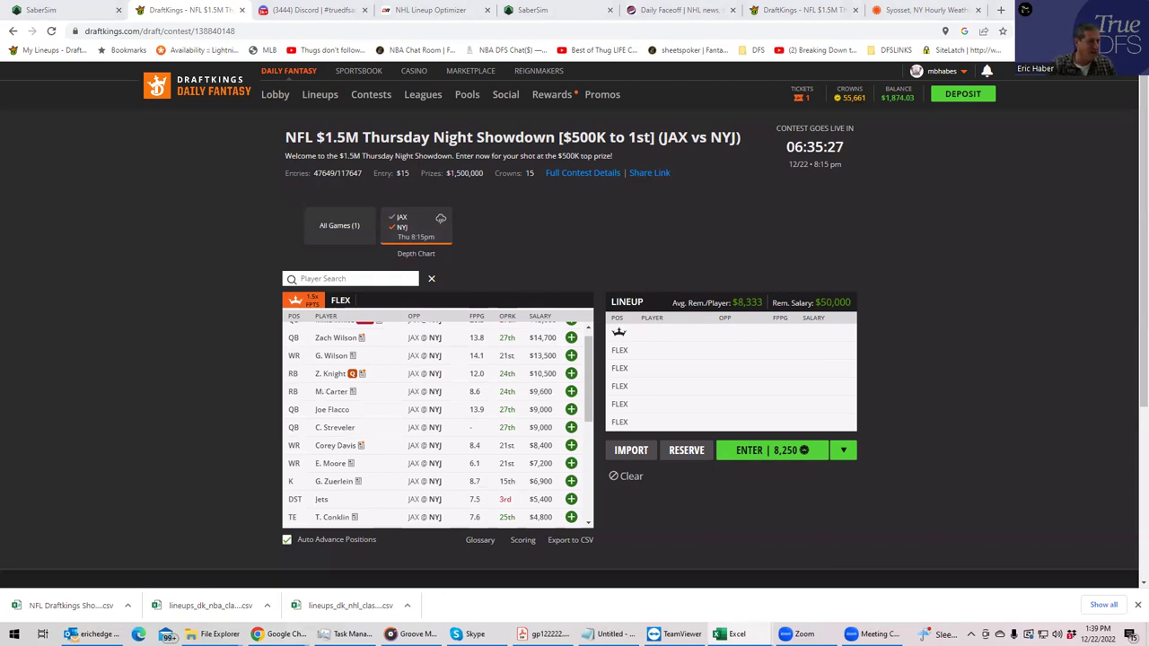
{"action": "left_click", "coordinate": [335, 378]}
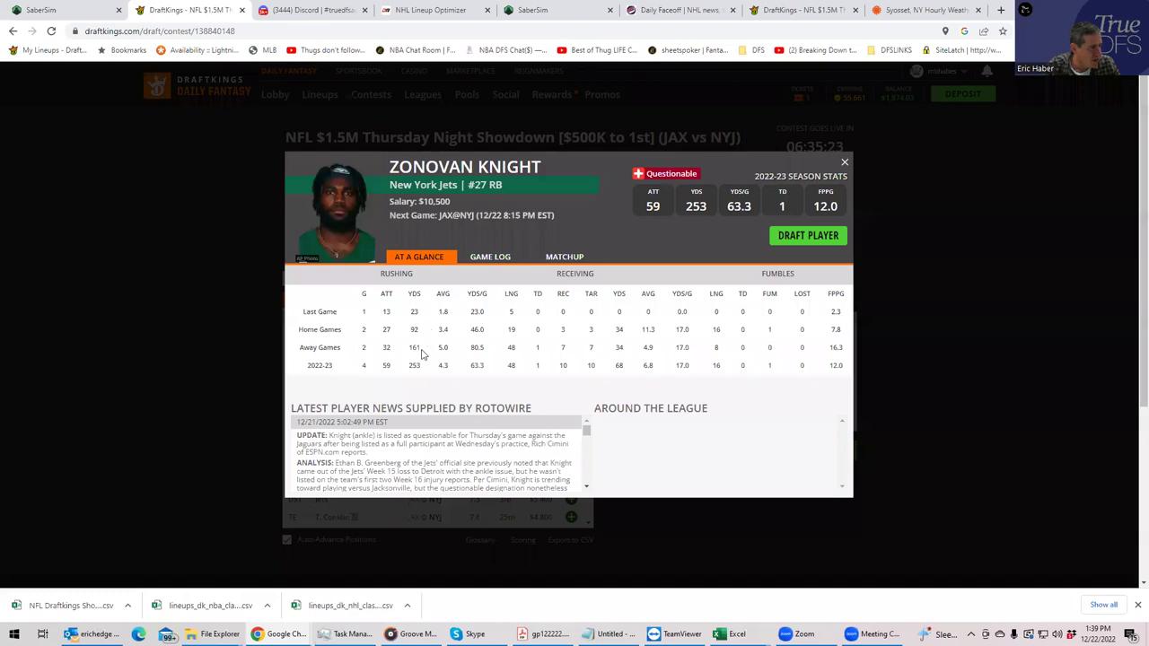
{"action": "left_click", "coordinate": [494, 261]}
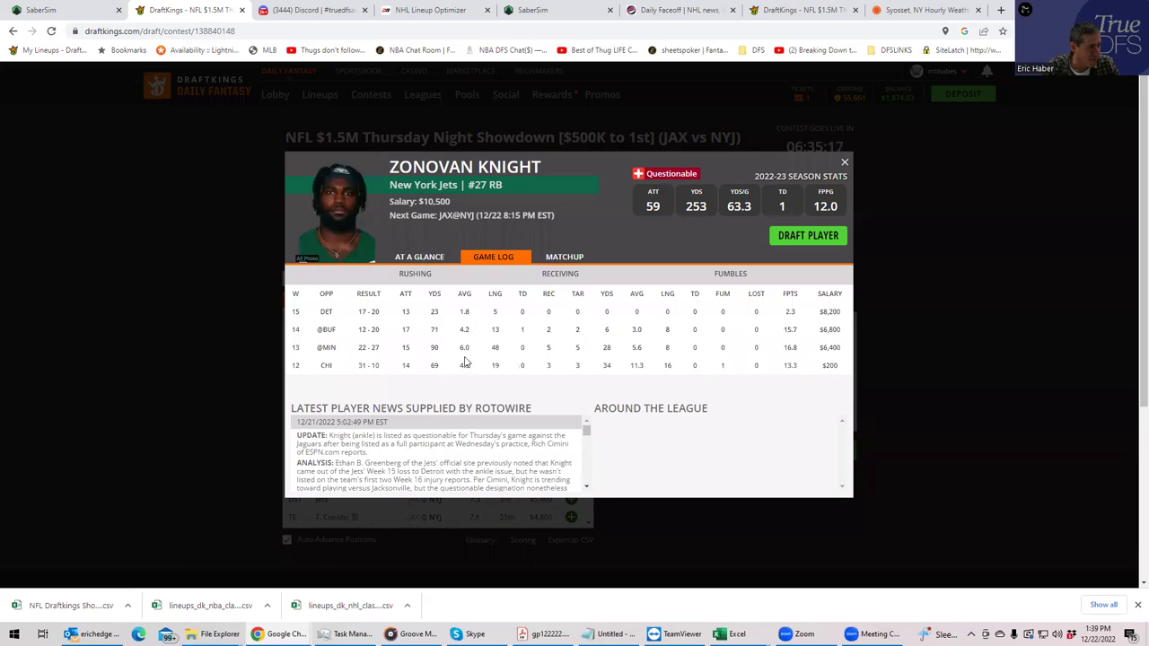
{"action": "left_click", "coordinate": [844, 164]}
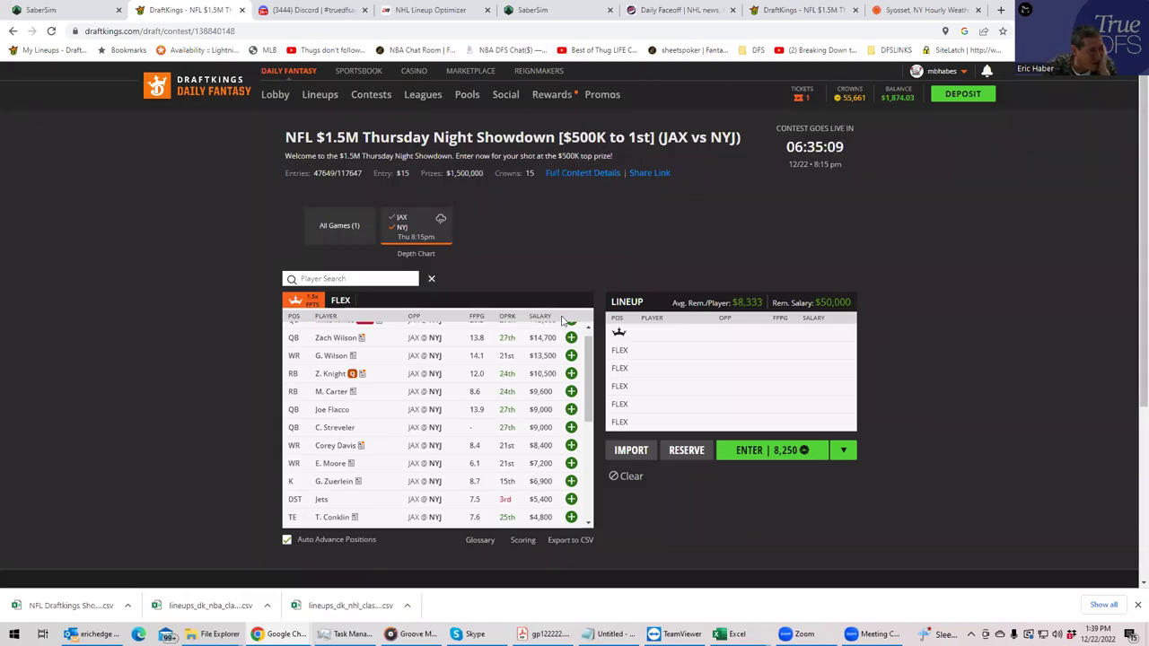
{"action": "scroll", "coordinate": [583, 361], "scroll_direction": "up", "scroll_amount": 1}
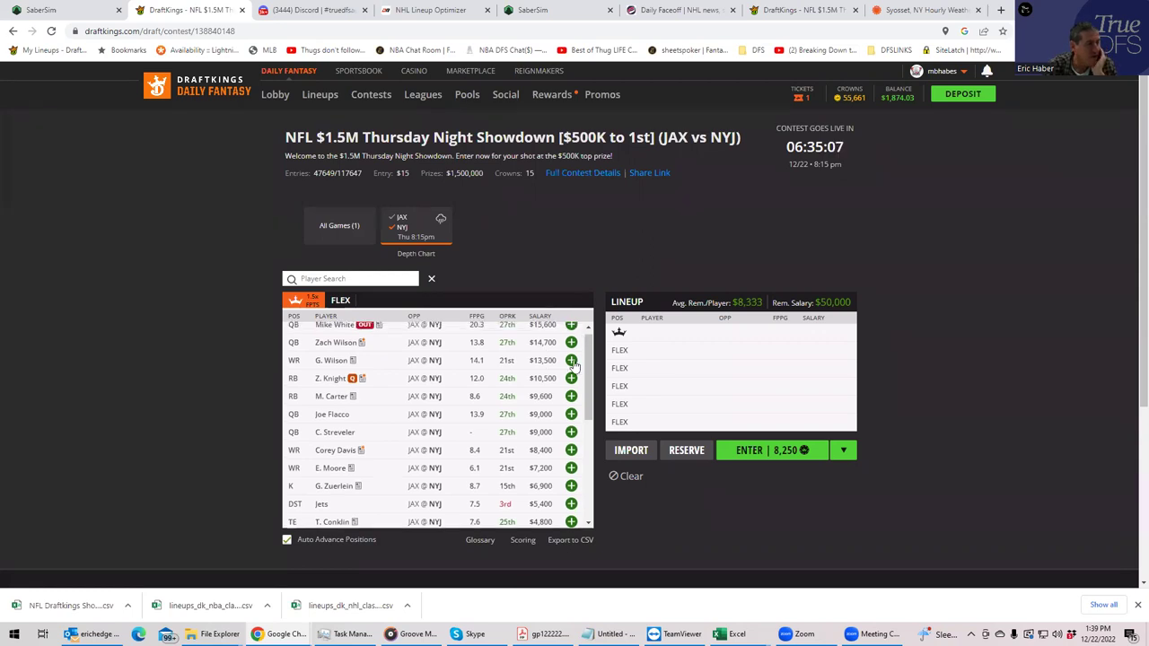
{"action": "scroll", "coordinate": [578, 359], "scroll_direction": "up", "scroll_amount": 1}
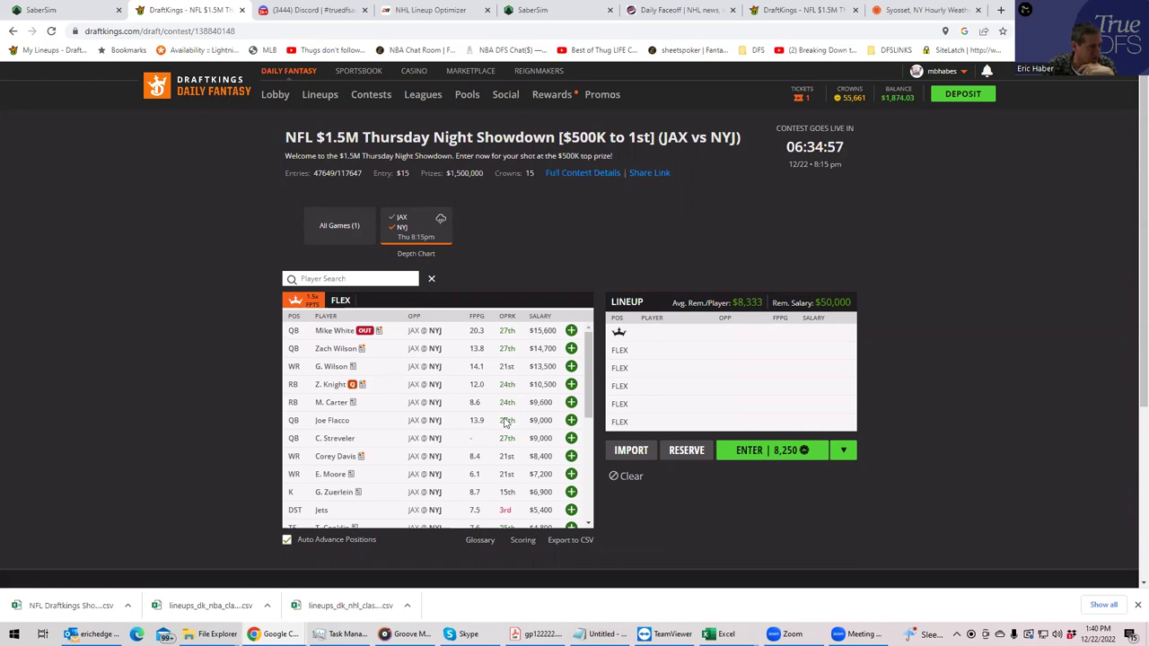
{"action": "left_click", "coordinate": [723, 634]}
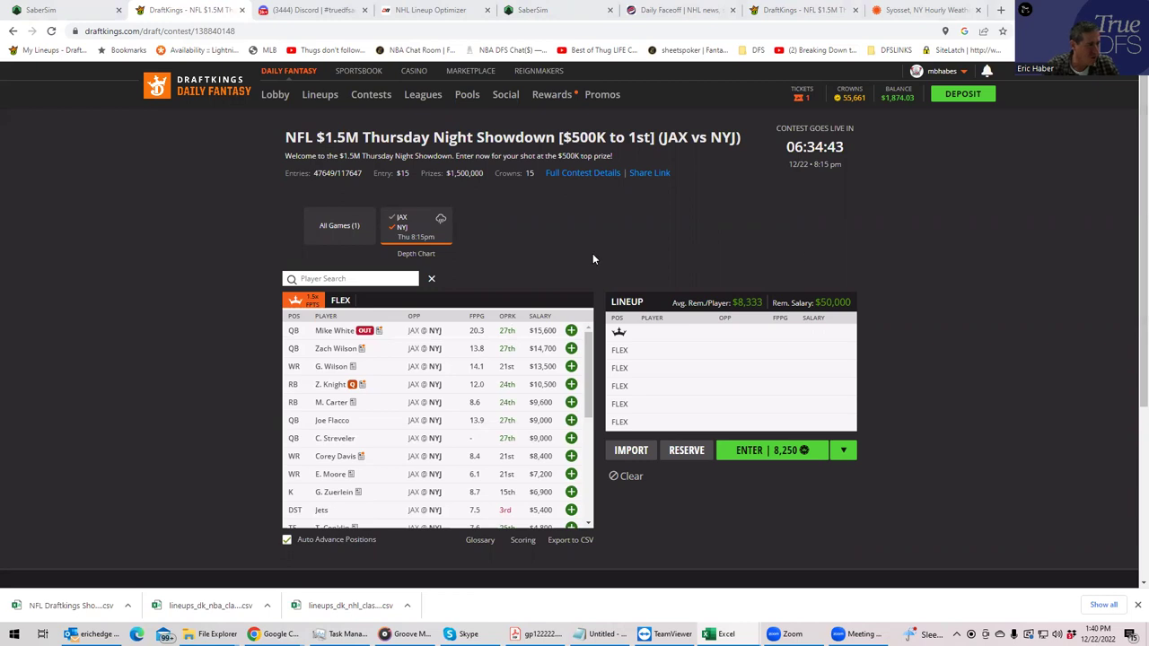
Step: Show players from both teams again and switch the list to FLEX salaries
{"action": "left_click", "coordinate": [400, 231]}
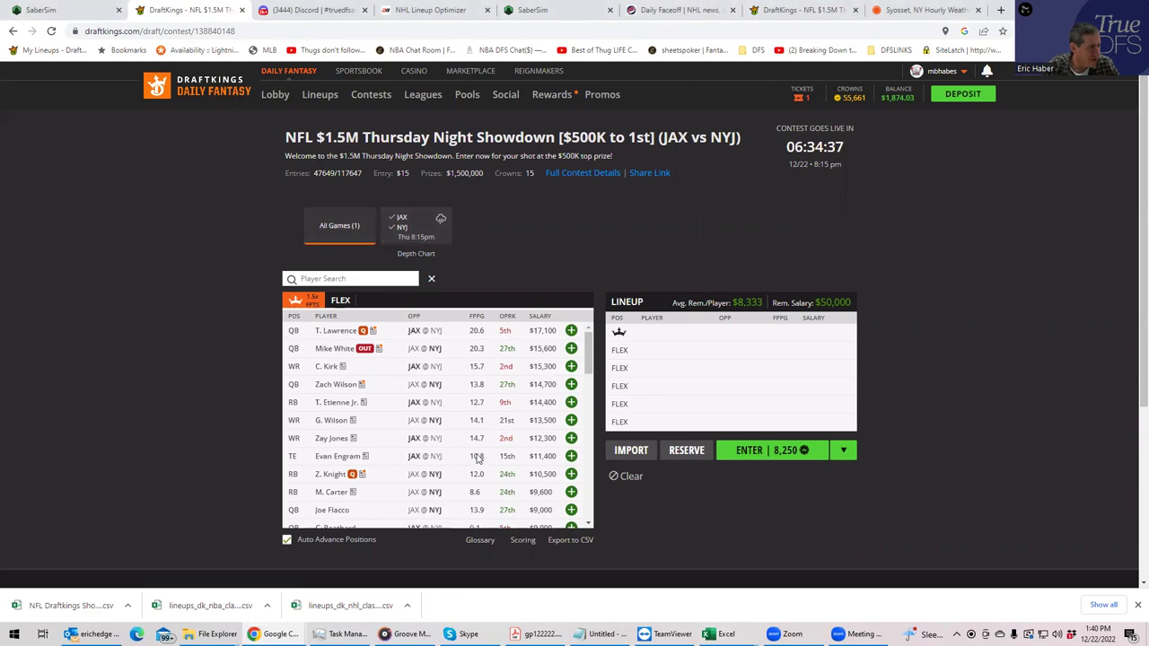
{"action": "scroll", "coordinate": [588, 386], "scroll_direction": "down", "scroll_amount": 3}
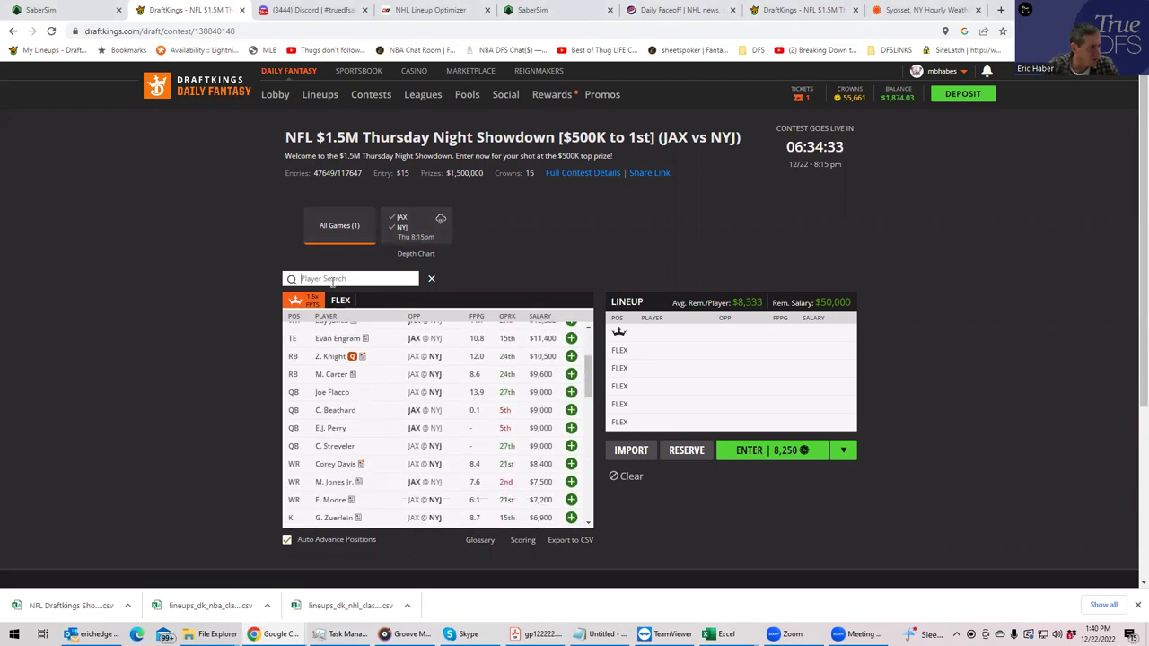
{"action": "left_click", "coordinate": [339, 297]}
Step: Search 'BERR' and check B. Berrios's game log on his player card, then close it
{"action": "left_click", "coordinate": [339, 280]}
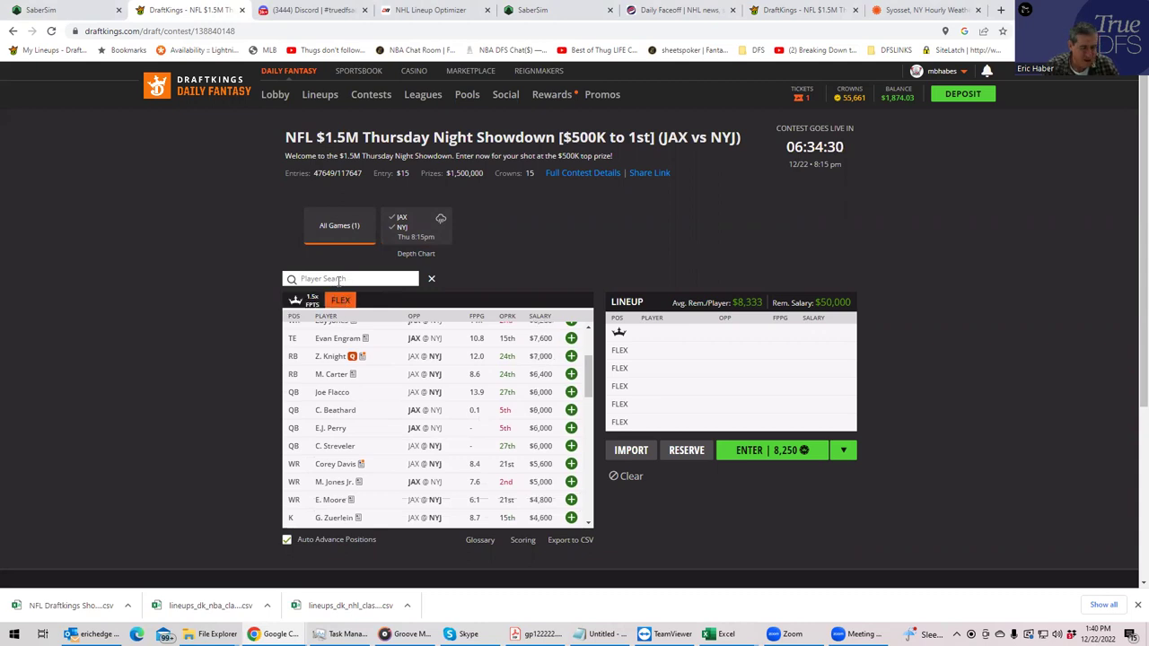
{"action": "type", "text": "BERRIO"}
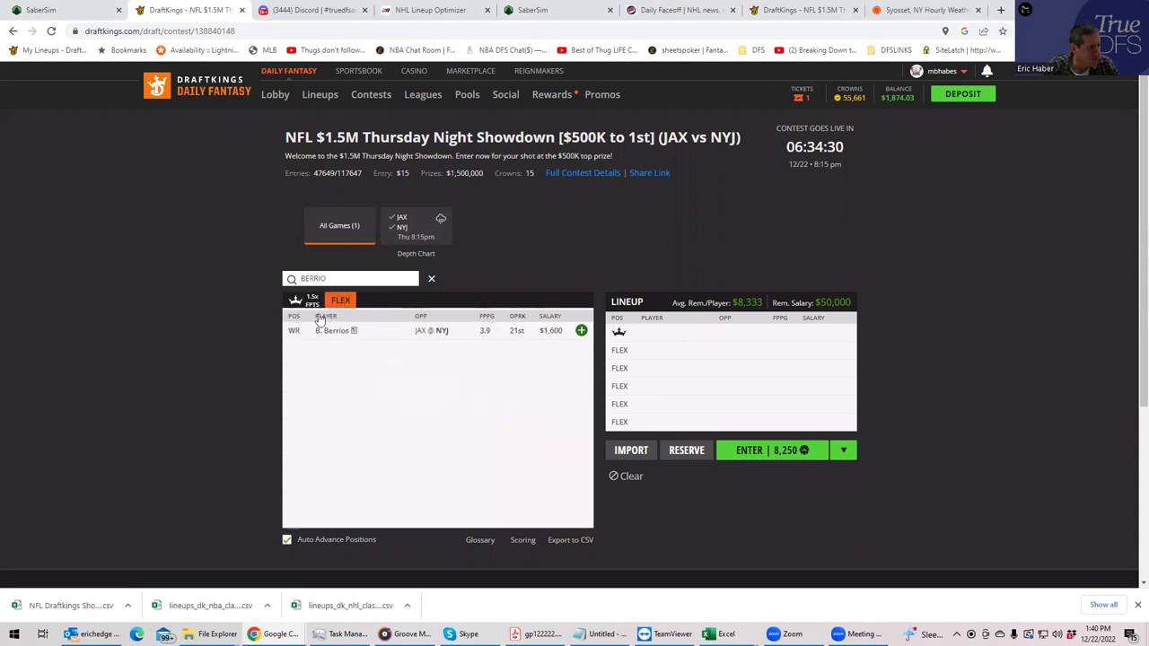
{"action": "left_click", "coordinate": [341, 332]}
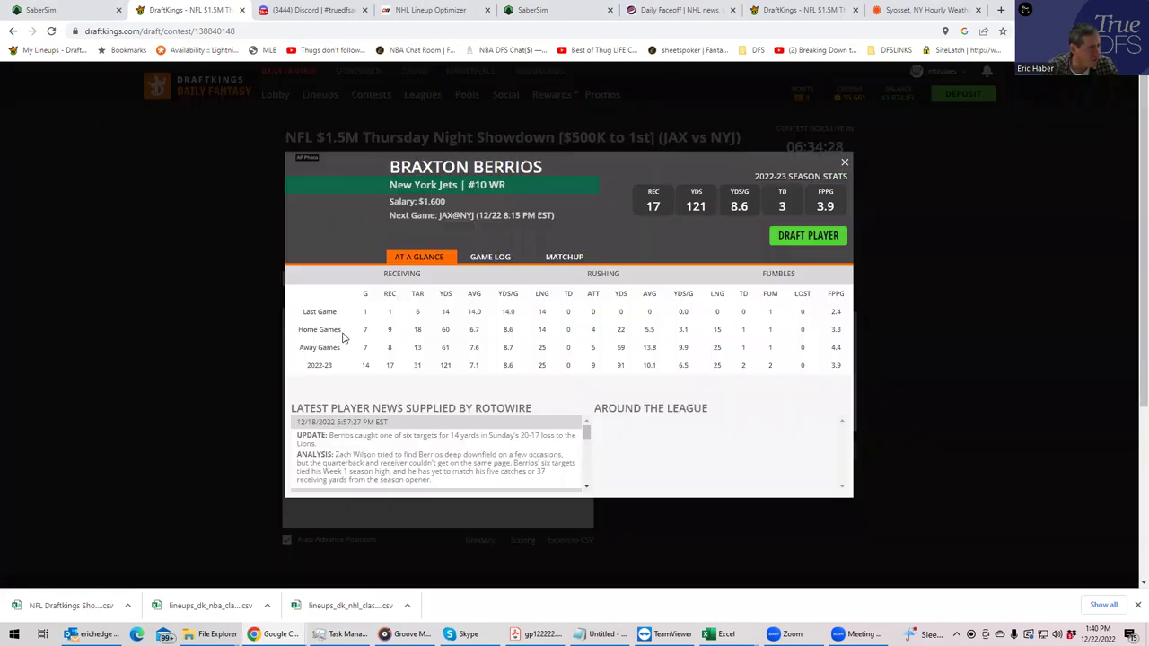
{"action": "left_click", "coordinate": [495, 258]}
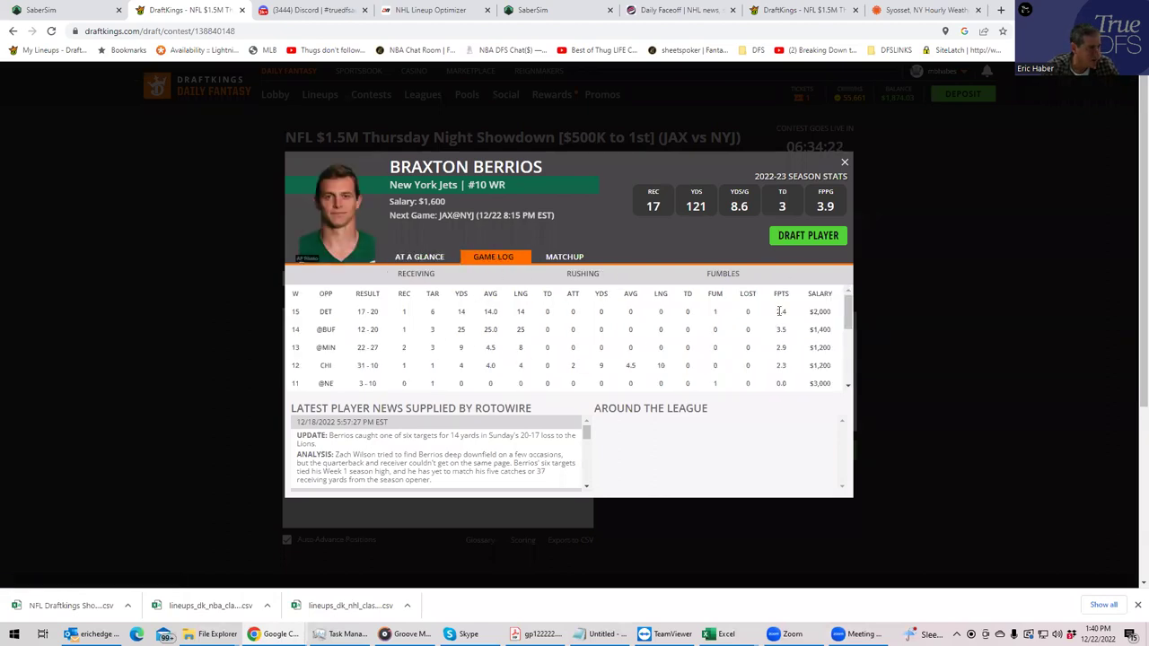
{"action": "mouse_move", "coordinate": [851, 314]}
{"action": "left_mouse_down"}
{"action": "mouse_move", "coordinate": [847, 388]}
{"action": "mouse_move", "coordinate": [846, 305]}
{"action": "left_mouse_up"}
{"action": "left_click", "coordinate": [843, 163]}
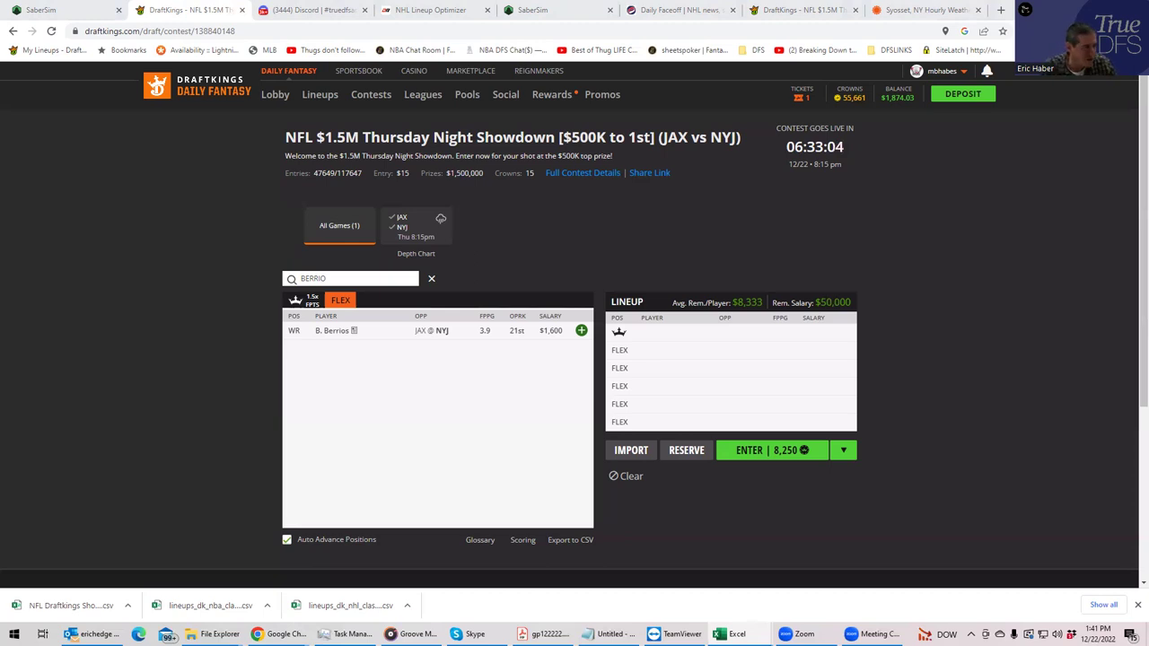
Step: Bring the NFL Draftkings Showdown Player Projections workbook in front of the browser
{"action": "key", "text": "alt+Tab"}
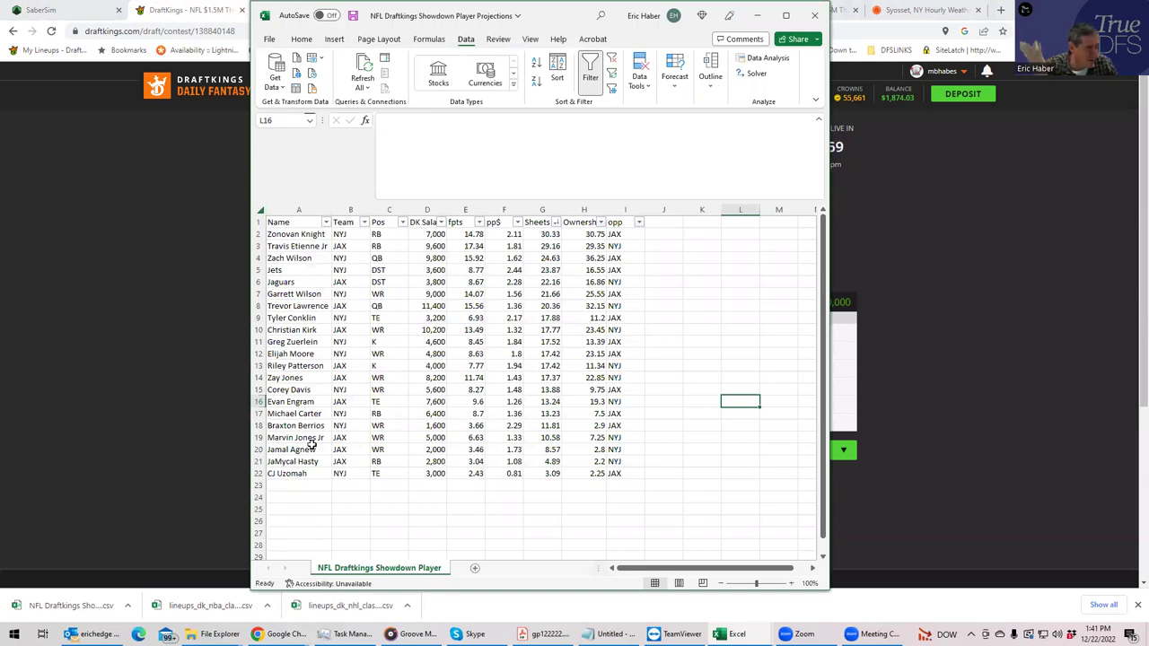
Step: Check salary D3, positions C8 and C10, and Sheets values G9, G12 (17.42), G14 (17.37), then refilter DraftKings to JAX/NYJ
{"action": "left_click", "coordinate": [429, 246]}
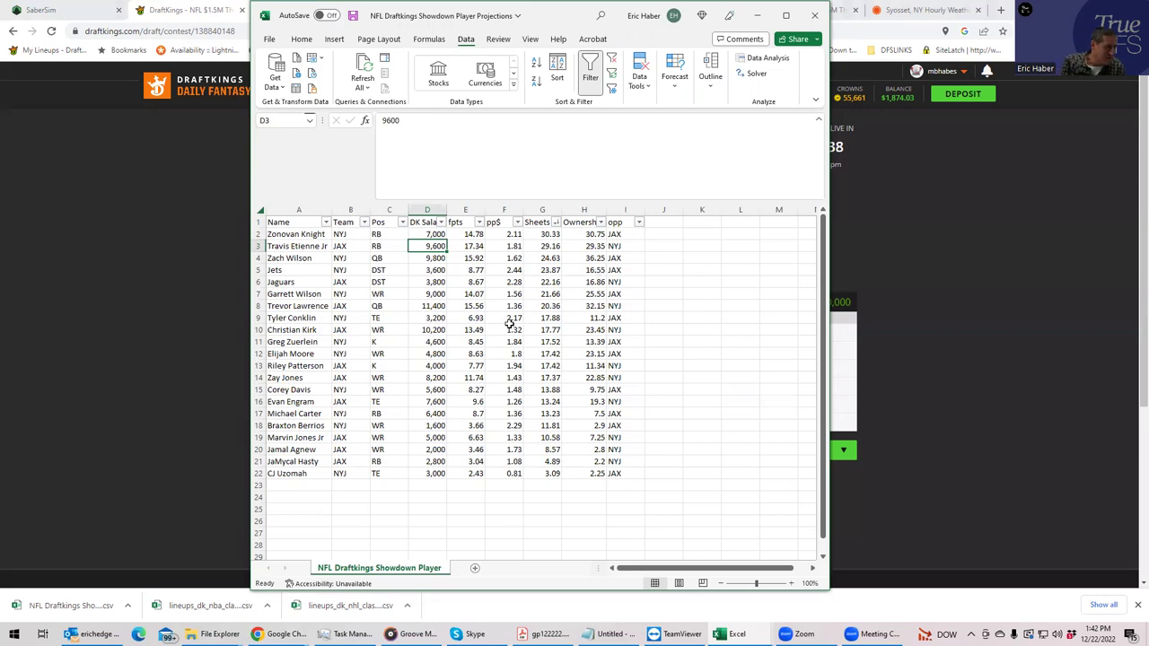
{"action": "left_click", "coordinate": [378, 305]}
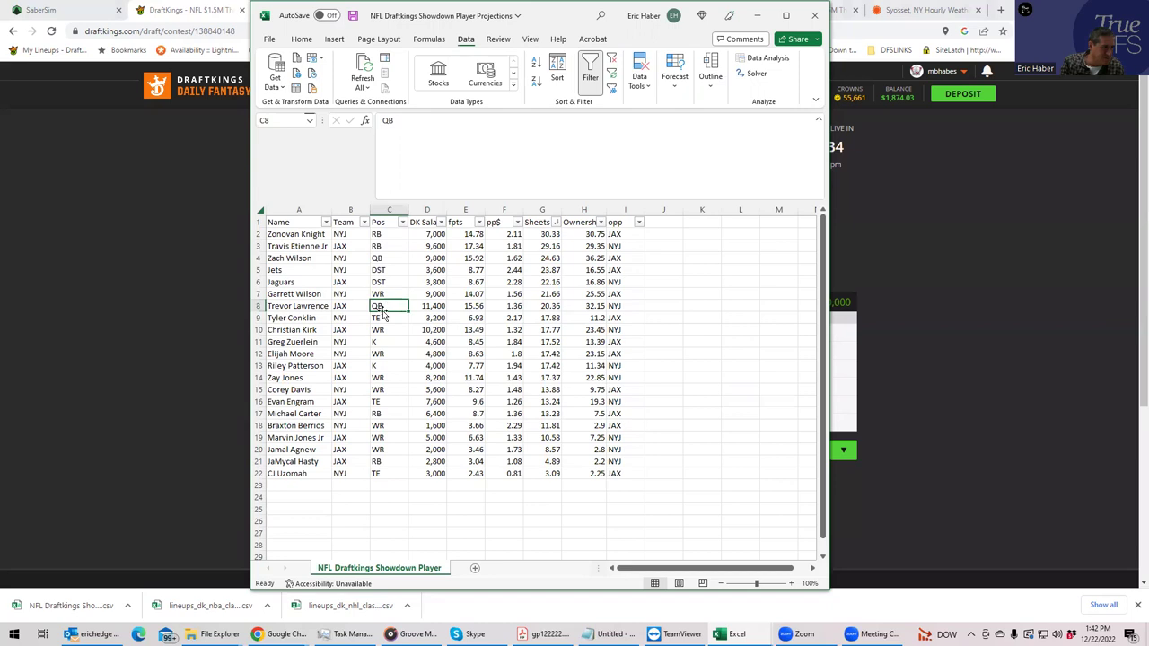
{"action": "left_click", "coordinate": [378, 328]}
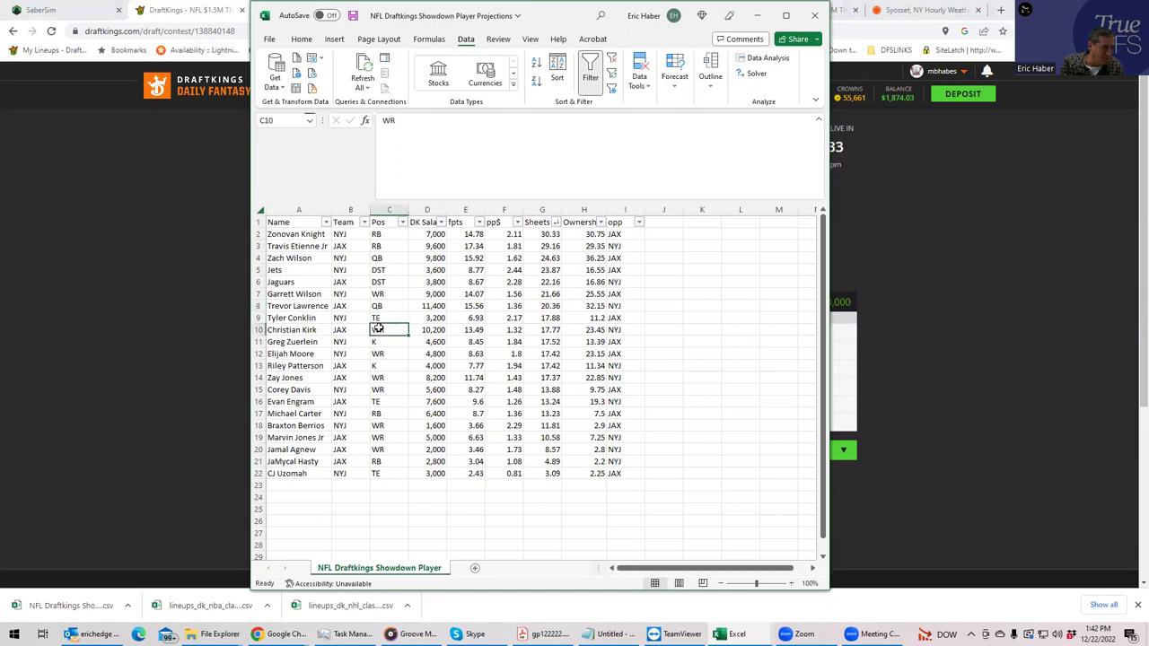
{"action": "left_click", "coordinate": [548, 319]}
{"action": "left_click", "coordinate": [555, 353]}
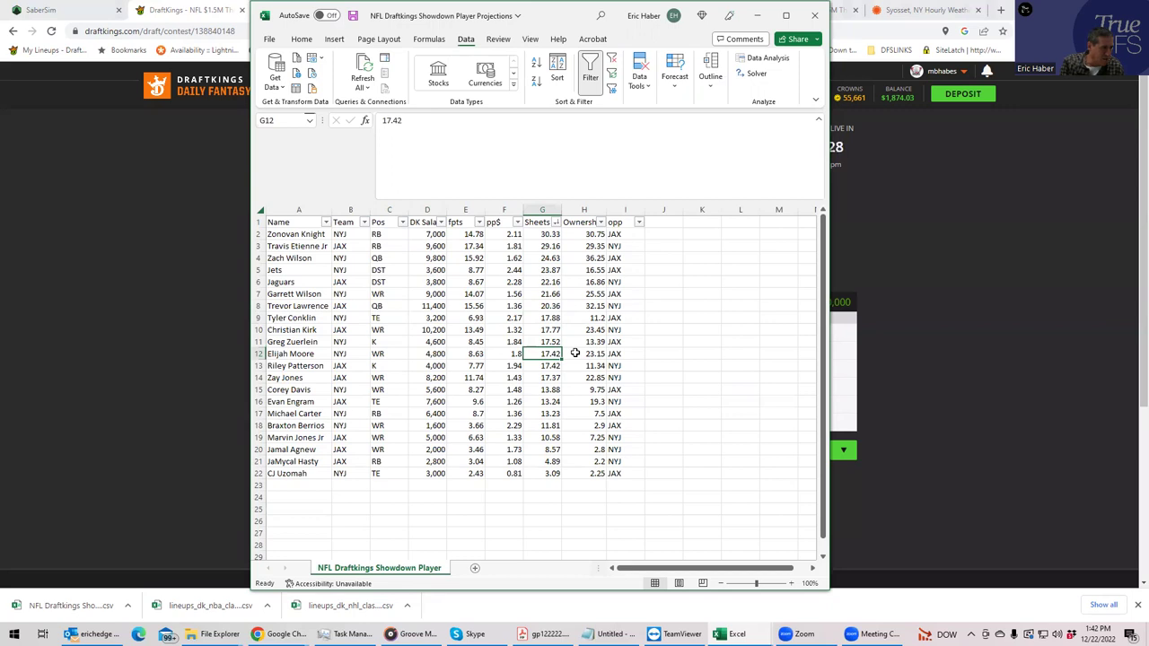
{"action": "left_click", "coordinate": [550, 377]}
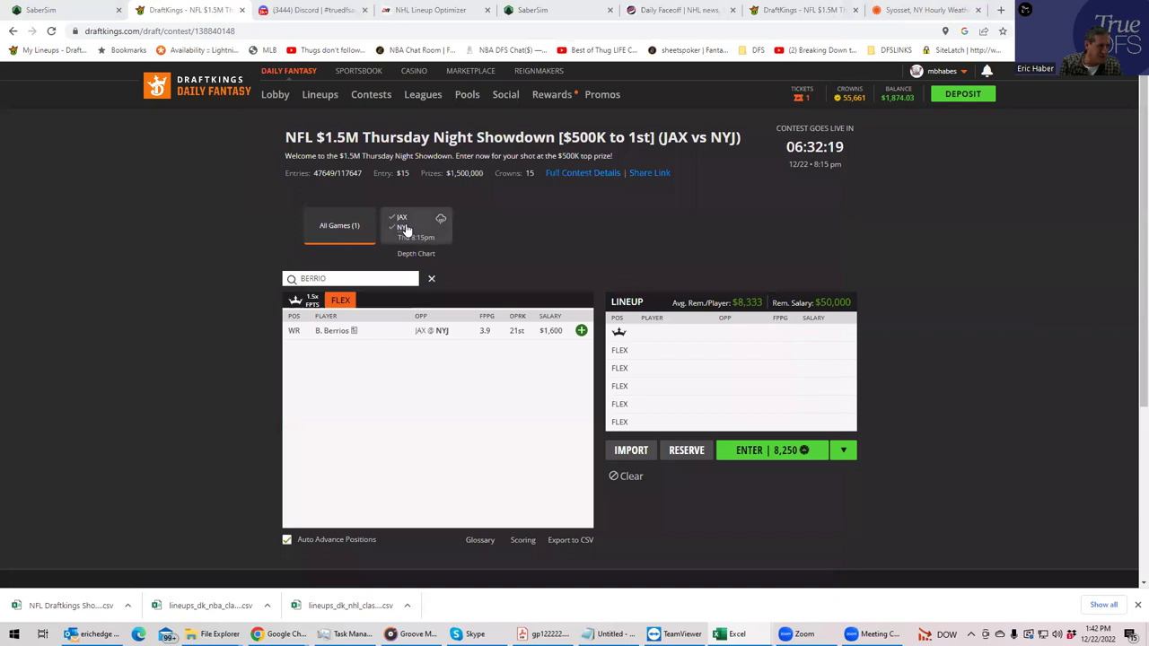
{"action": "left_click", "coordinate": [405, 229]}
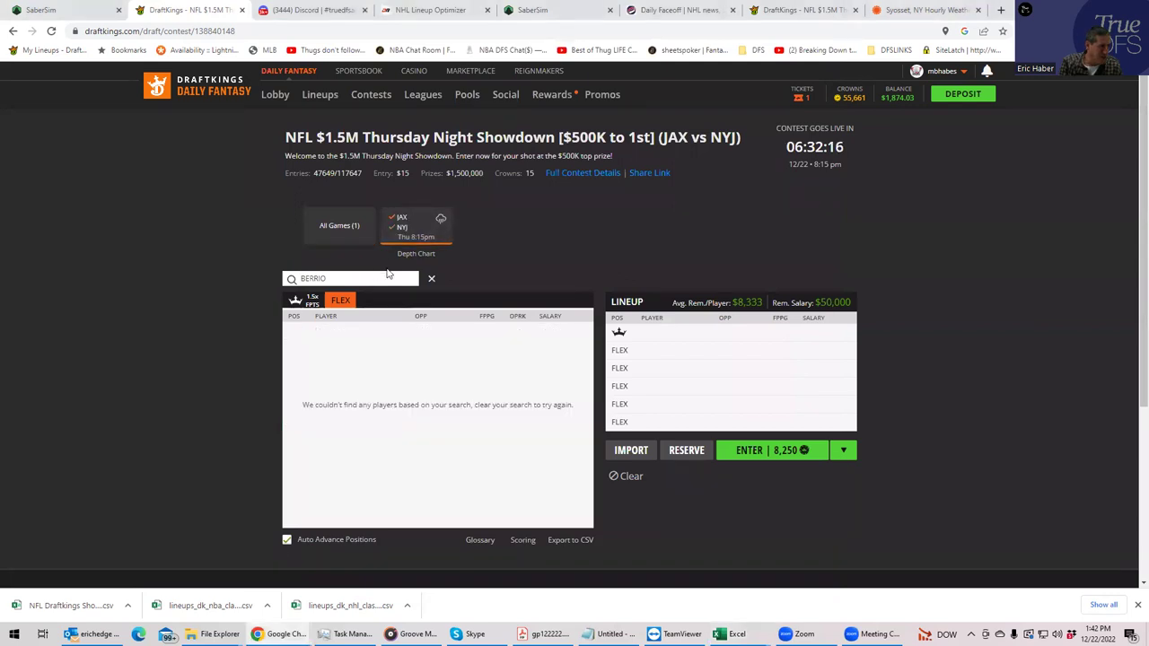
Step: Clear the player search and put T. Lawrence in the captain slot
{"action": "left_click", "coordinate": [431, 278]}
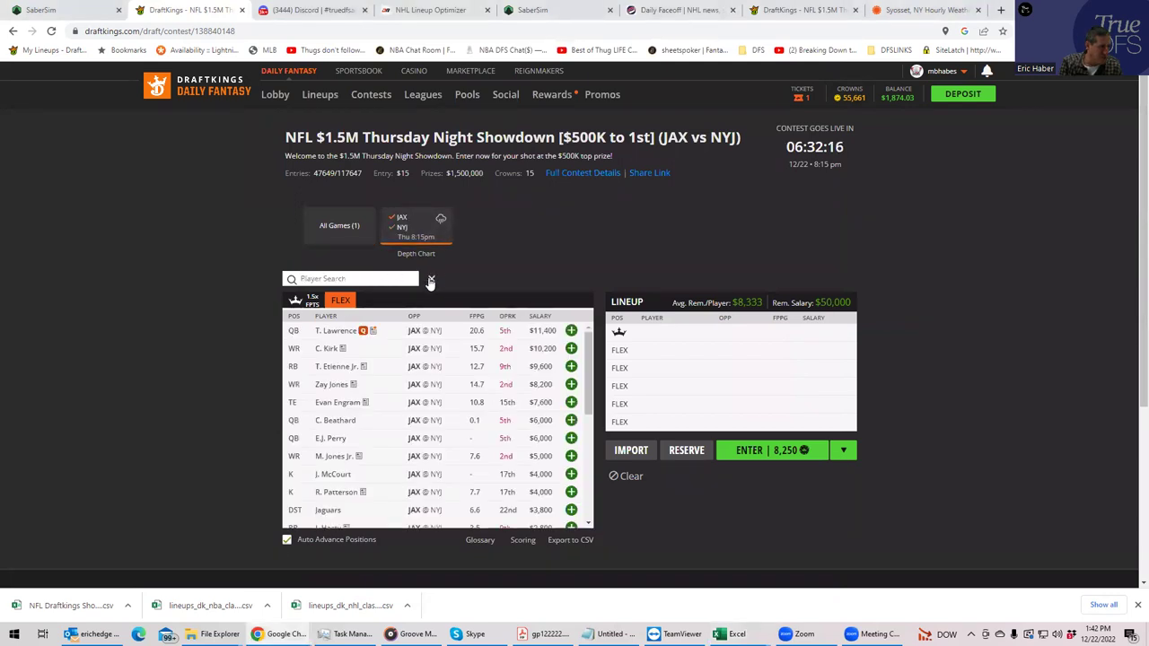
{"action": "left_click", "coordinate": [571, 330]}
{"action": "left_click", "coordinate": [847, 350]}
{"action": "left_click", "coordinate": [570, 331]}
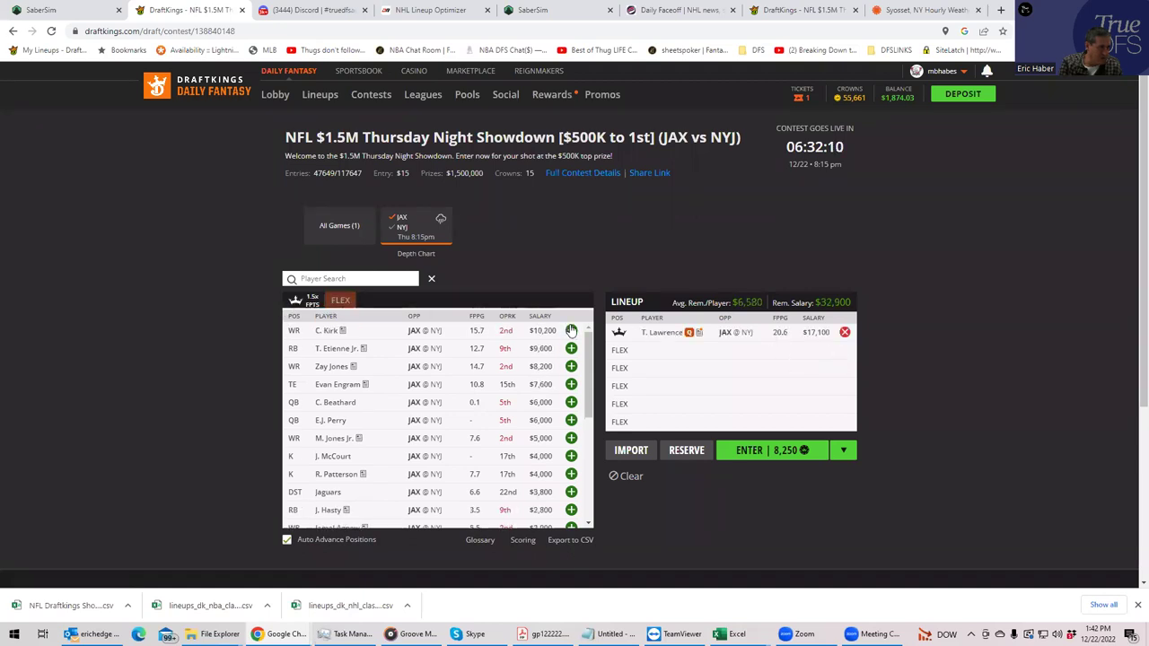
Step: Add C. Kirk, Zay Jones and, from the NYJ-only list, Zach Wilson at FLEX
{"action": "left_click", "coordinate": [571, 330]}
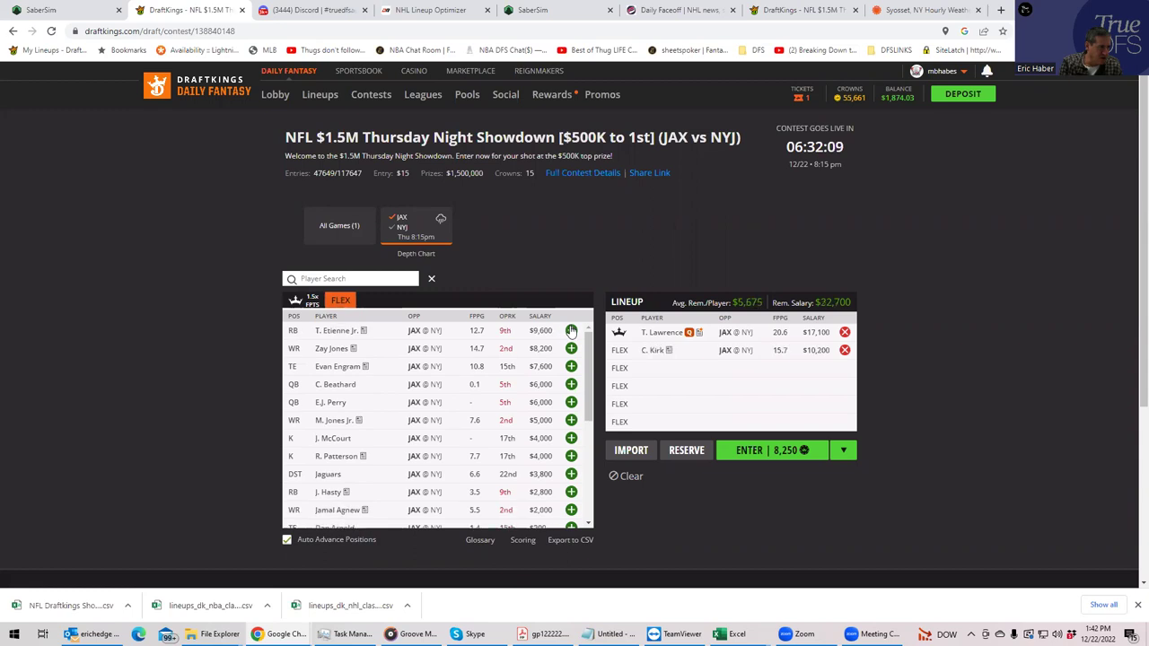
{"action": "left_click", "coordinate": [571, 348]}
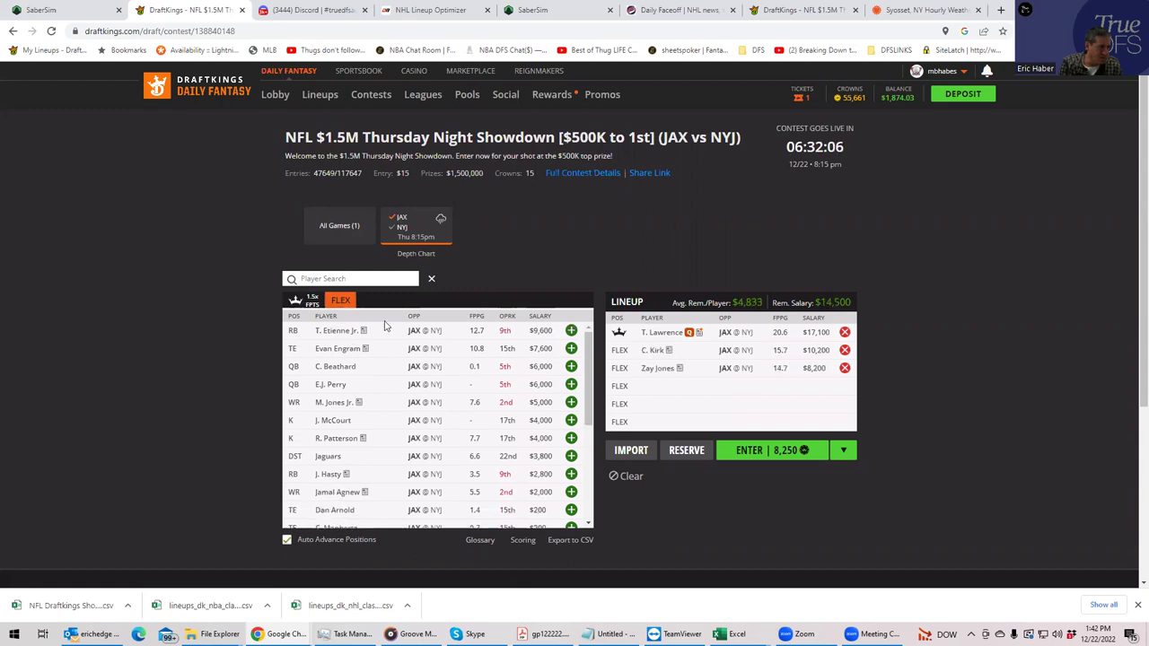
{"action": "left_click", "coordinate": [400, 227]}
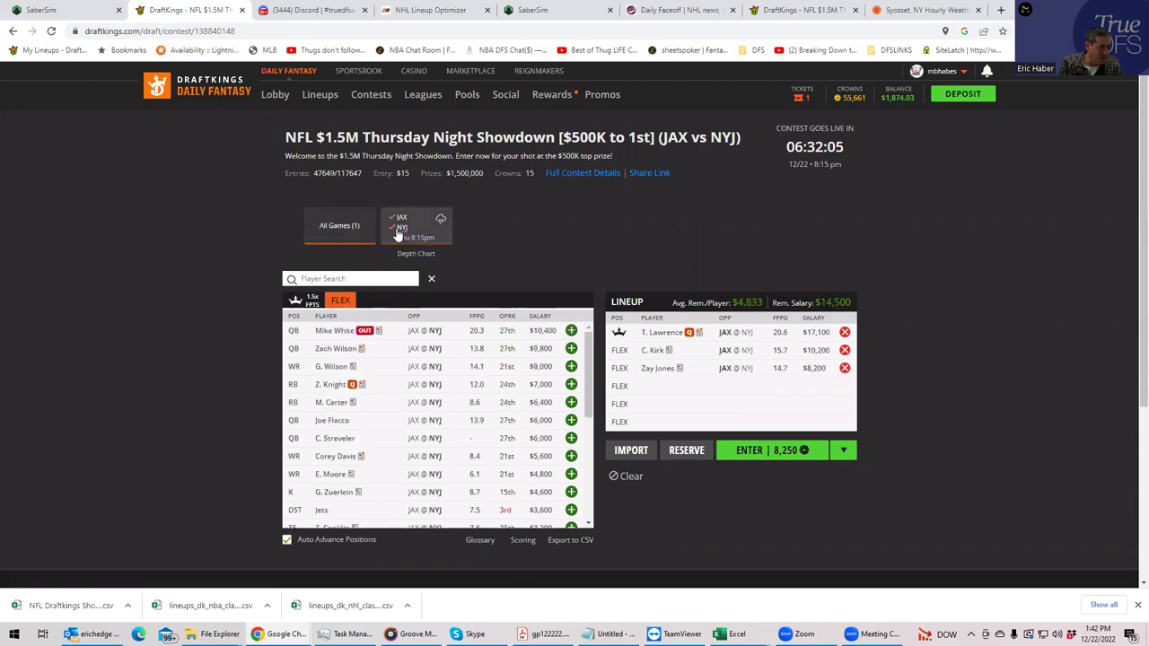
{"action": "left_click", "coordinate": [571, 350]}
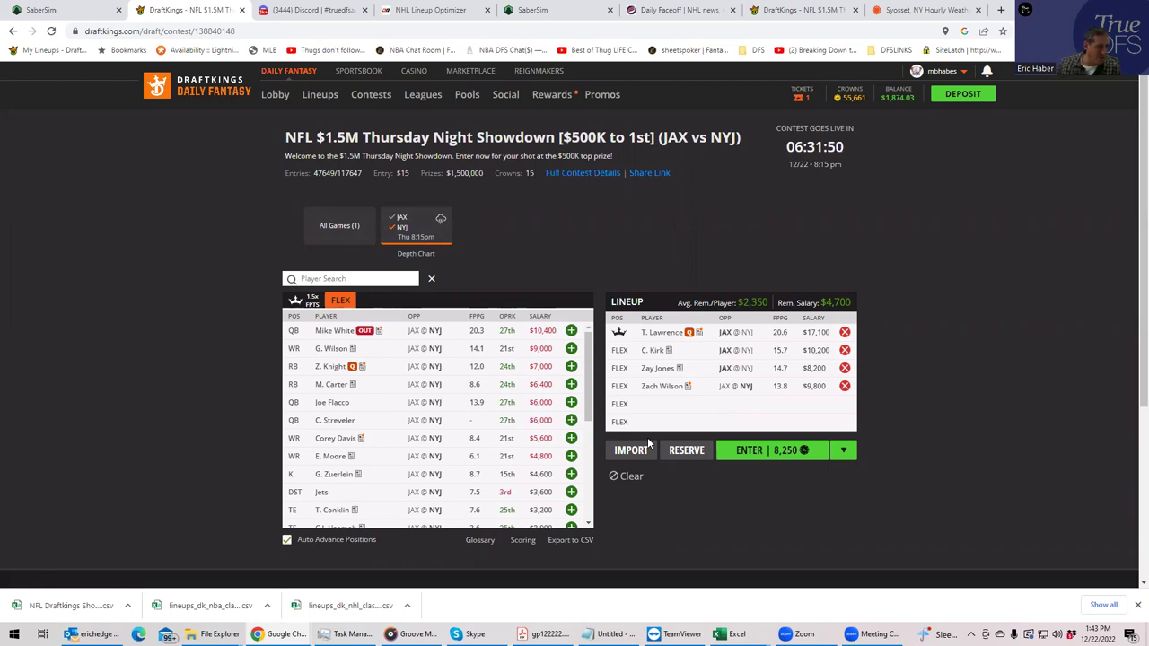
Step: Fill the last two FLEX slots with B. Berrios and C.J. Uzomah, leaving $100
{"action": "scroll", "coordinate": [590, 371], "scroll_direction": "down", "scroll_amount": 5}
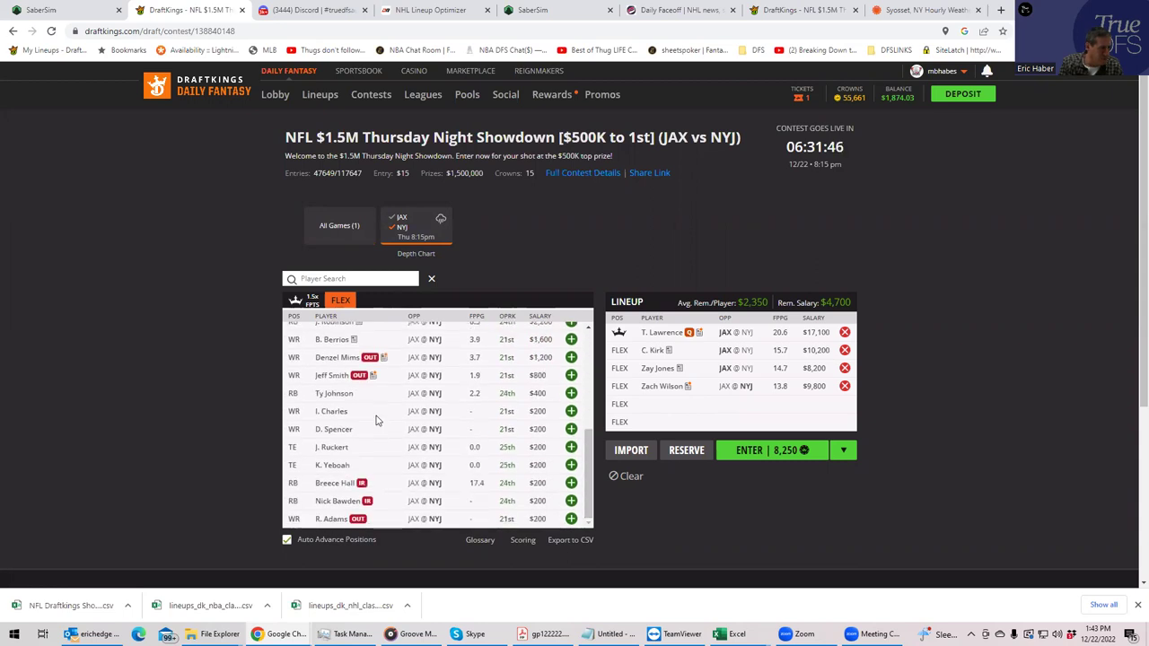
{"action": "left_click", "coordinate": [571, 341]}
{"action": "scroll", "coordinate": [590, 419], "scroll_direction": "up", "scroll_amount": 2}
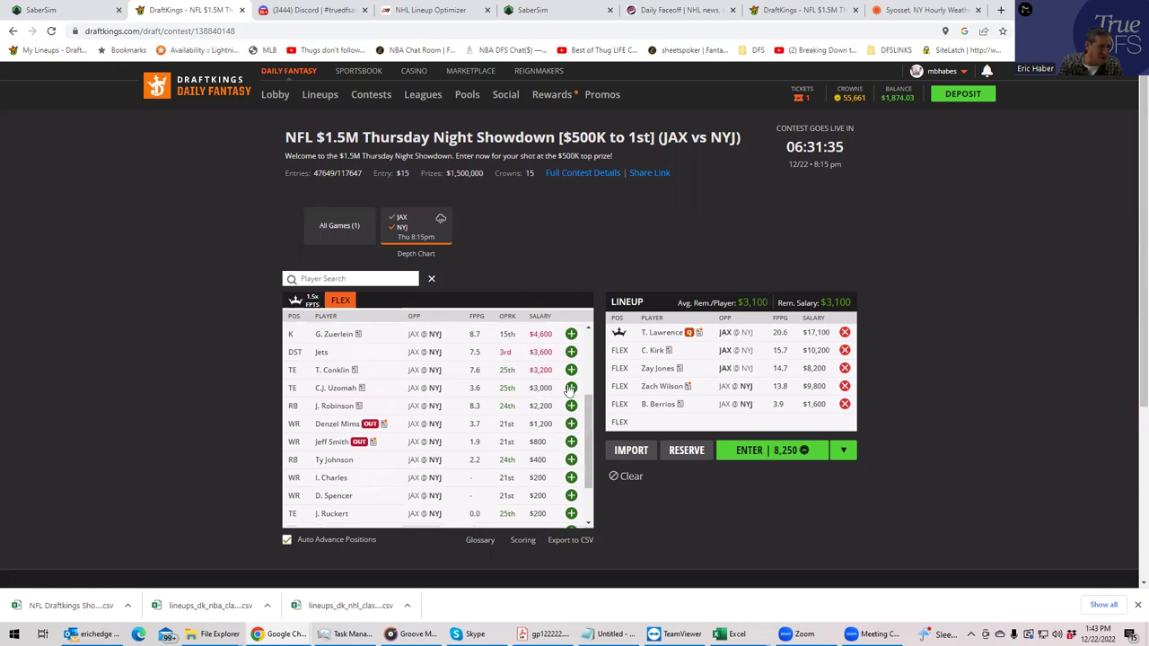
{"action": "left_click", "coordinate": [571, 387]}
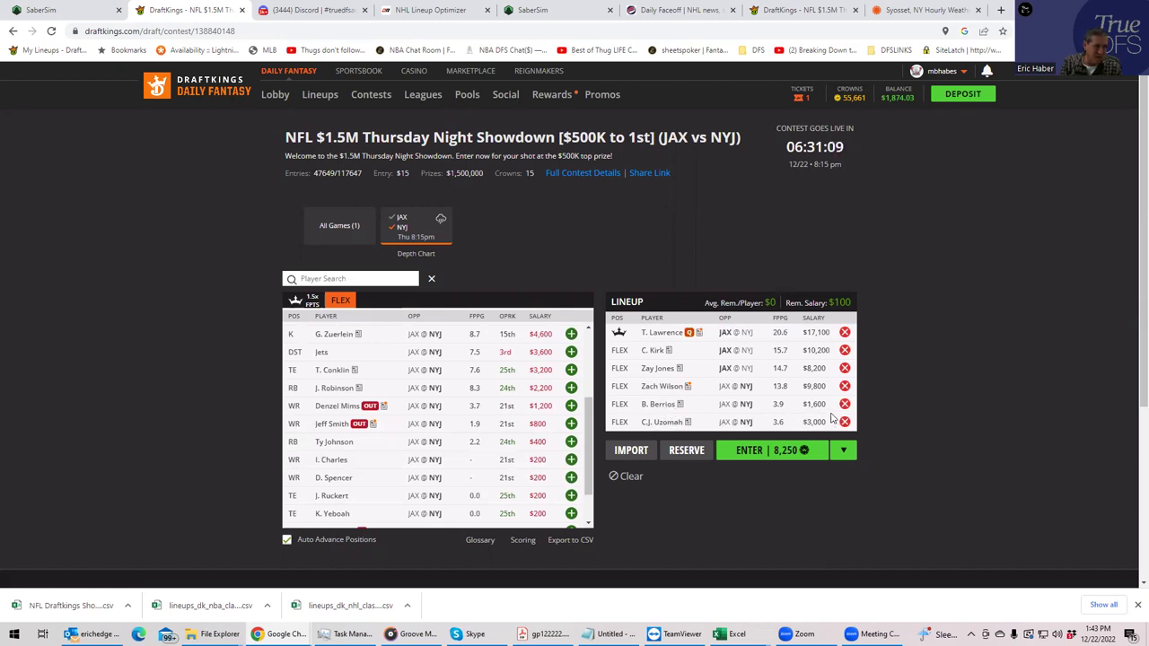
Step: Clear all six players from the lineup, restoring the full $50,000 salary
{"action": "left_click", "coordinate": [627, 478]}
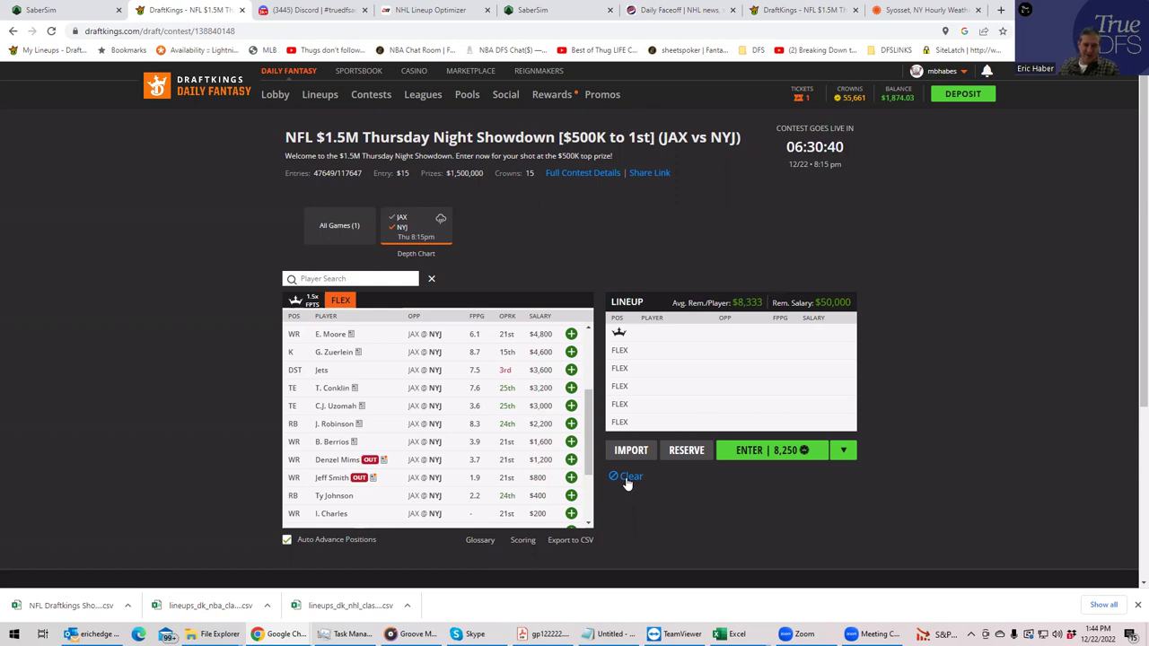
Step: Re-apply the JAX/NYJ filter and open Jamal Agnew's game log ($2,000, 5.5 FPPG)
{"action": "left_click", "coordinate": [401, 225]}
{"action": "left_click", "coordinate": [401, 224]}
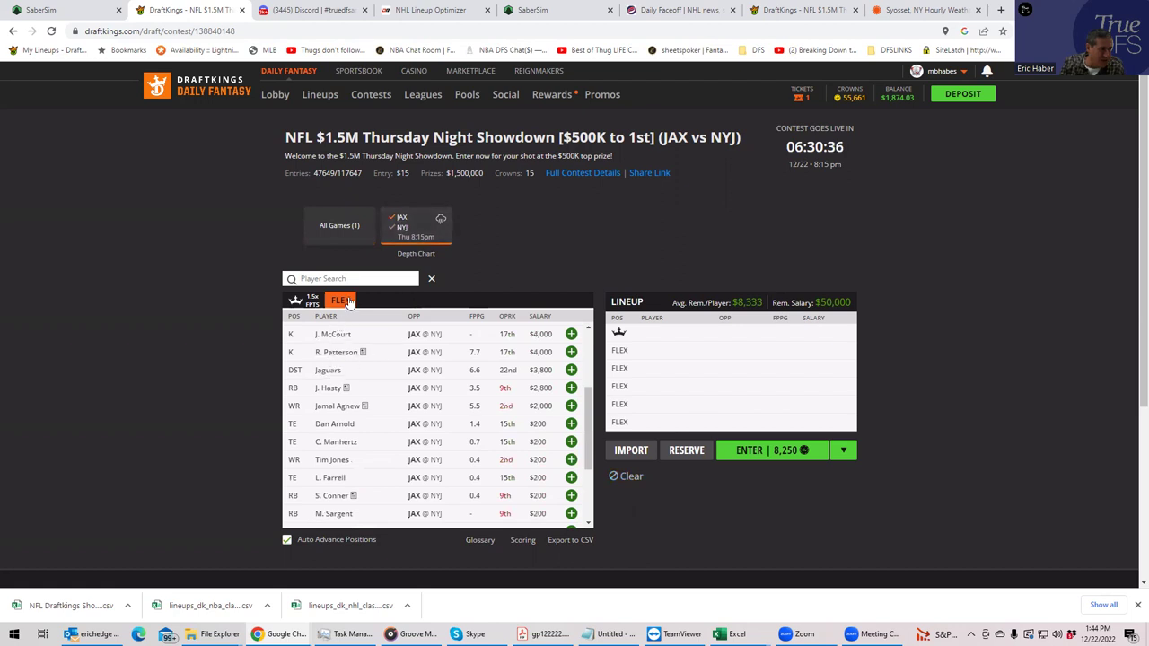
{"action": "left_click", "coordinate": [338, 406]}
{"action": "left_click", "coordinate": [509, 257]}
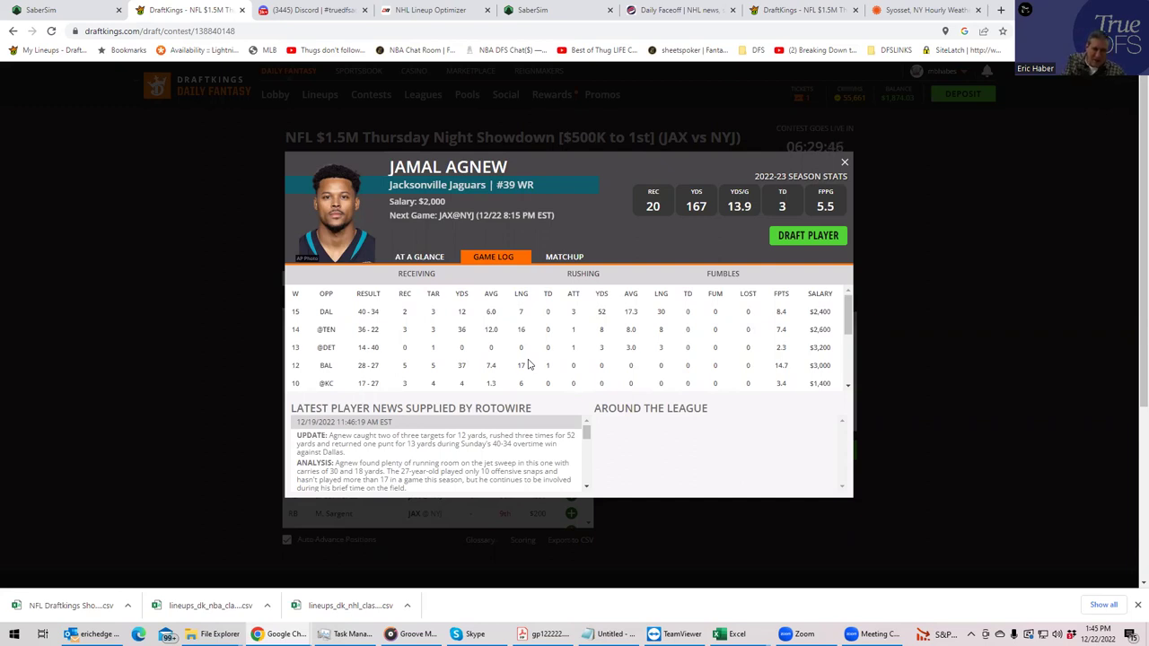
Step: Close Jamal Agnew's player card to get back to the JAX vs NYJ player pool
{"action": "left_click", "coordinate": [845, 163]}
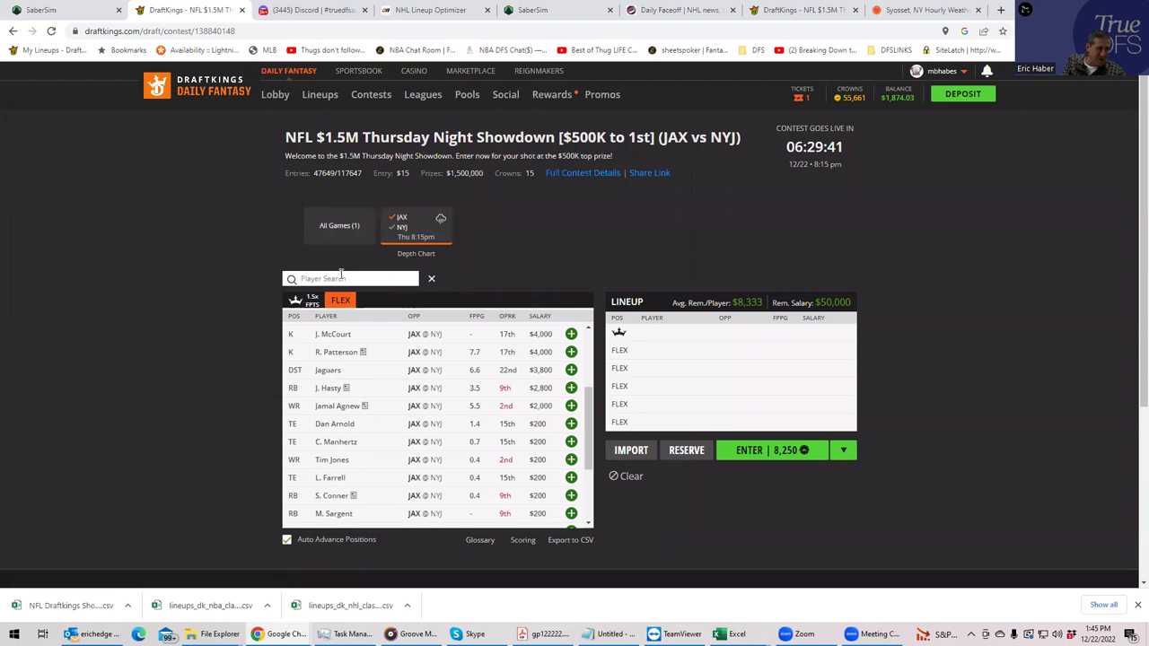
Step: Search 'HASTY' and open J. Hasty's game log ($2,800, 3.5 FPPG)
{"action": "left_click", "coordinate": [341, 278]}
{"action": "type", "text": "H"}
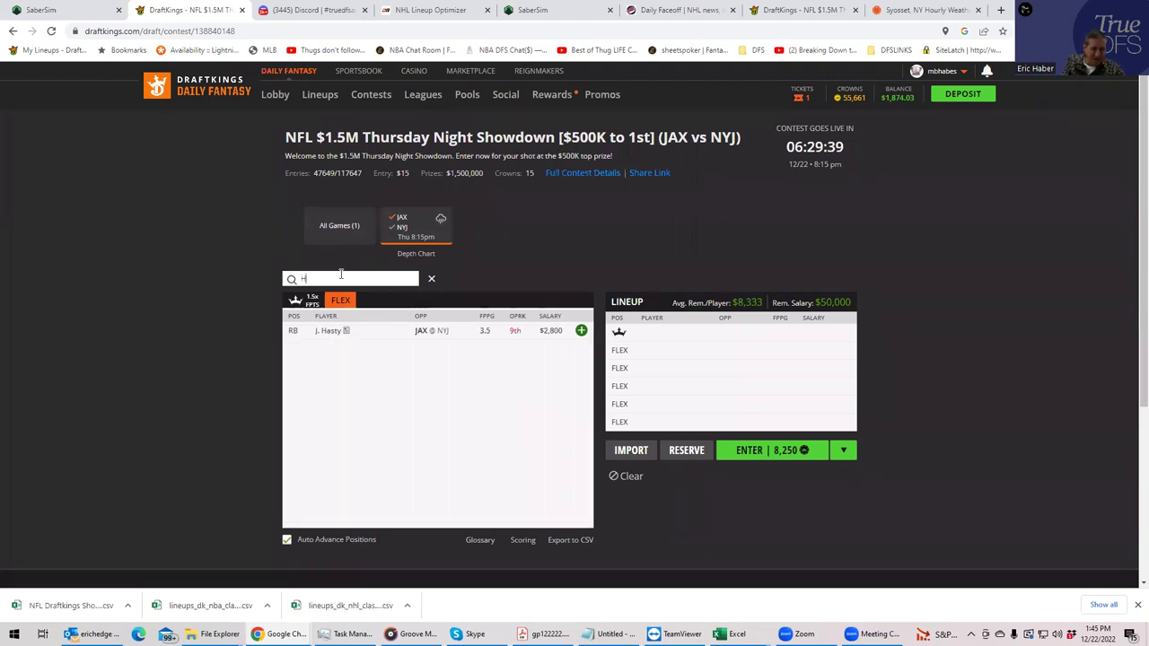
{"action": "type", "text": "ASTY"}
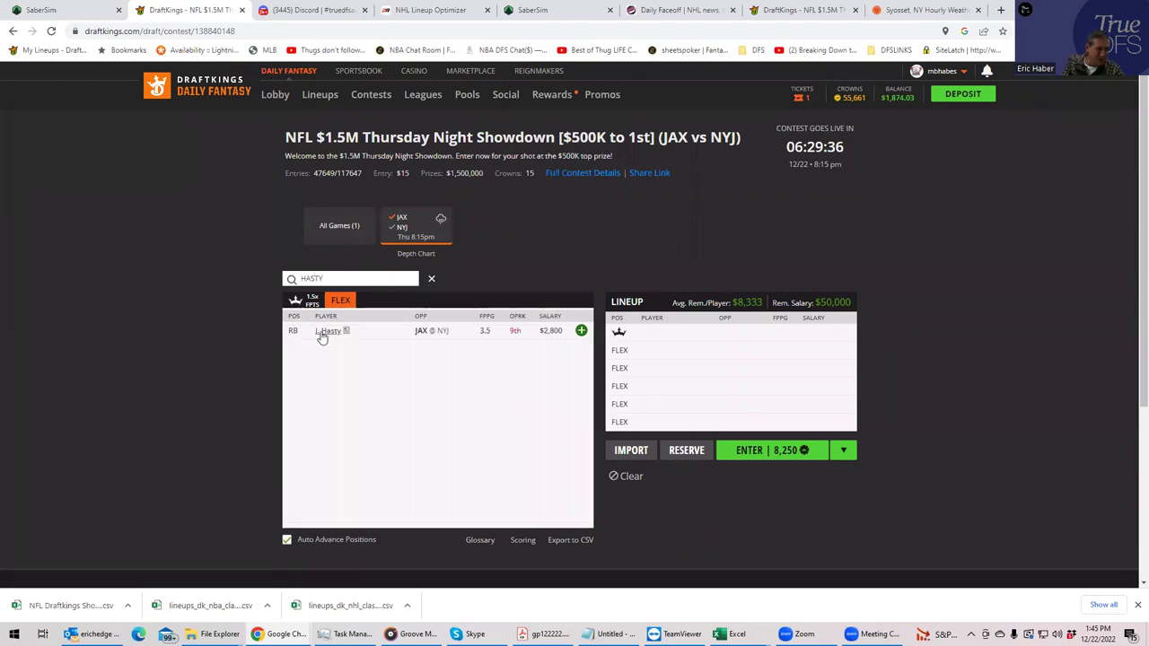
{"action": "left_click", "coordinate": [325, 331]}
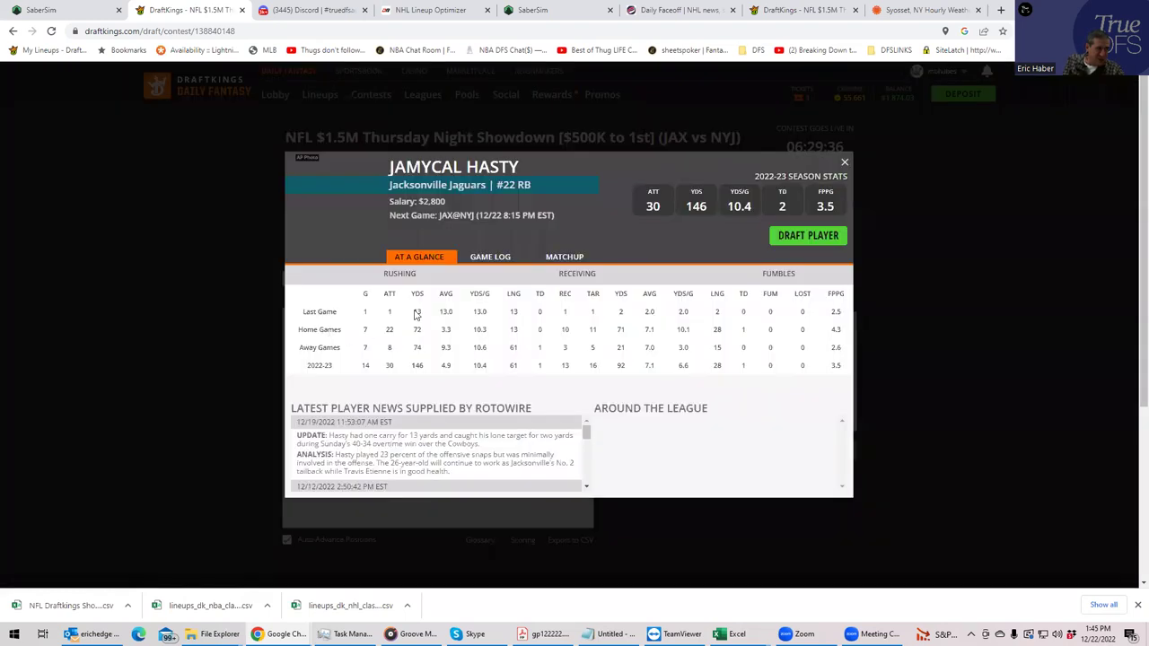
{"action": "left_click", "coordinate": [512, 258]}
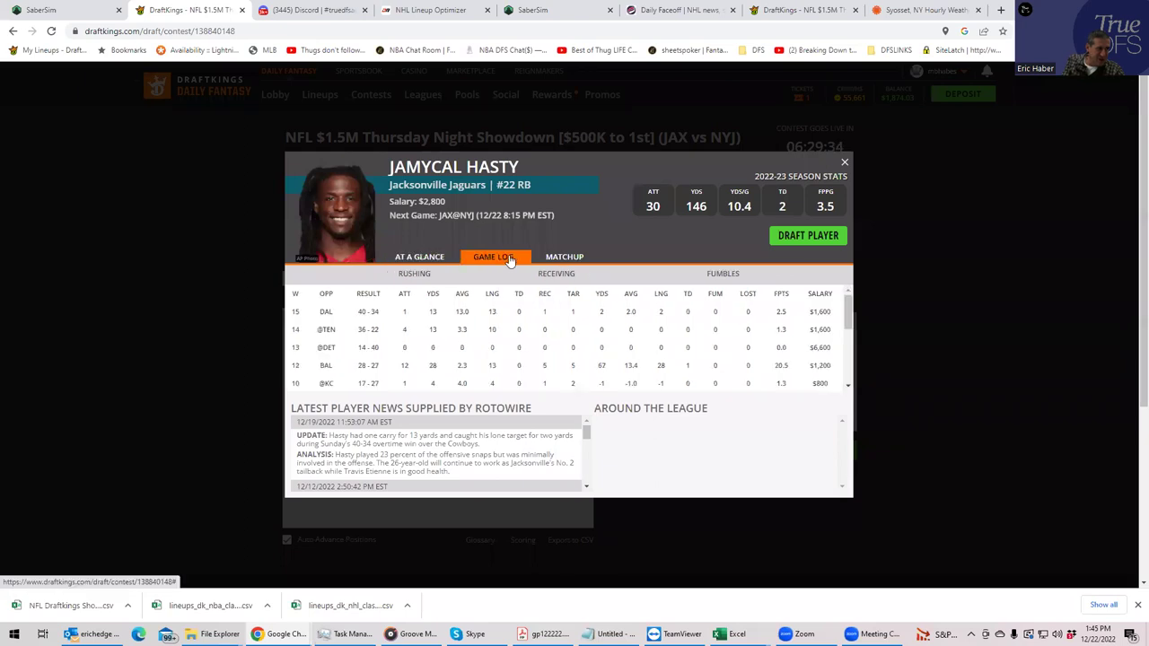
Step: Close Jamycal Hasty's player card, leaving the list filtered to J. Hasty
{"action": "left_click", "coordinate": [845, 165]}
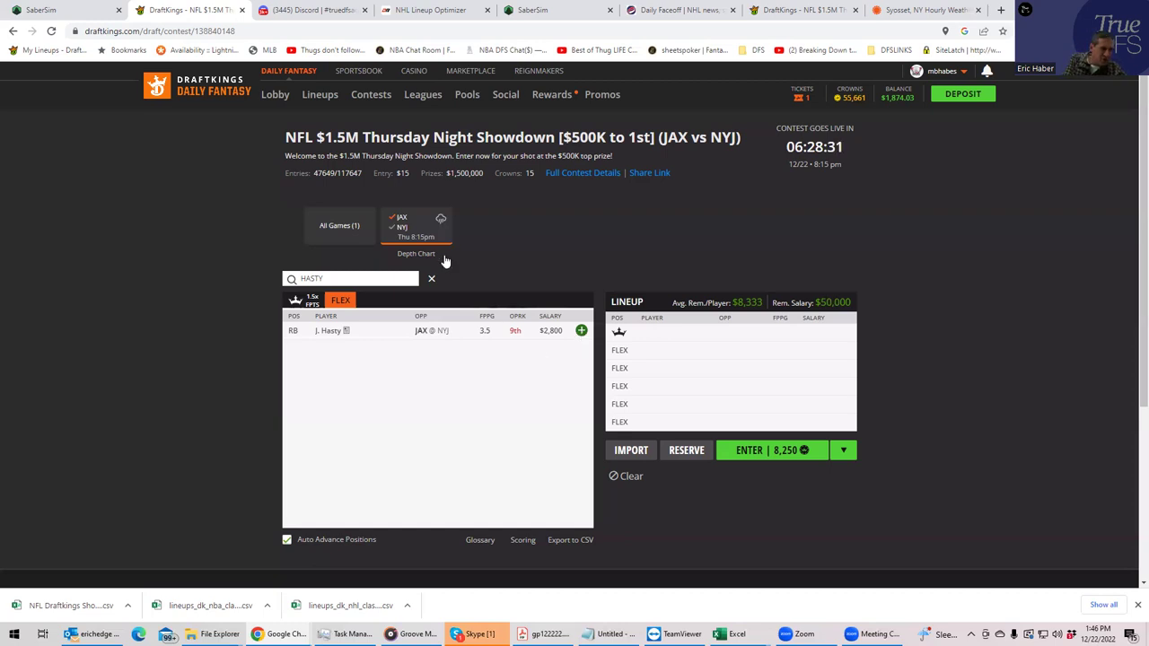
Step: In SaberSim, switch to NFL slates for JAX vs NYJ and open the custom projections upload
{"action": "left_click", "coordinate": [412, 226]}
{"action": "key", "text": "ctrl+5"}
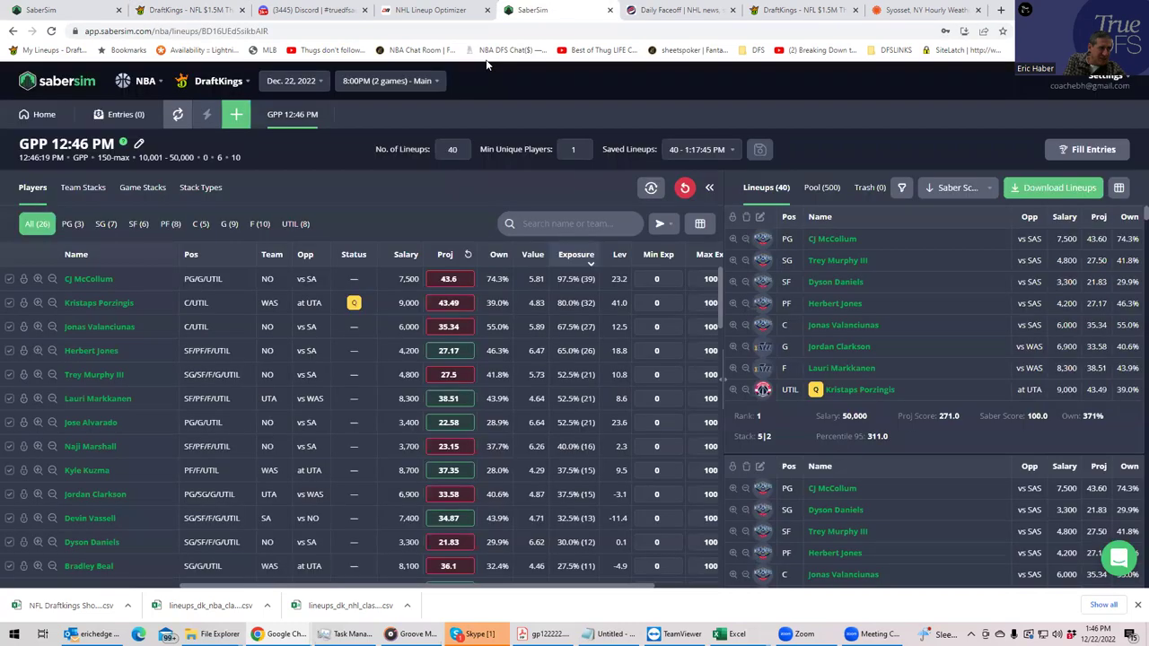
{"action": "left_click", "coordinate": [144, 82]}
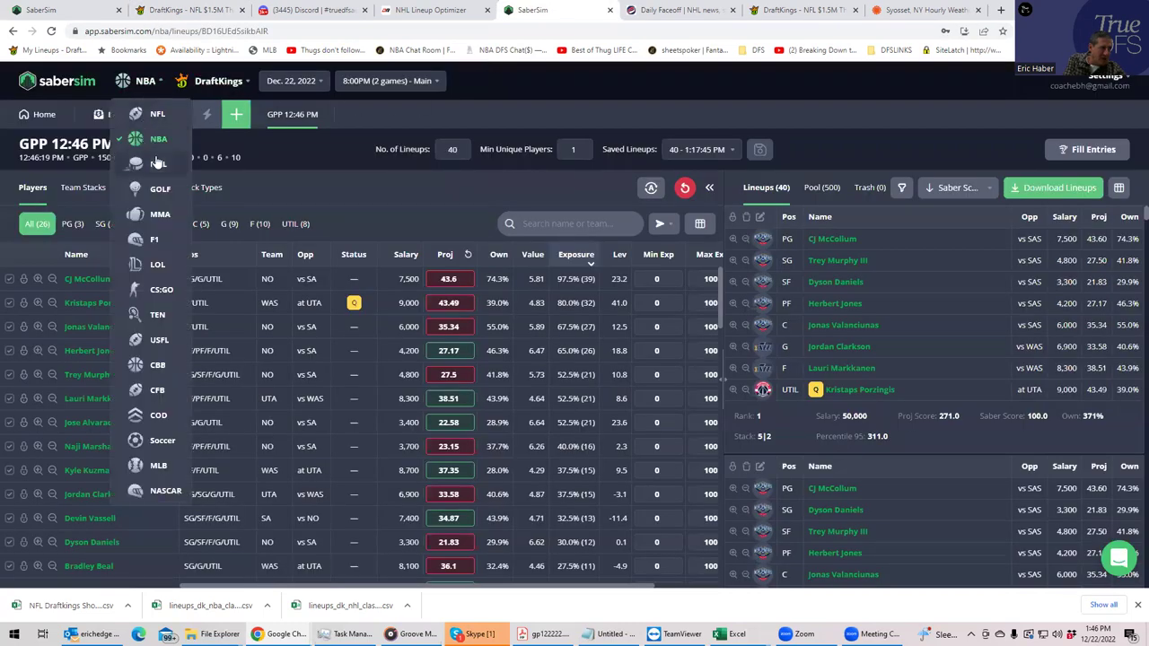
{"action": "left_click", "coordinate": [158, 114]}
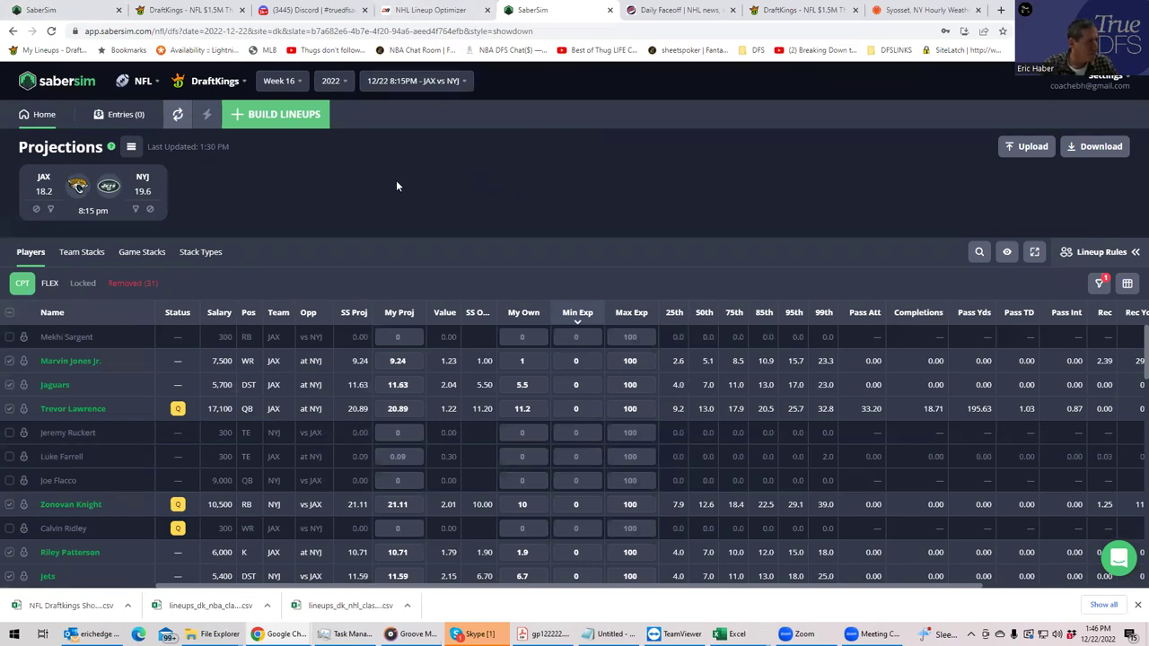
{"action": "left_click", "coordinate": [1027, 146]}
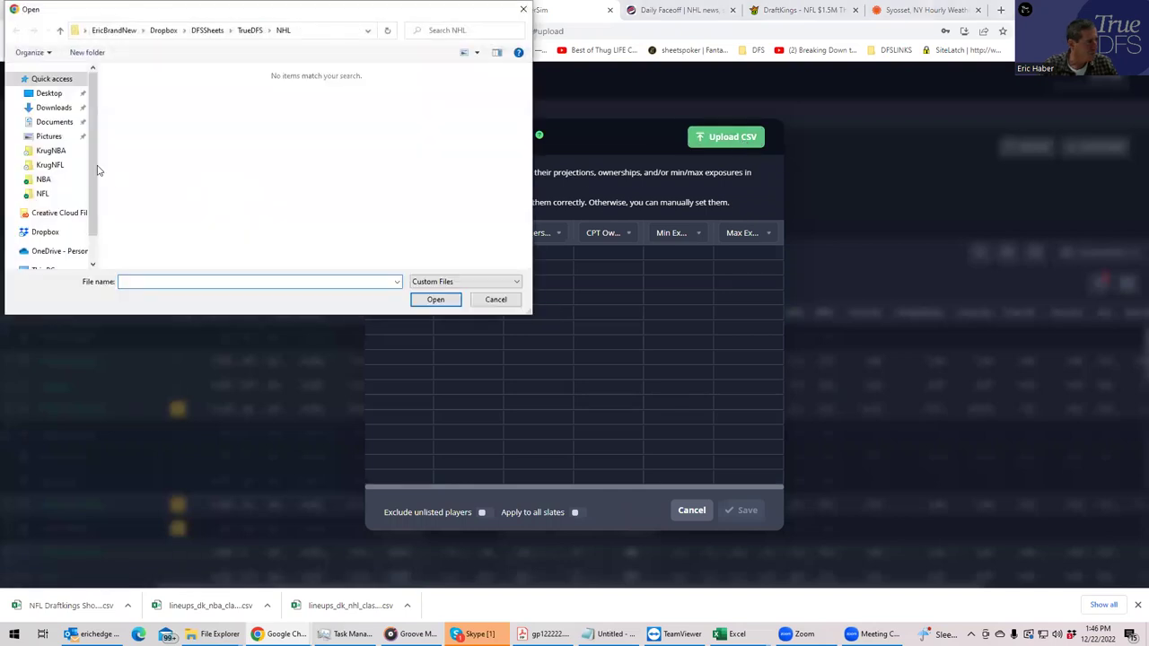
Step: Upload the NFLDK_Sim file and ignore all its unmatched players
{"action": "left_click", "coordinate": [144, 87]}
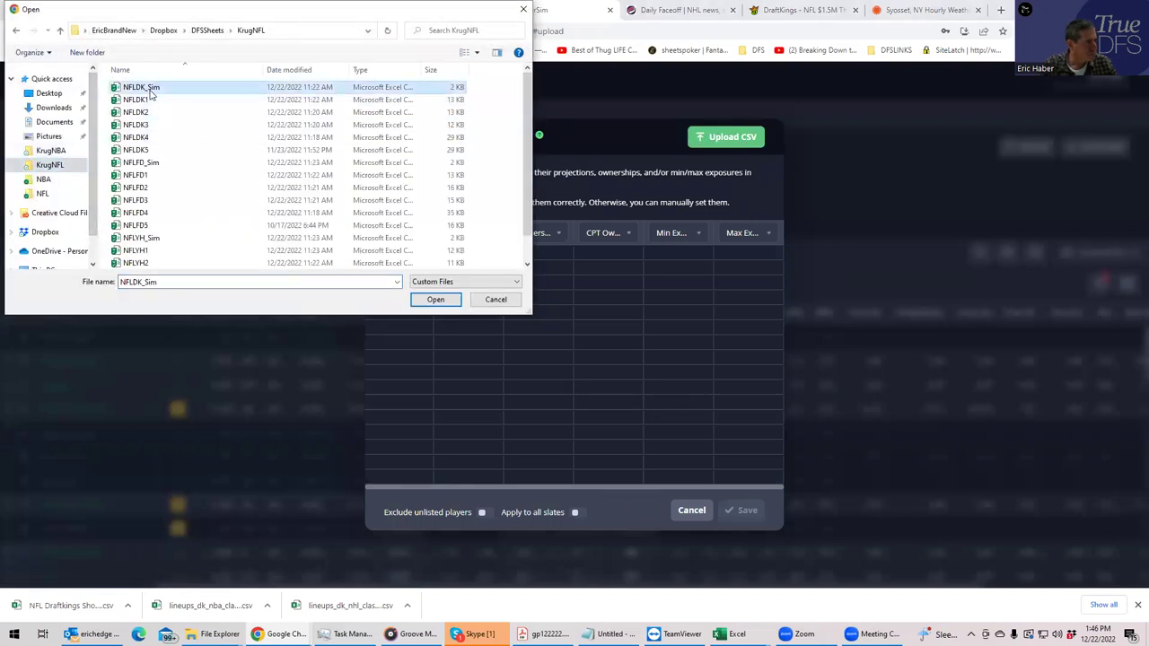
{"action": "left_click", "coordinate": [435, 298]}
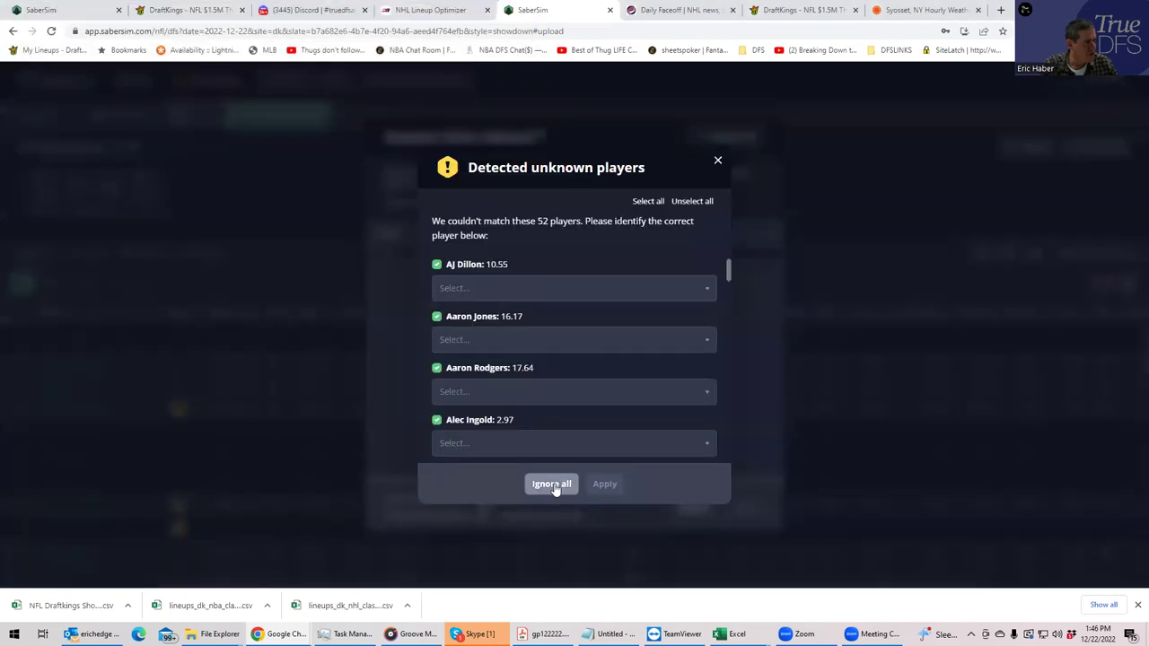
{"action": "left_click", "coordinate": [719, 163]}
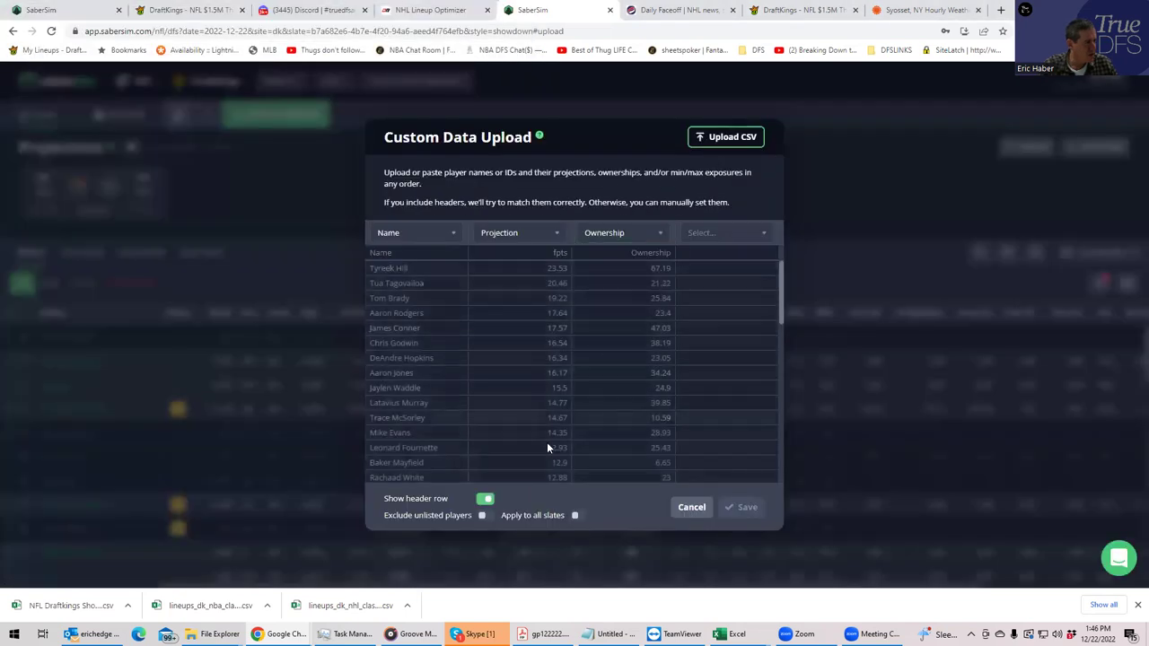
Step: Upload 'NFL Draftkings Showdown Player Projections' from Downloads instead and save it
{"action": "left_click", "coordinate": [727, 136]}
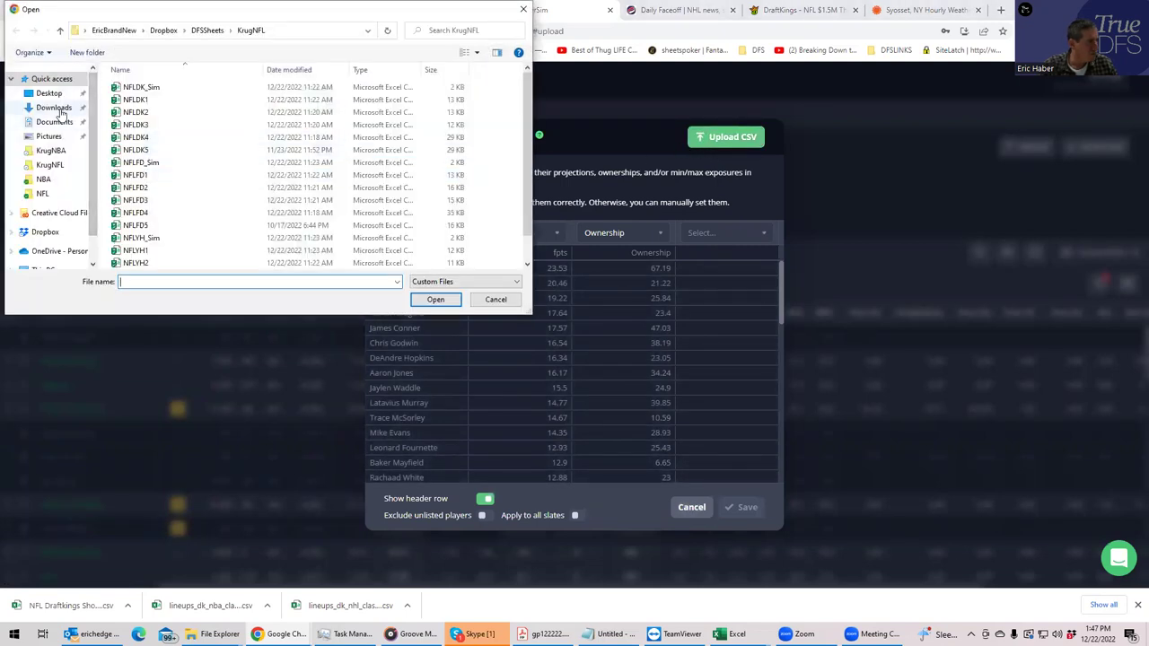
{"action": "left_click", "coordinate": [52, 108]}
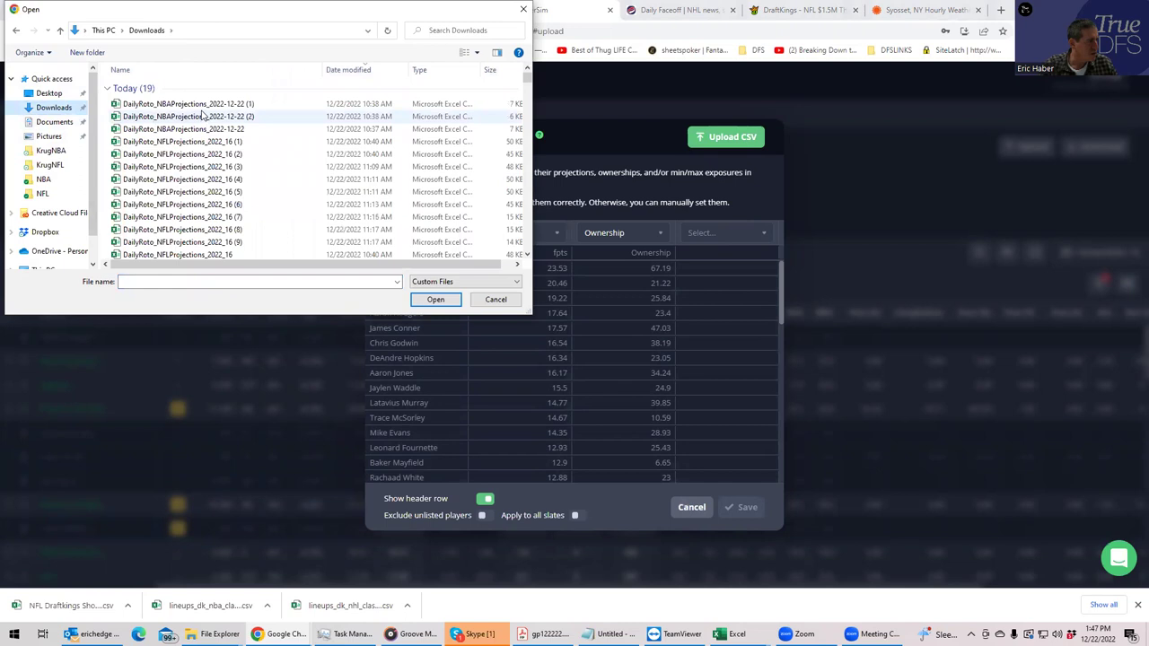
{"action": "left_click", "coordinate": [225, 104]}
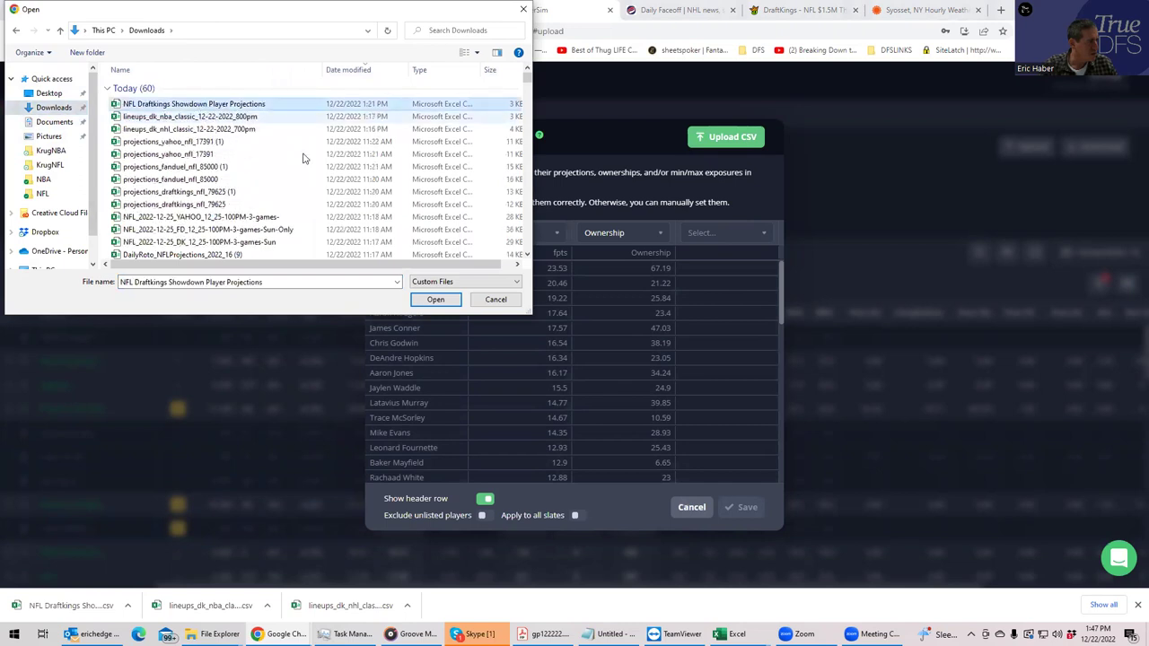
{"action": "left_click", "coordinate": [426, 299]}
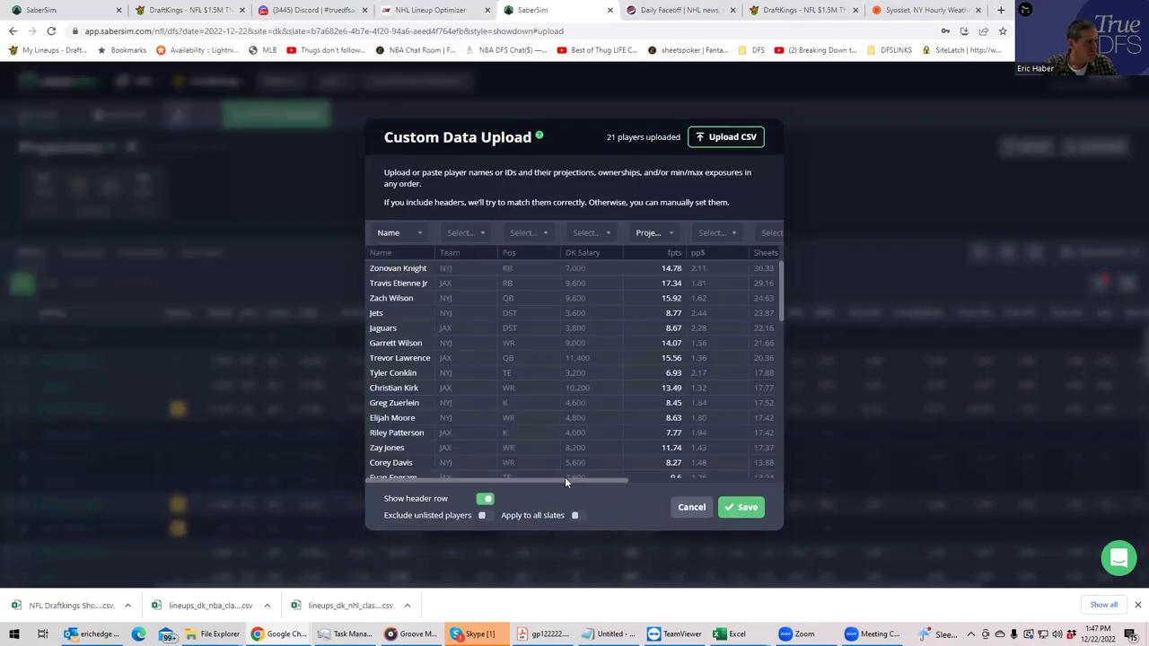
{"action": "left_click", "coordinate": [736, 506]}
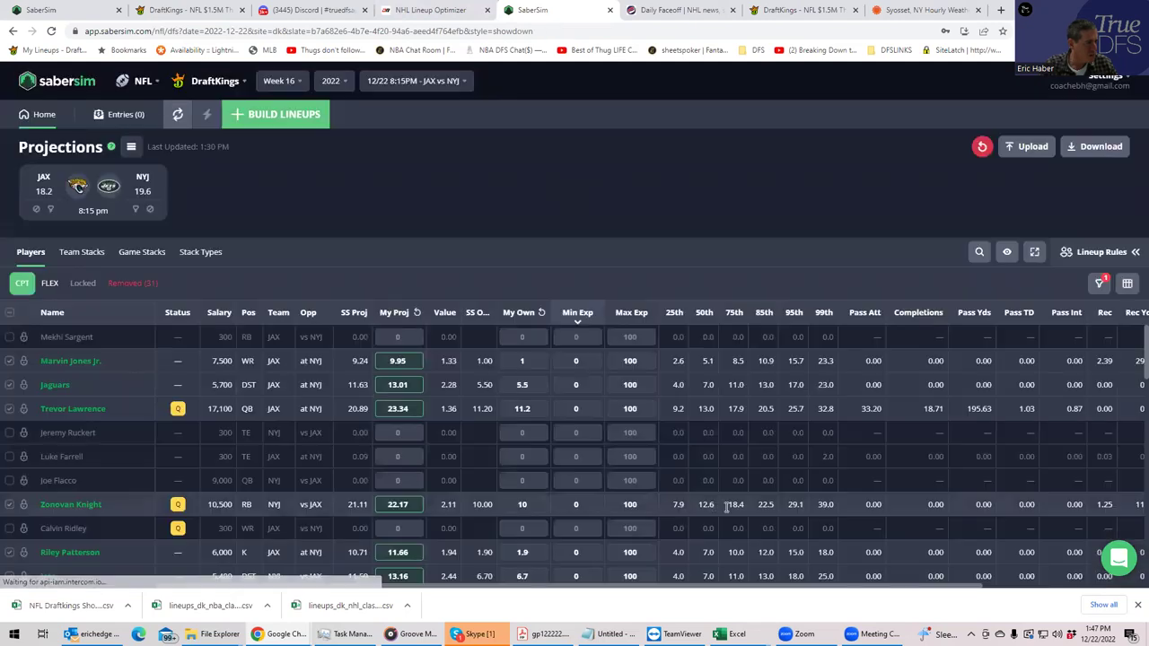
Step: Start a lineup build, cancel it, and view the FLEX player projections
{"action": "left_click", "coordinate": [263, 115]}
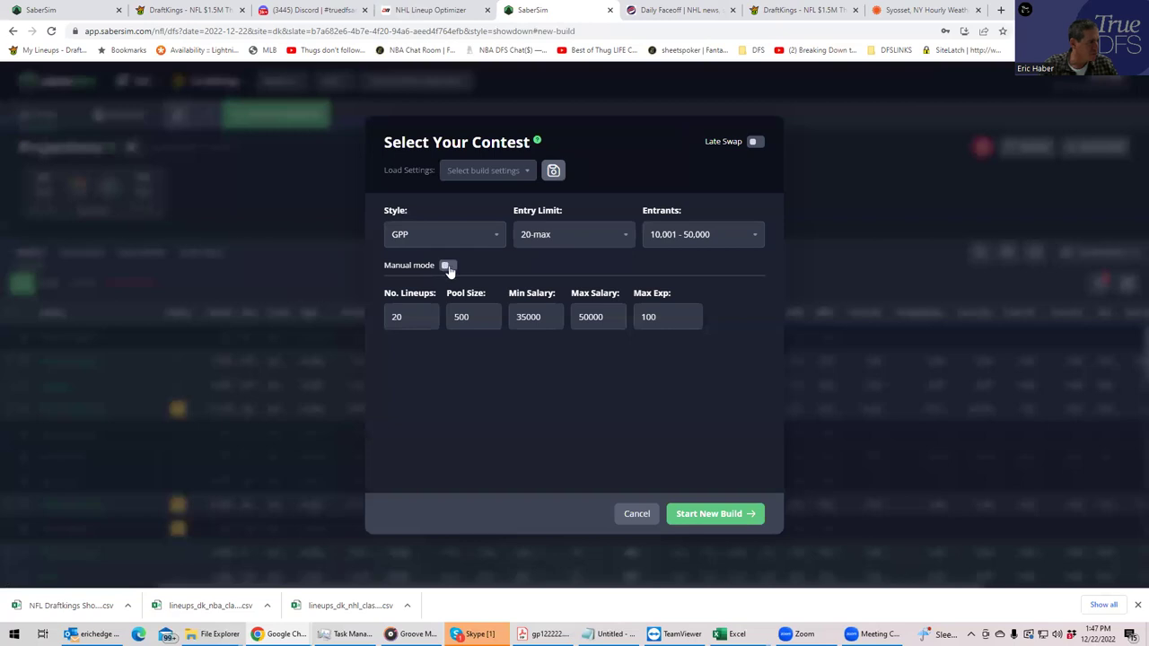
{"action": "left_click", "coordinate": [636, 513]}
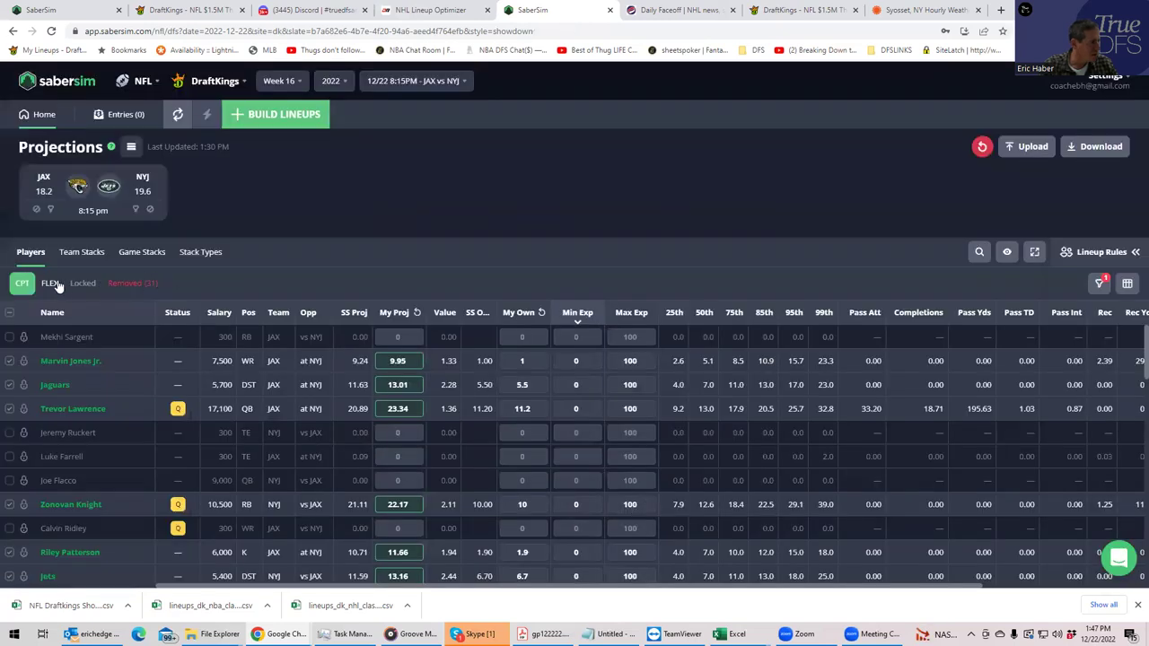
{"action": "left_click", "coordinate": [49, 283]}
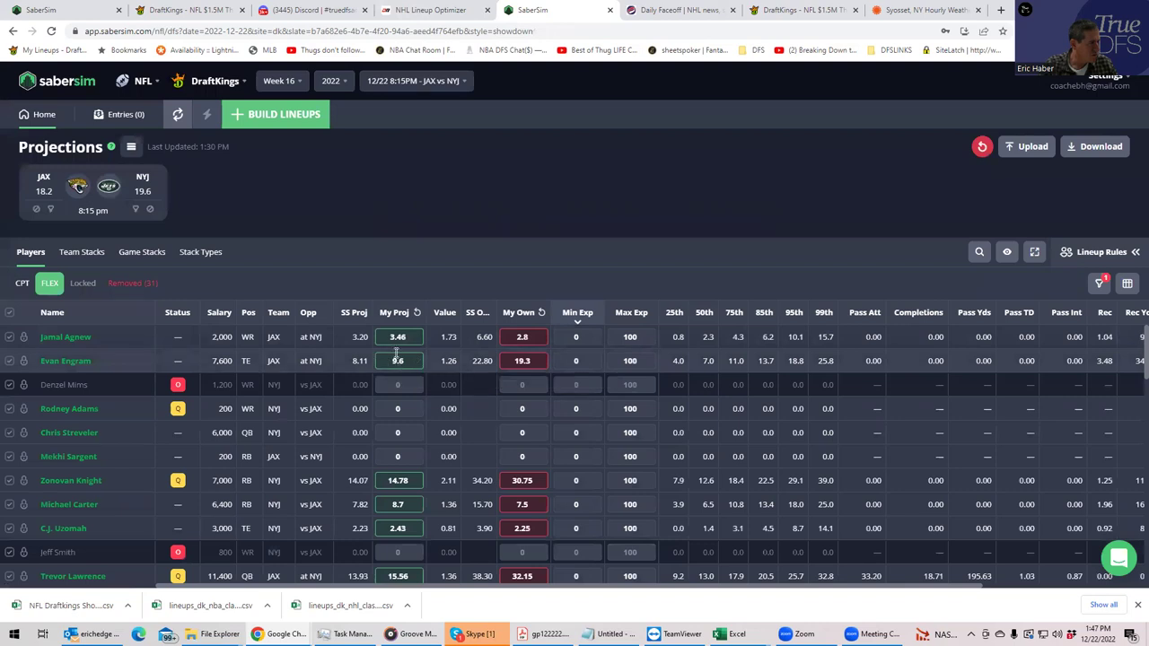
Step: Set up a new build with 50 lineups, then choose 150-max entry limit for 150 lineups
{"action": "left_click", "coordinate": [262, 119]}
{"action": "double_click", "coordinate": [399, 317]}
{"action": "type", "text": "50"}
{"action": "left_click", "coordinate": [423, 413]}
{"action": "left_click", "coordinate": [582, 240]}
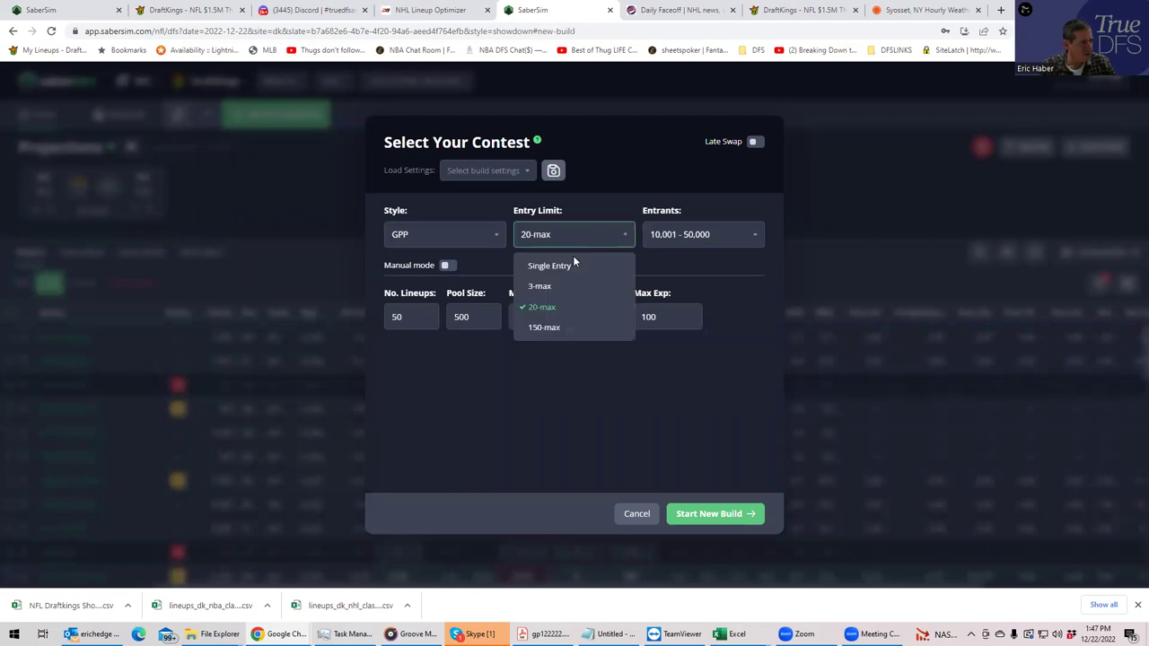
{"action": "left_click", "coordinate": [551, 325]}
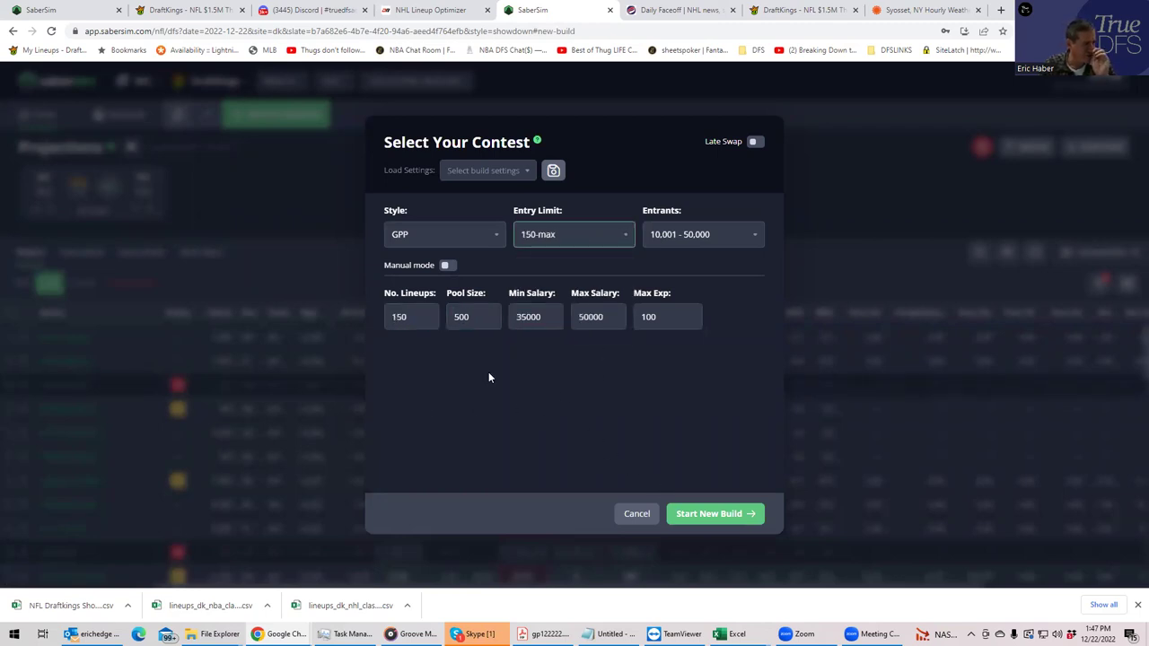
Step: Build the 150 GPP lineups and review the FLEX player exposures in the table
{"action": "left_click", "coordinate": [687, 514]}
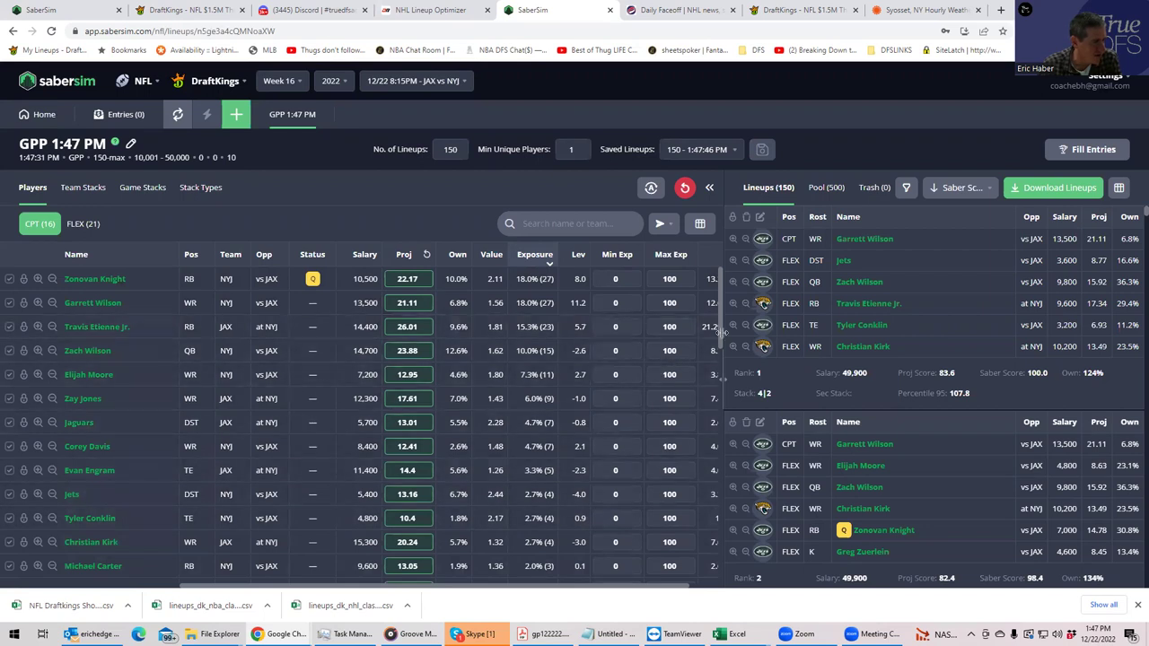
{"action": "scroll", "coordinate": [718, 332], "scroll_direction": "down", "scroll_amount": 2}
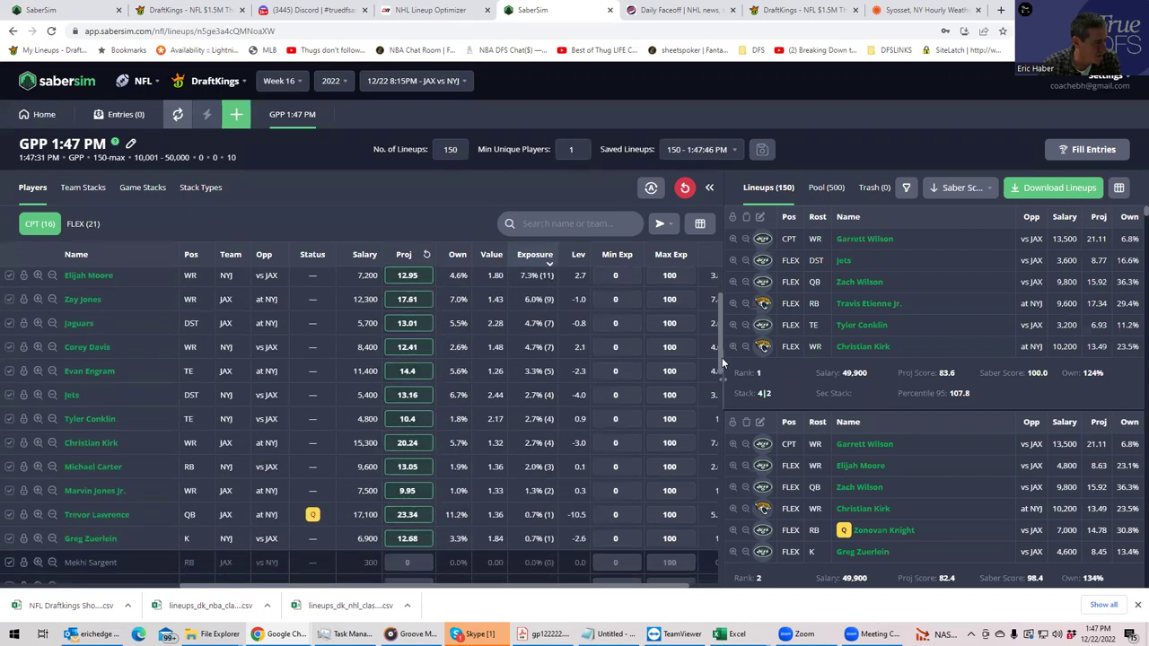
{"action": "scroll", "coordinate": [720, 341], "scroll_direction": "up", "scroll_amount": 3}
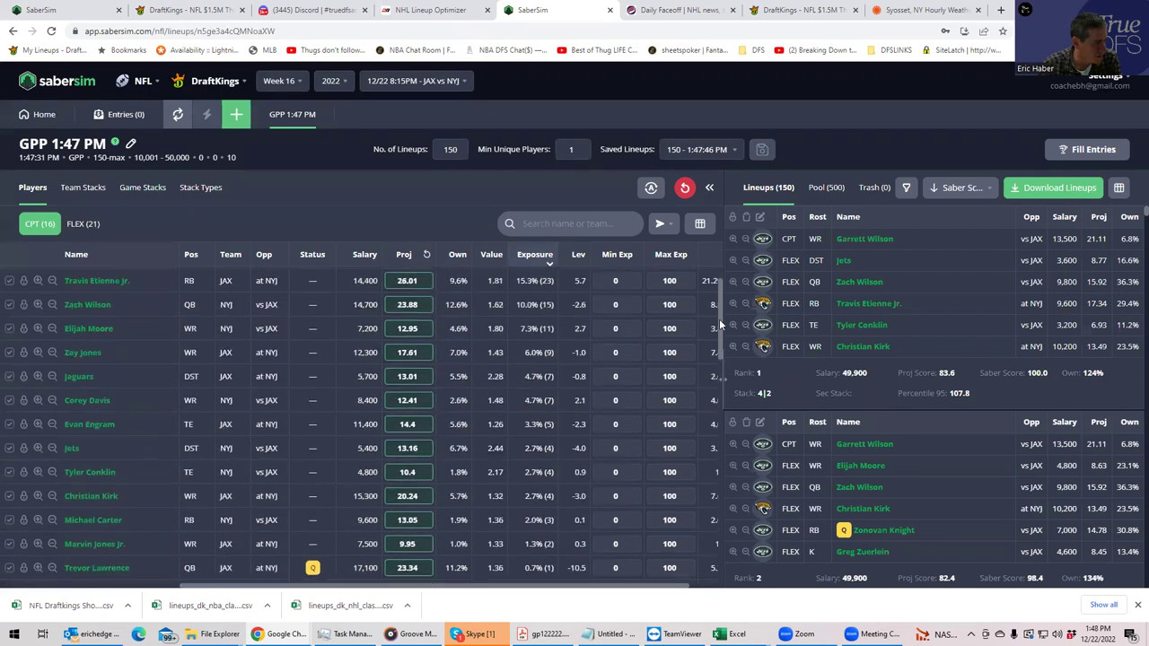
{"action": "left_click", "coordinate": [82, 226]}
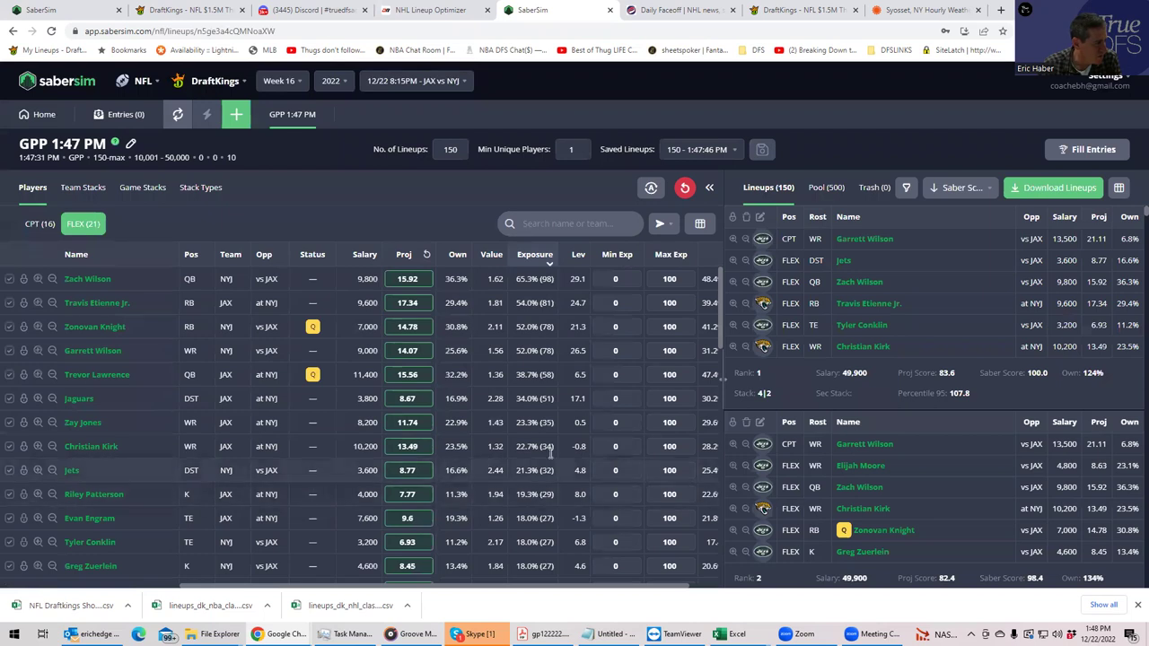
{"action": "left_click_drag", "start_coordinate": [719, 327], "coordinate": [718, 381]}
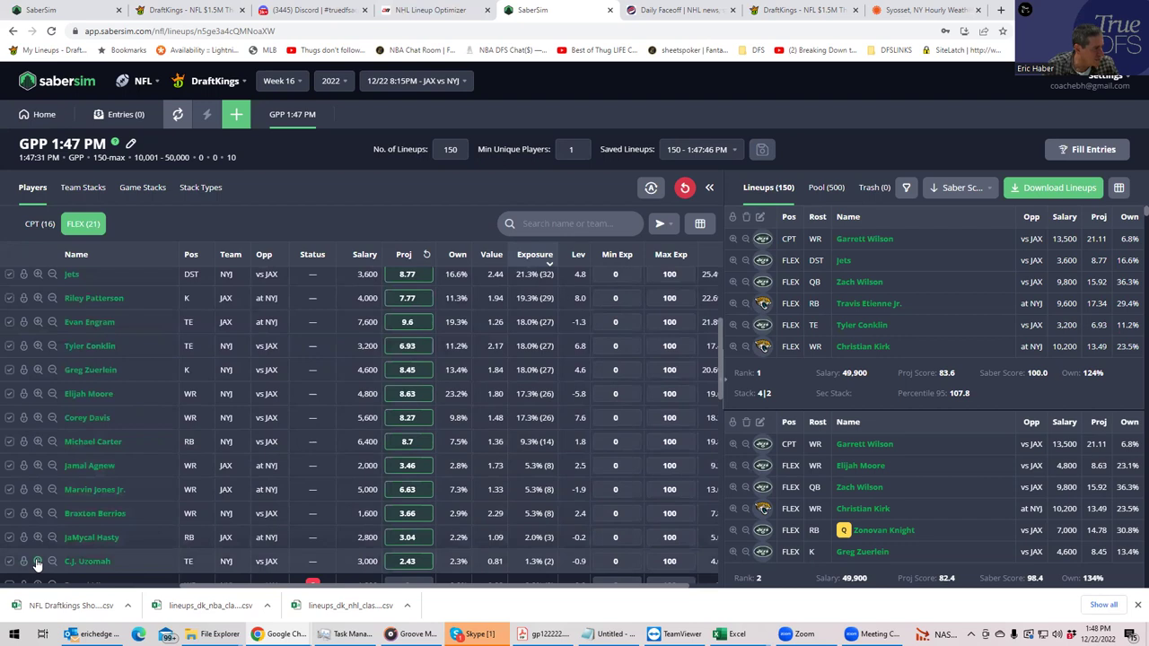
Step: Filter to lineups with Jamal Agnew at FLEX, dropping Tyler Conklin, and show active filters
{"action": "left_click", "coordinate": [38, 346]}
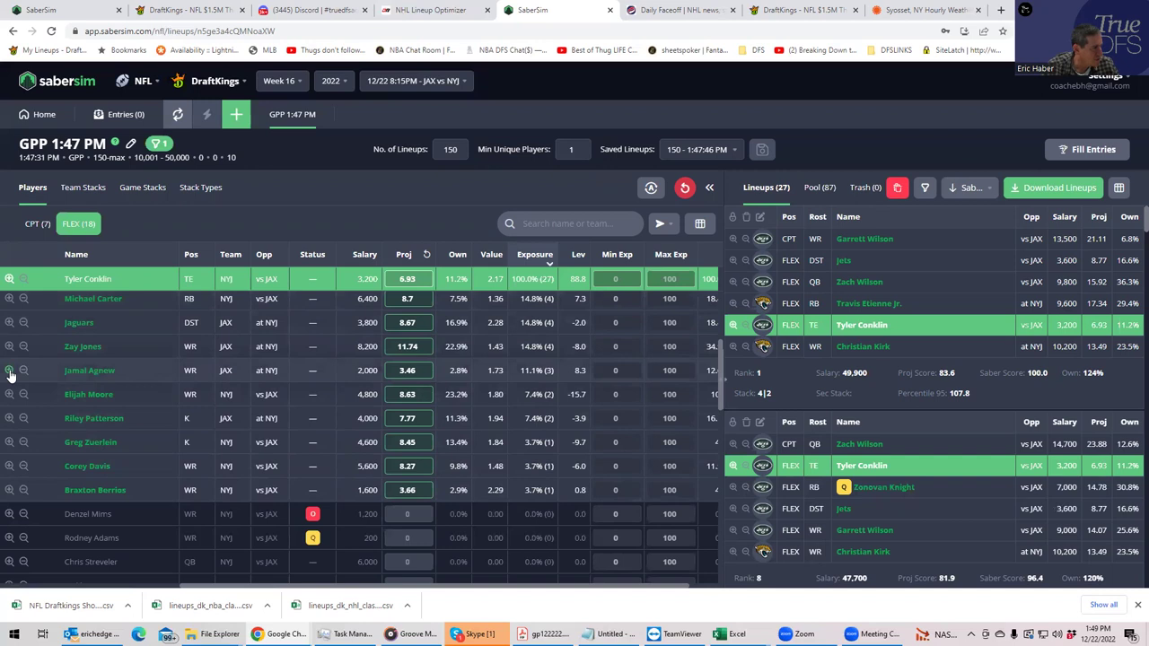
{"action": "left_click", "coordinate": [9, 369]}
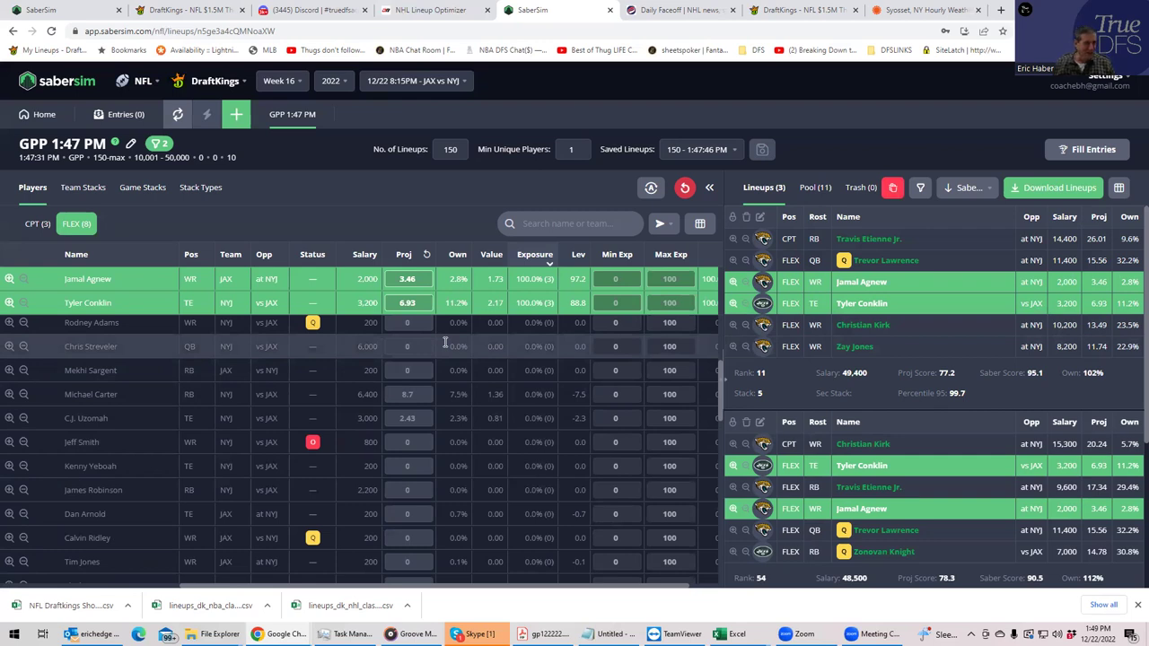
{"action": "left_click", "coordinate": [9, 303]}
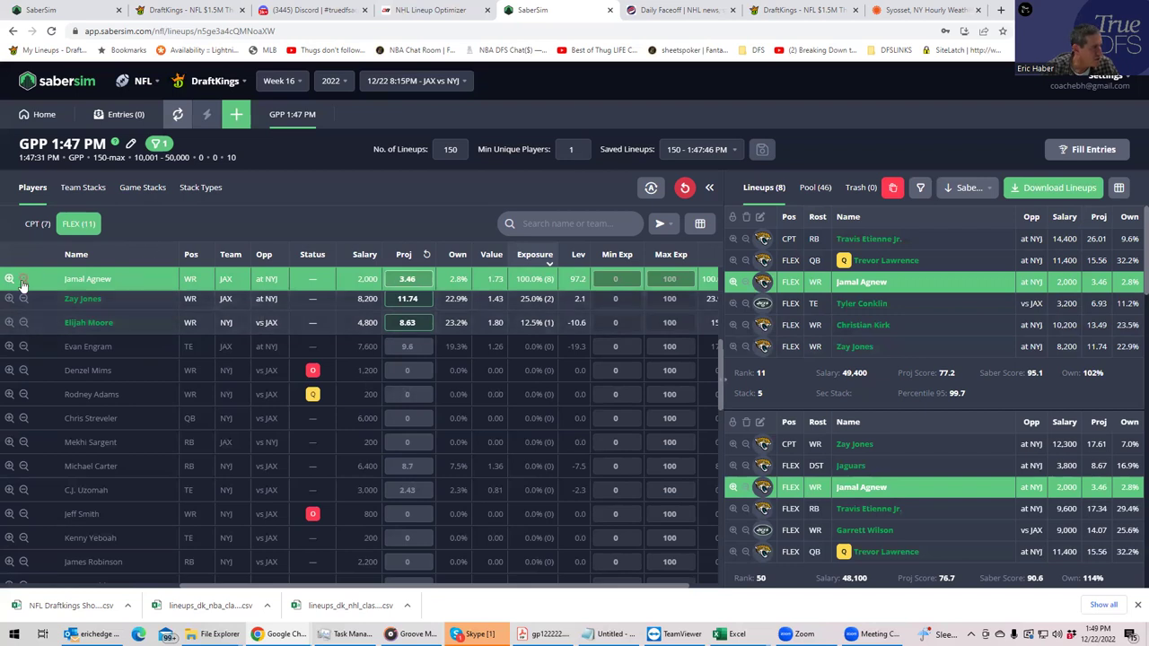
{"action": "left_click", "coordinate": [159, 144]}
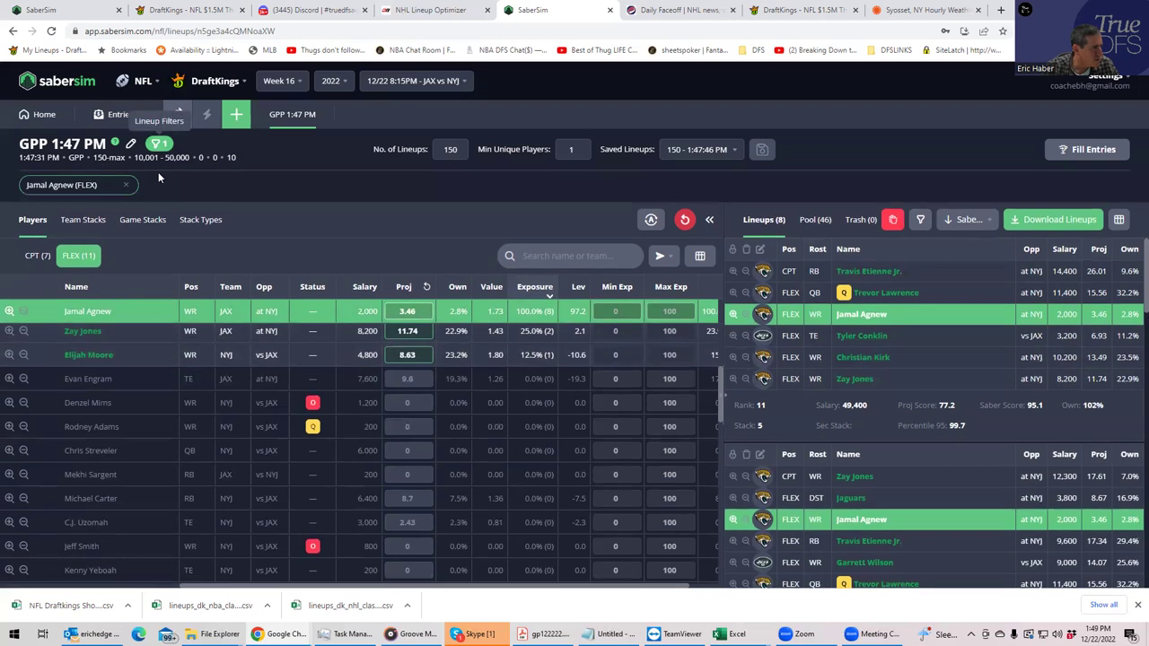
Step: Remove the Jamal Agnew filter and run a new 150-lineup build capped at 49200 salary
{"action": "left_click", "coordinate": [128, 187]}
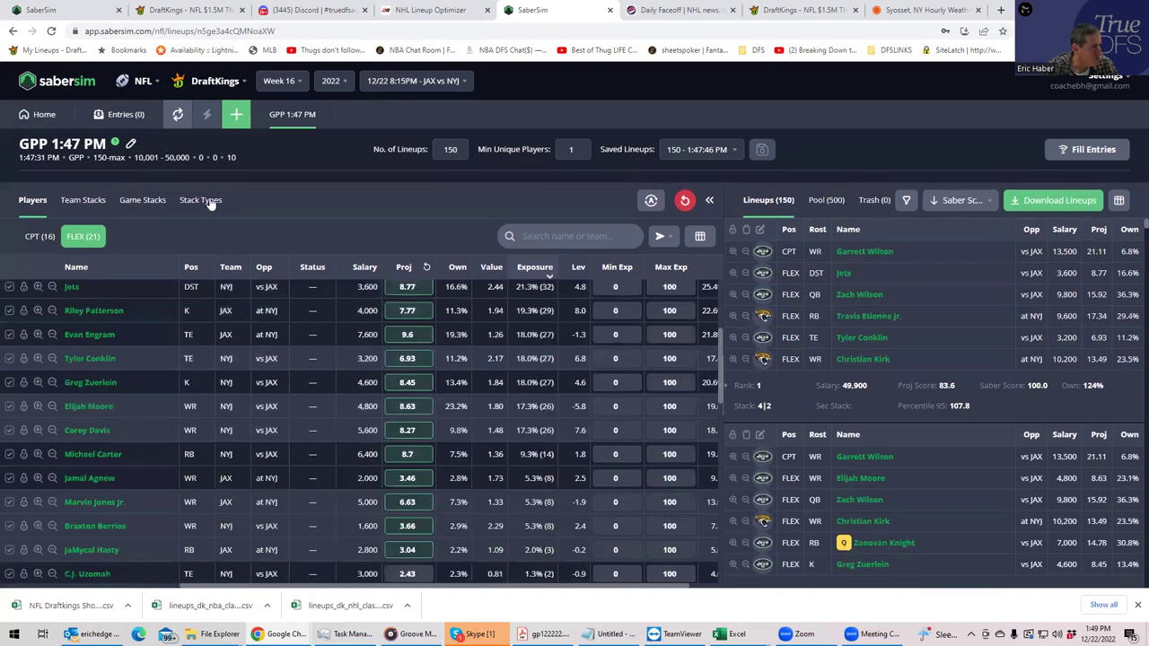
{"action": "left_click", "coordinate": [236, 114]}
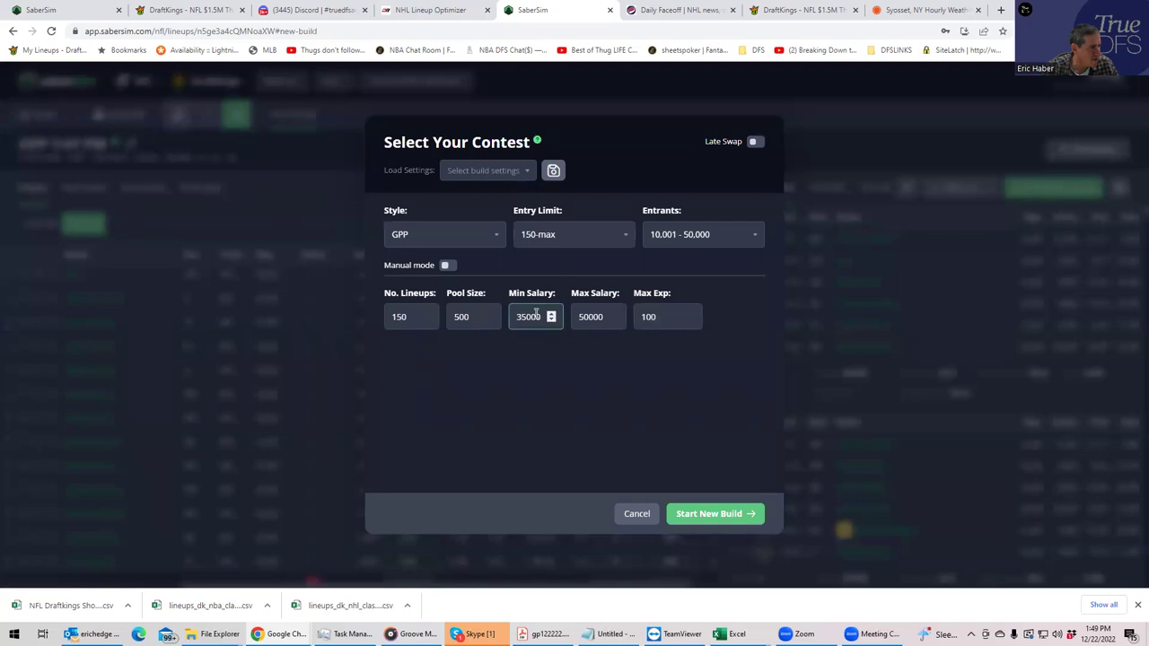
{"action": "double_click", "coordinate": [600, 307]}
{"action": "type", "text": "49200"}
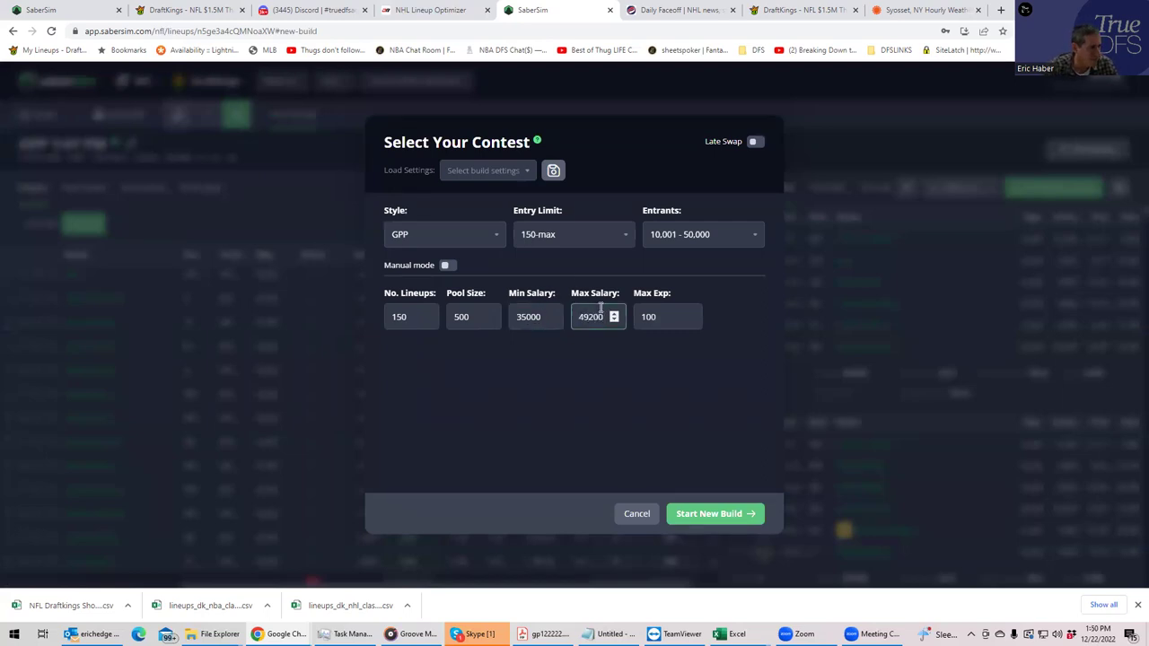
{"action": "left_click", "coordinate": [702, 517]}
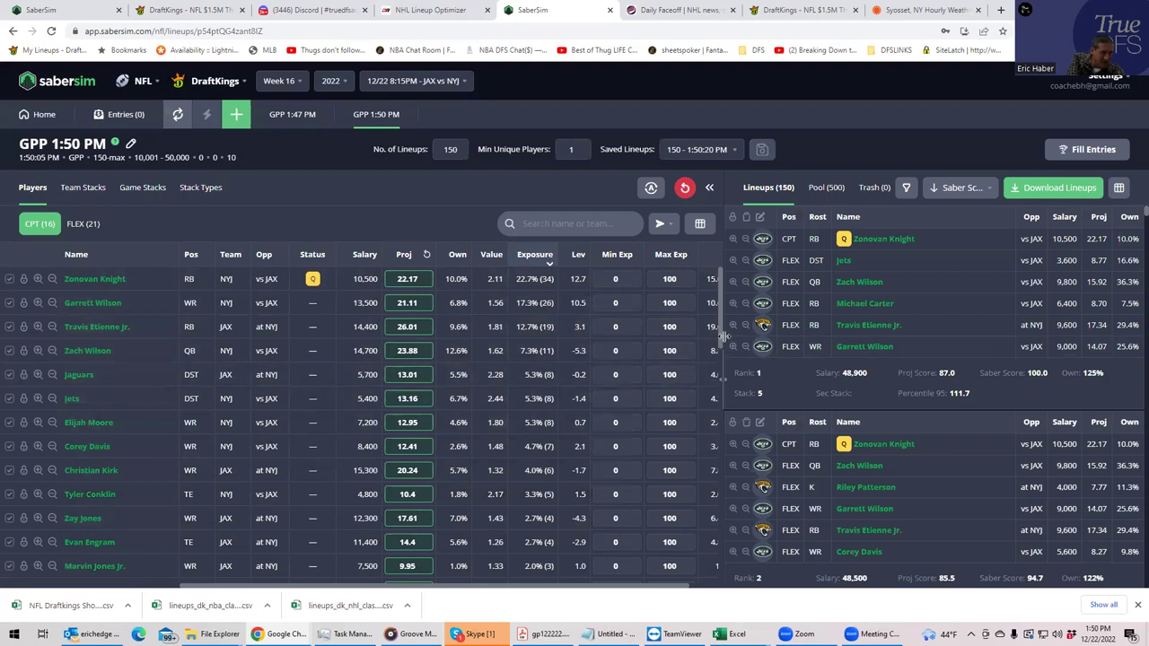
Step: Review the 49,200-capped build's FLEX exposures, e.g. Greg Zuerlein at 16.7% (25)
{"action": "mouse_move", "coordinate": [718, 338]}
{"action": "left_mouse_down"}
{"action": "mouse_move", "coordinate": [719, 375]}
{"action": "mouse_move", "coordinate": [719, 307]}
{"action": "mouse_move", "coordinate": [725, 375]}
{"action": "mouse_move", "coordinate": [724, 360]}
{"action": "left_mouse_up"}
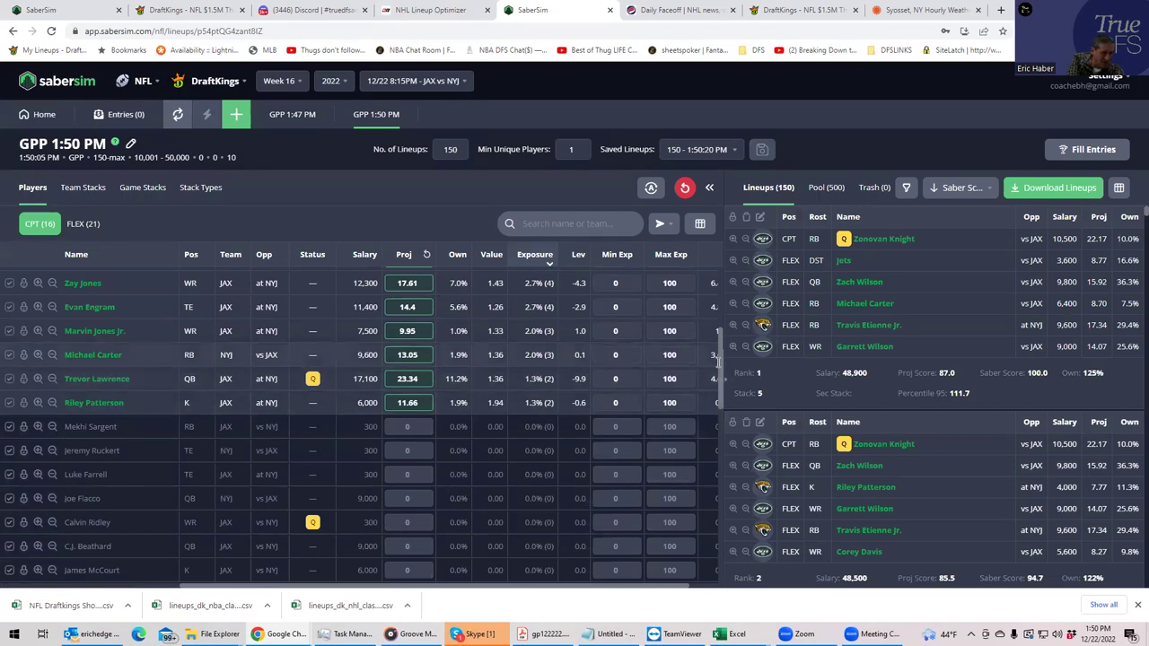
{"action": "left_click_drag", "start_coordinate": [718, 364], "coordinate": [723, 265]}
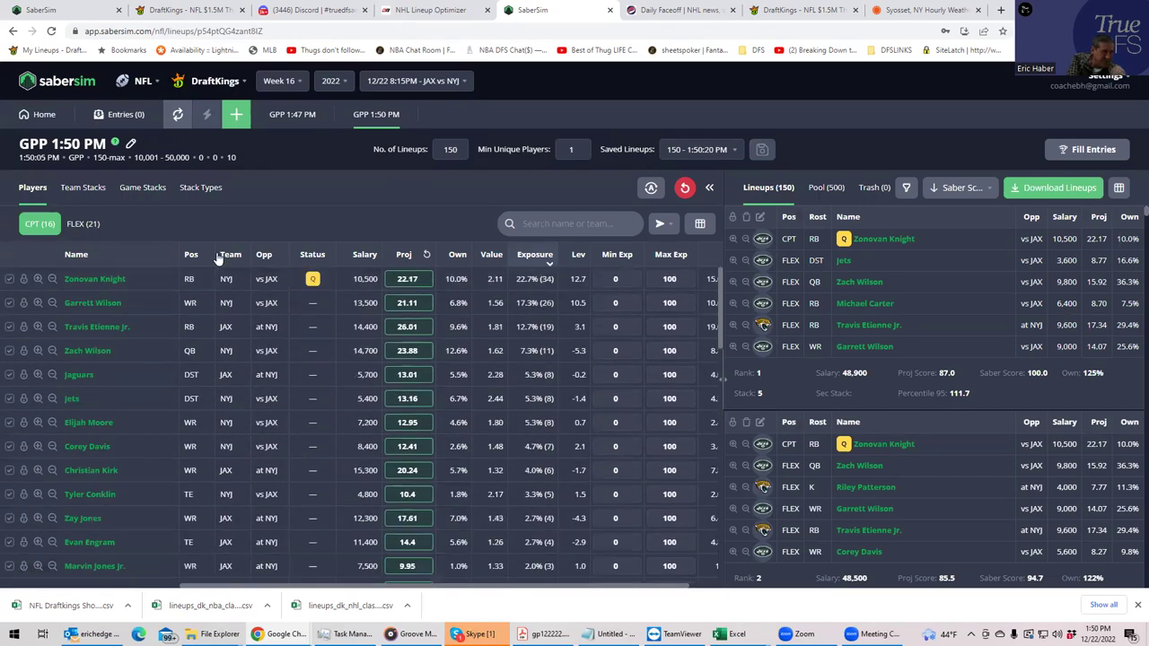
{"action": "left_click", "coordinate": [94, 226]}
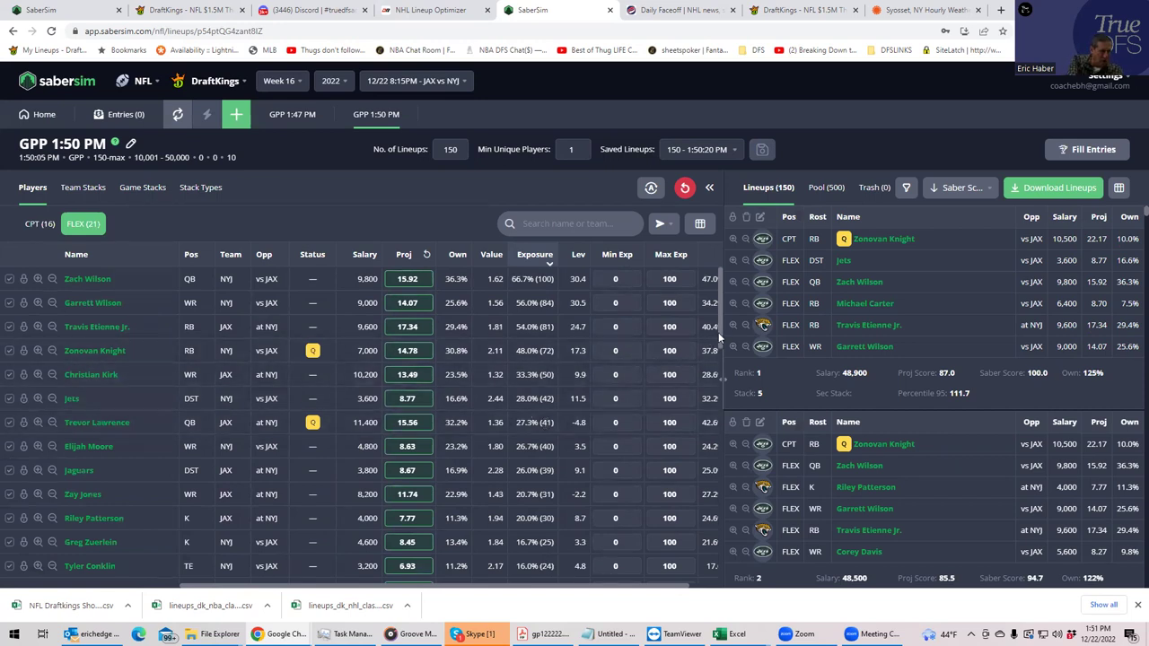
{"action": "left_click_drag", "start_coordinate": [718, 332], "coordinate": [720, 406]}
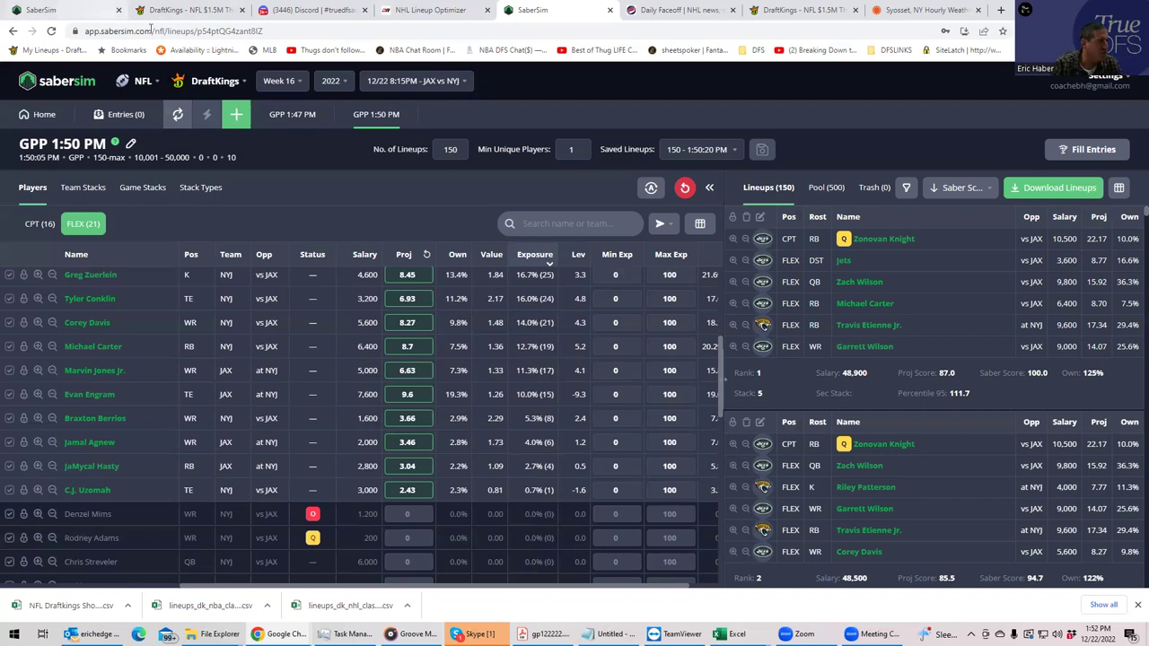
Step: Reopen the GPP 1:47 PM build and compare its FLEX and captain exposures
{"action": "left_click", "coordinate": [305, 119]}
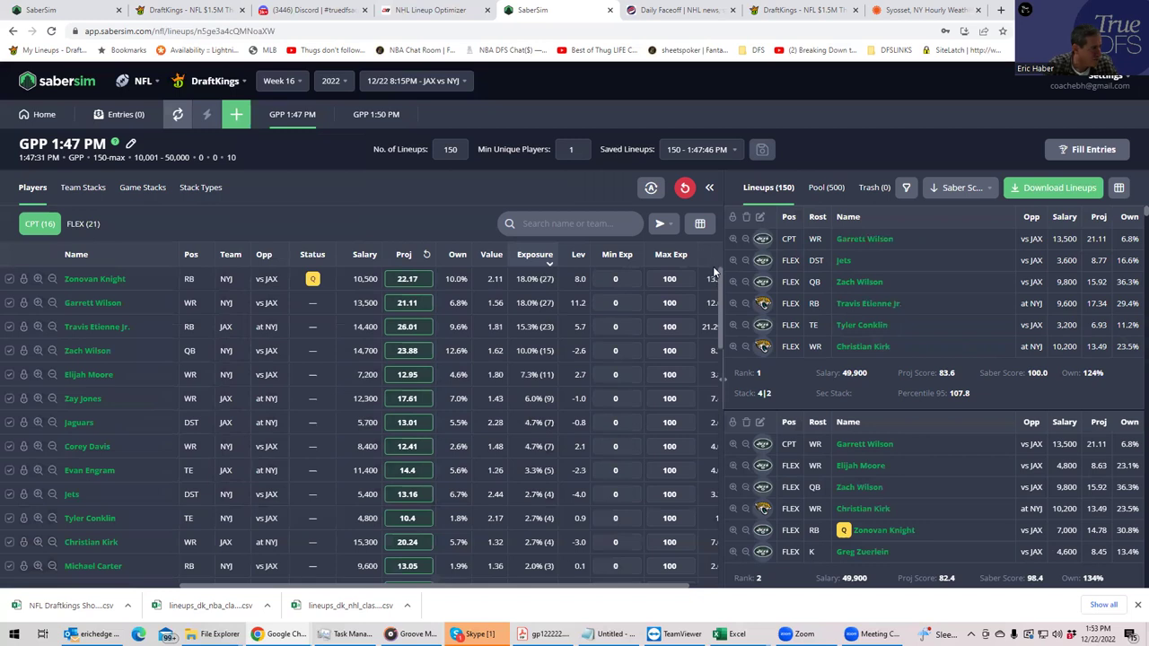
{"action": "scroll", "coordinate": [712, 323], "scroll_direction": "down", "scroll_amount": 2}
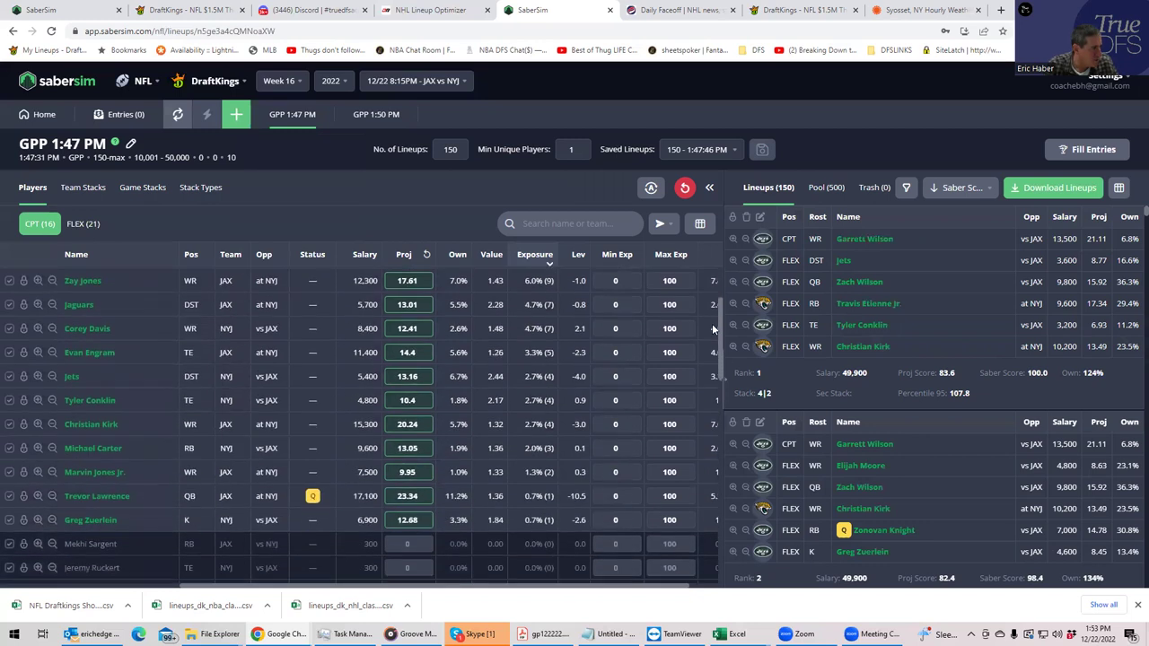
{"action": "left_click", "coordinate": [87, 225]}
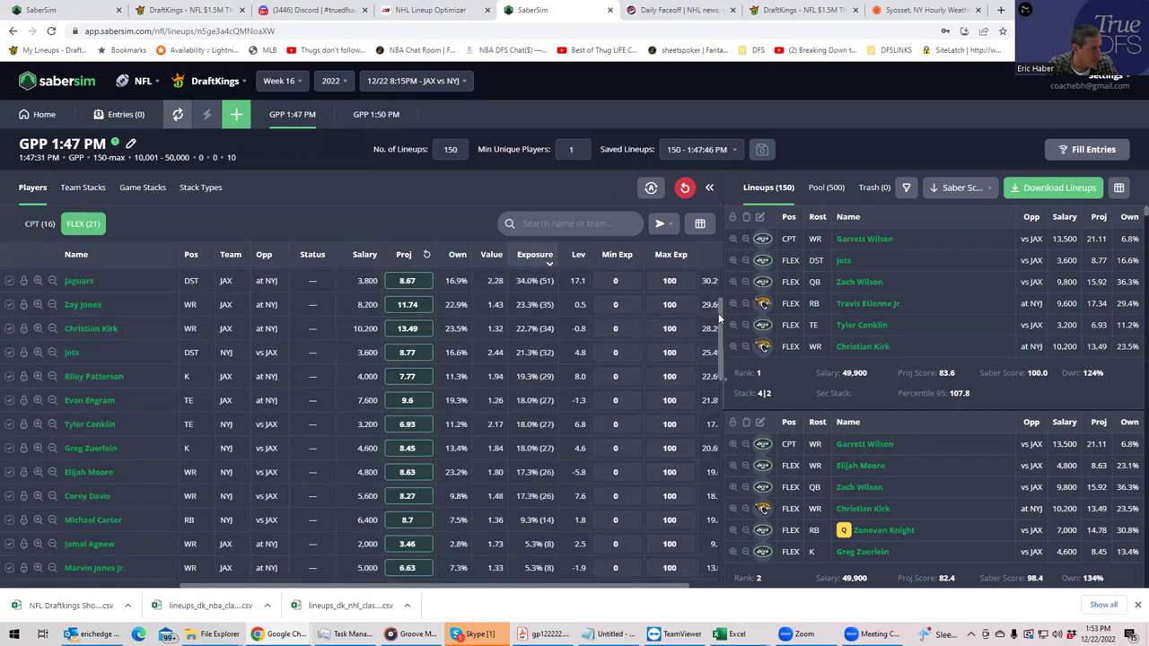
{"action": "scroll", "coordinate": [718, 278], "scroll_direction": "up", "scroll_amount": 2}
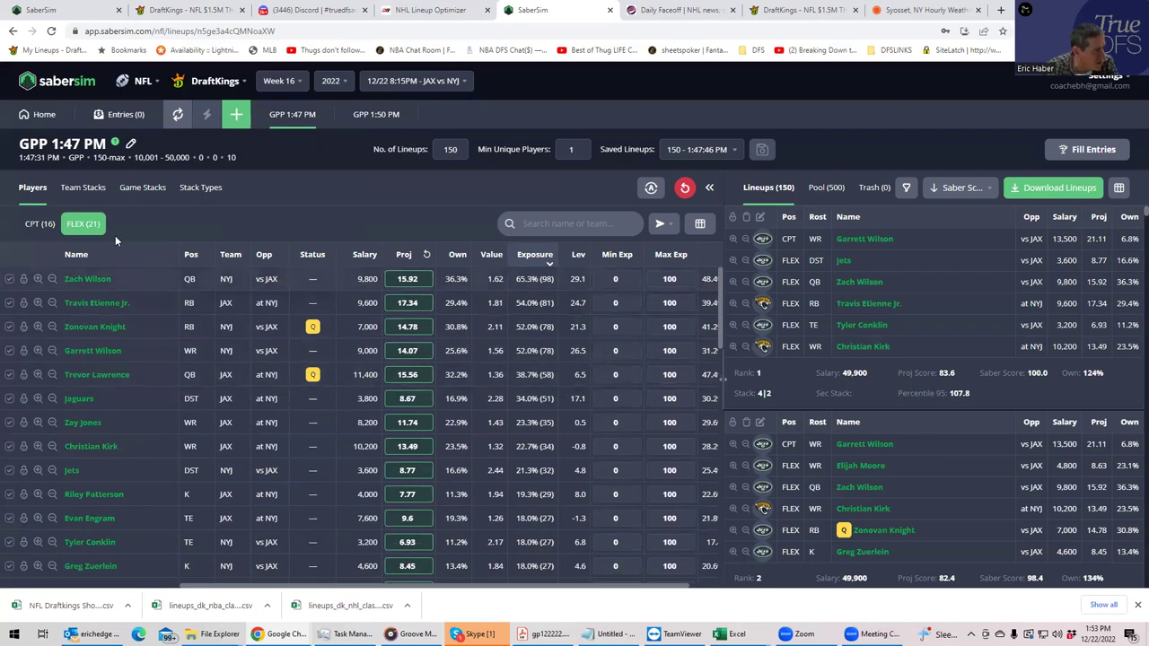
{"action": "left_click", "coordinate": [35, 226]}
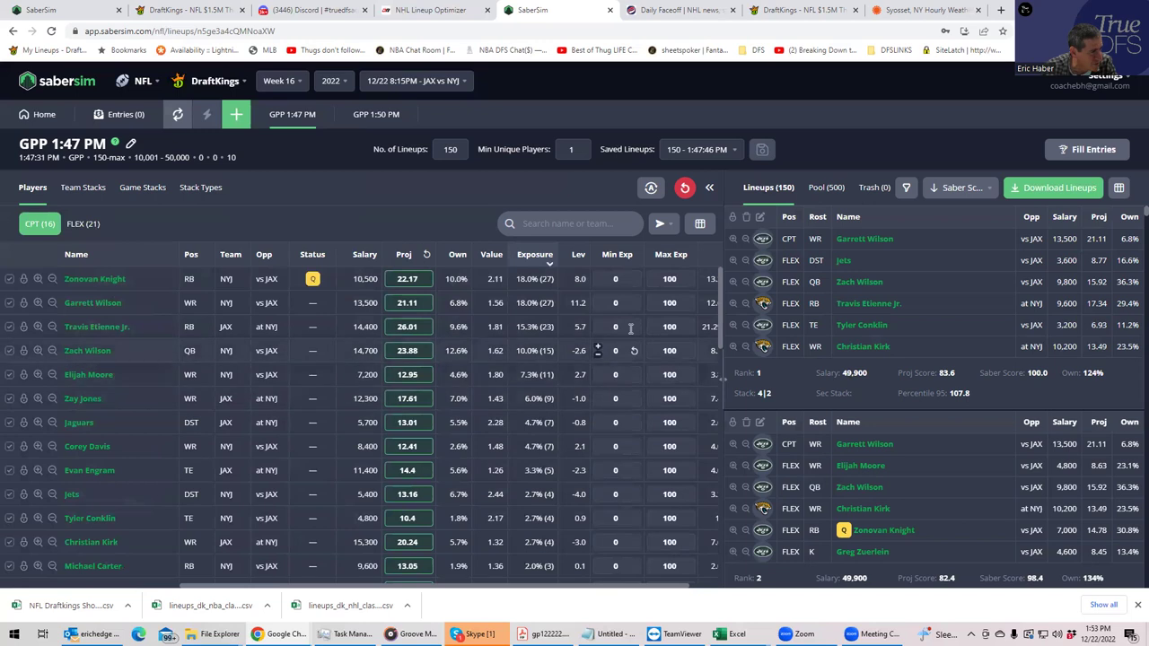
{"action": "left_click_drag", "start_coordinate": [718, 300], "coordinate": [716, 326]}
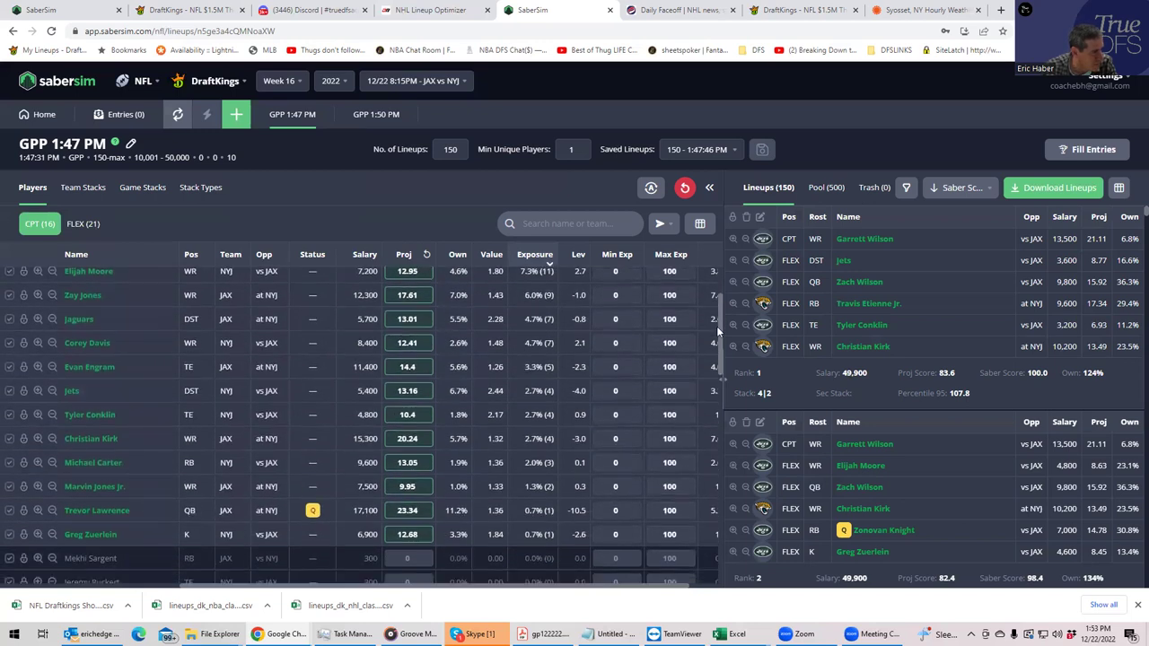
{"action": "left_click_drag", "start_coordinate": [716, 326], "coordinate": [716, 285]}
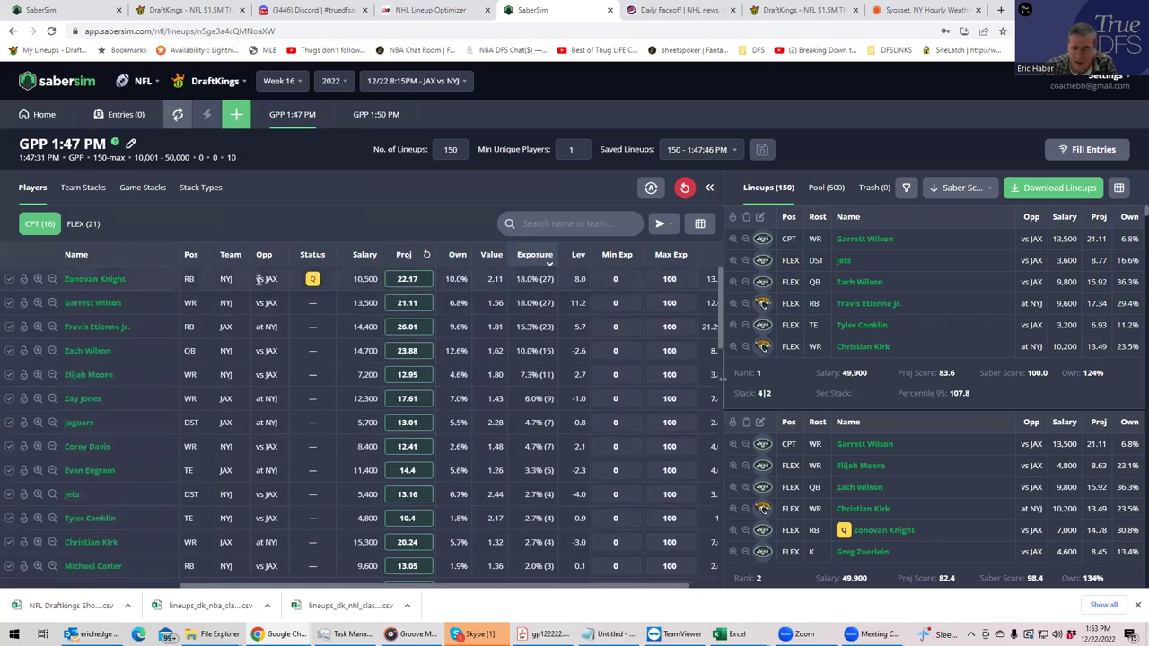